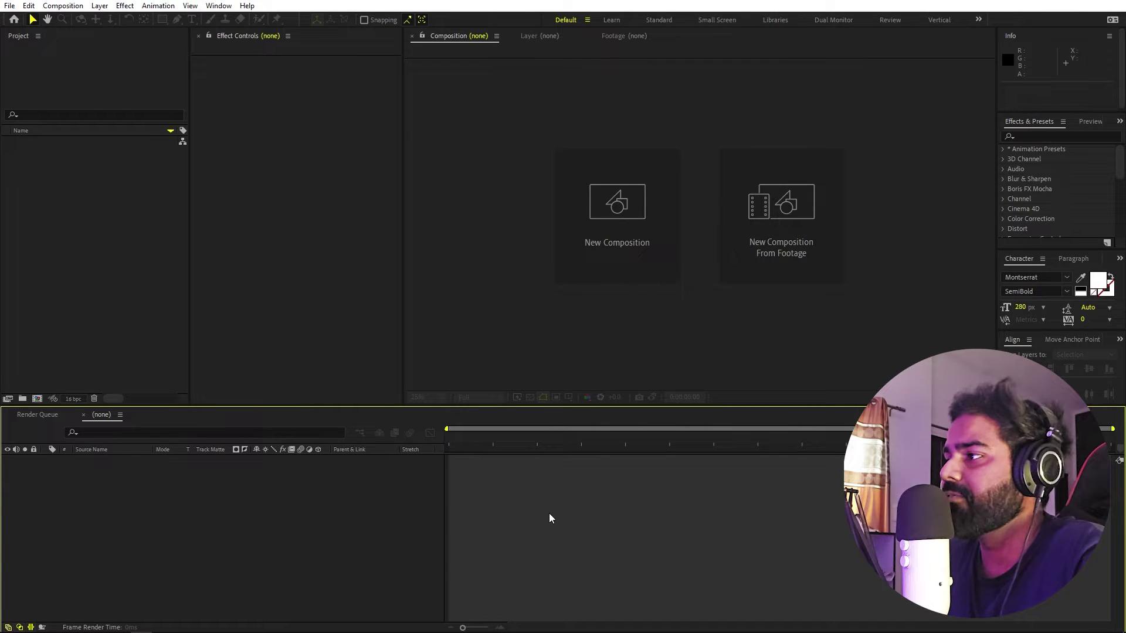
Create a new 1920x1080, 30 fps, 10-second composition named Main.
{"action": "left_click", "coordinate": [62, 6]}
{"action": "left_click", "coordinate": [68, 20]}
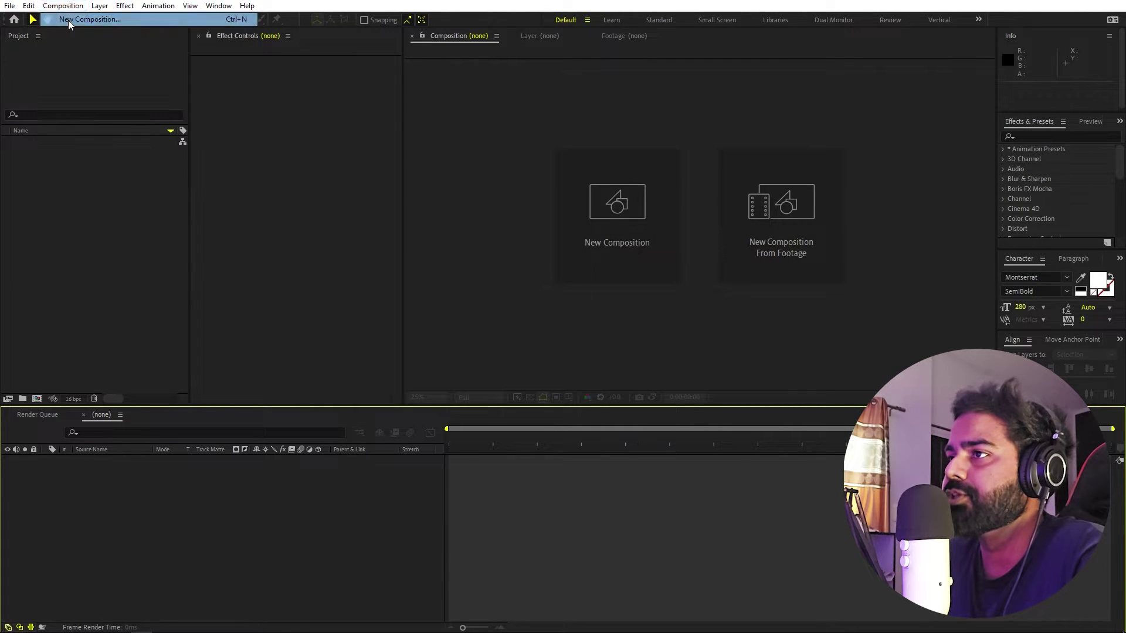
{"action": "type", "text": "Main"}
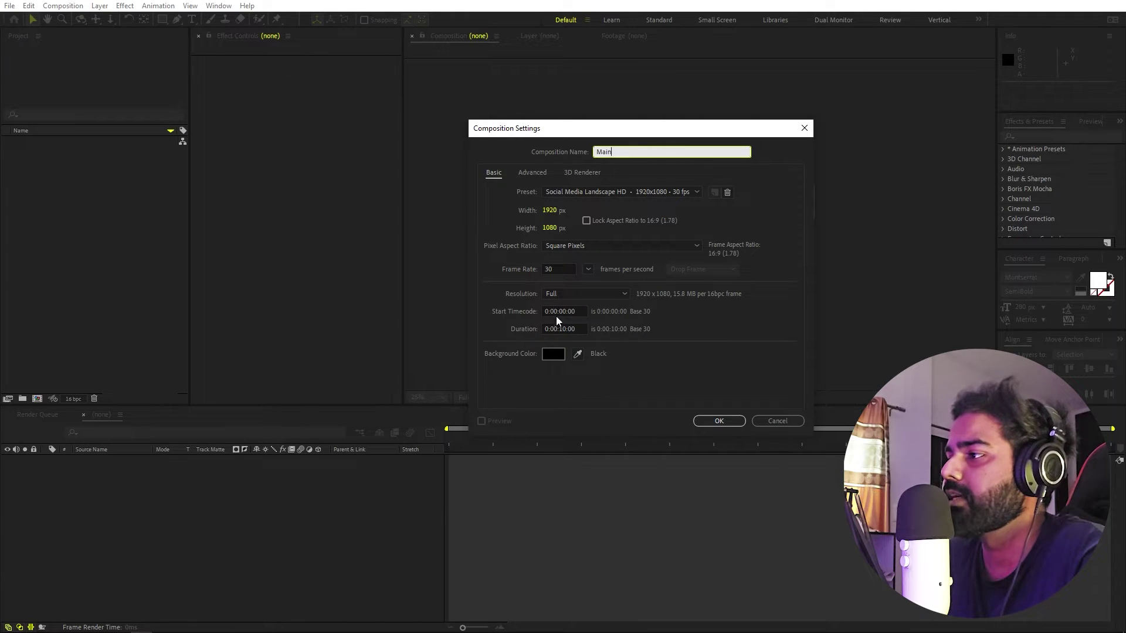
{"action": "left_click", "coordinate": [719, 421]}
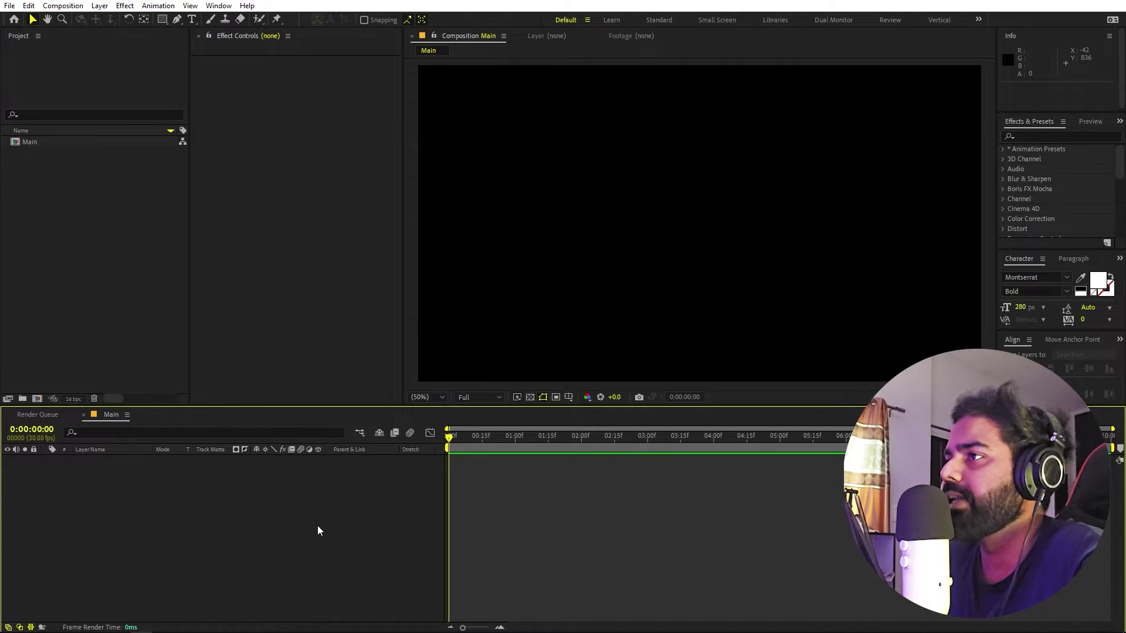
Add a text layer reading MINIMAL and set its Montserrat font style to ExtraBold Italic.
{"action": "left_click", "coordinate": [192, 19]}
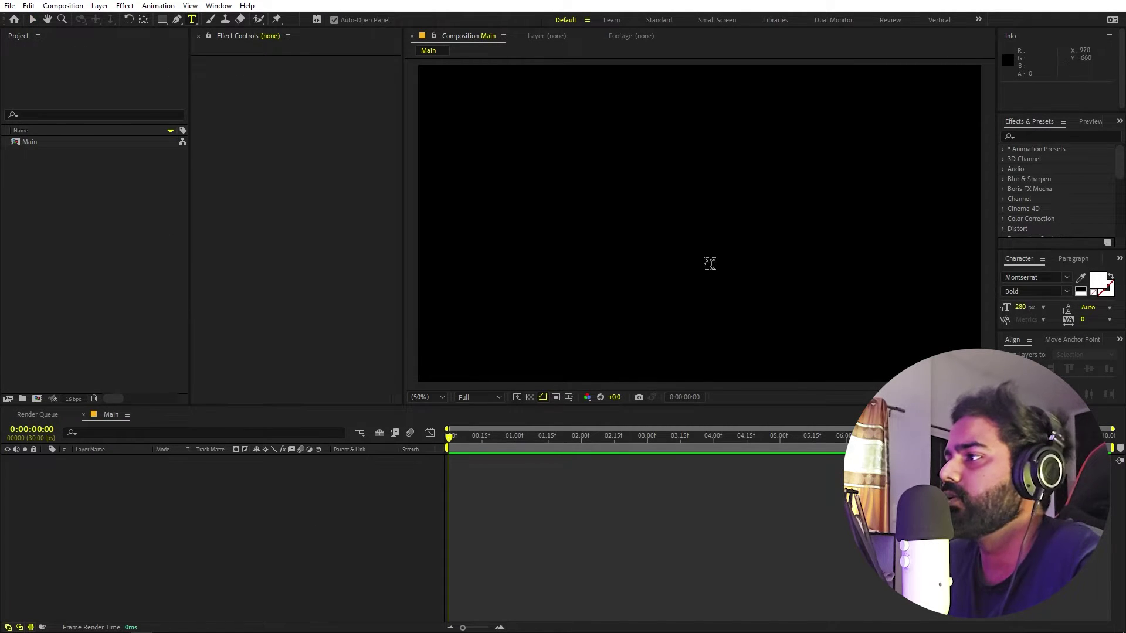
{"action": "left_click", "coordinate": [646, 217]}
{"action": "type", "text": "MINIMAL"}
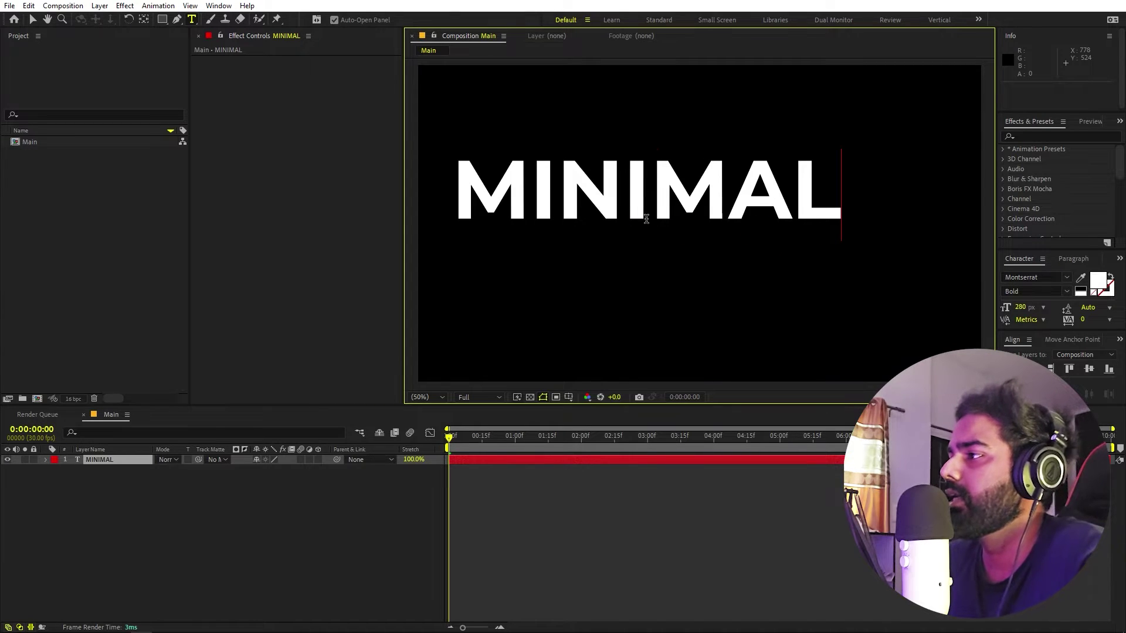
{"action": "key", "text": "ctrl+a"}
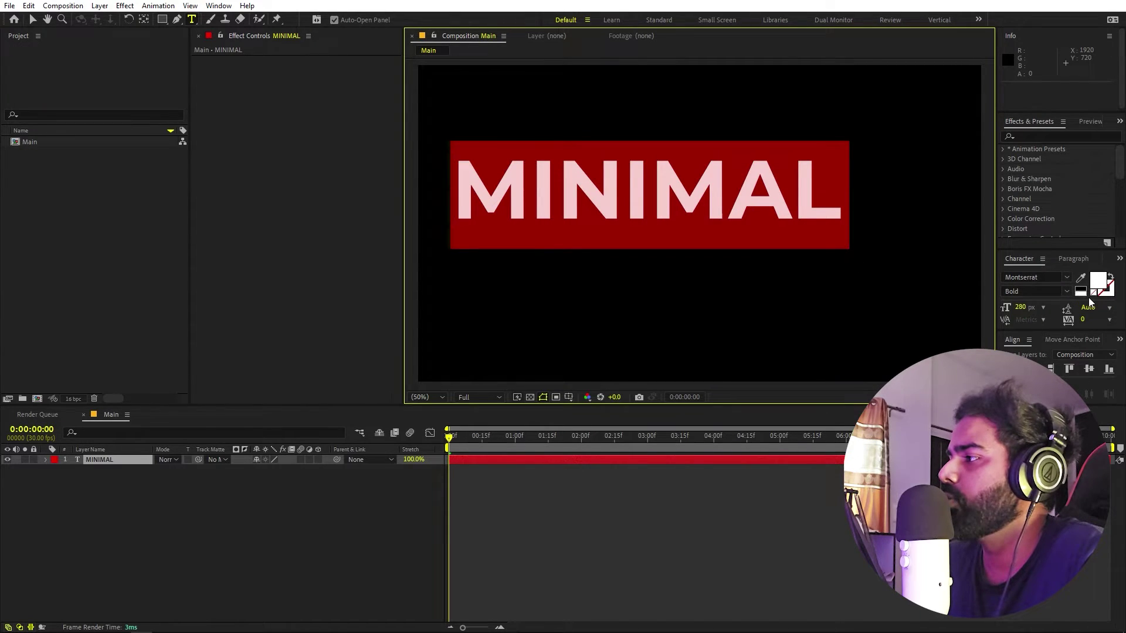
{"action": "left_click", "coordinate": [1068, 291]}
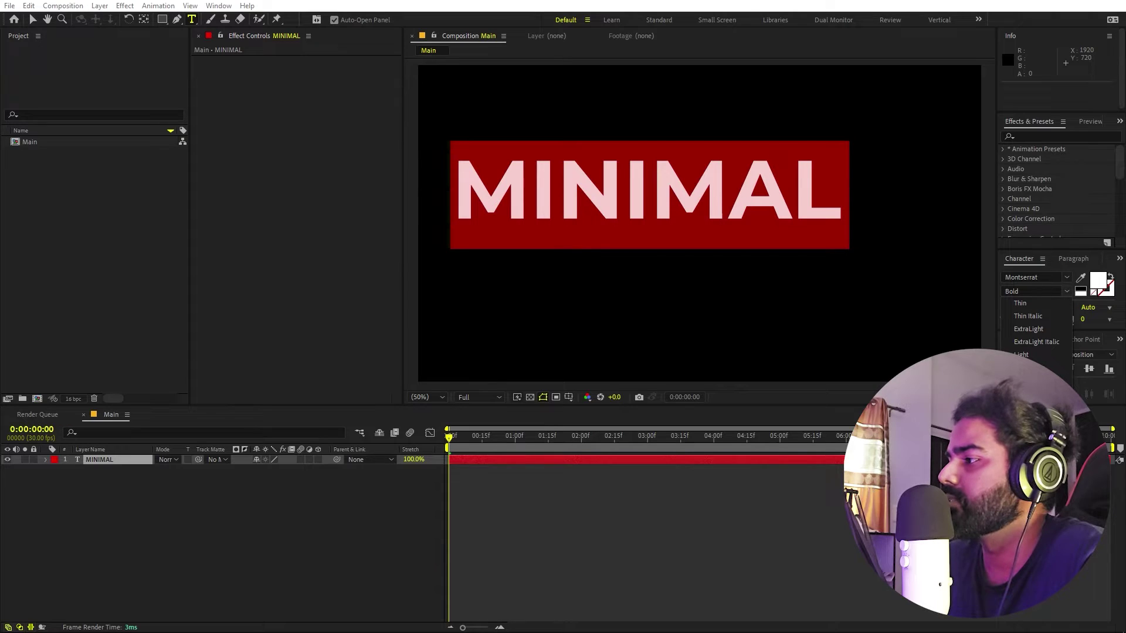
{"action": "left_click", "coordinate": [1036, 497]}
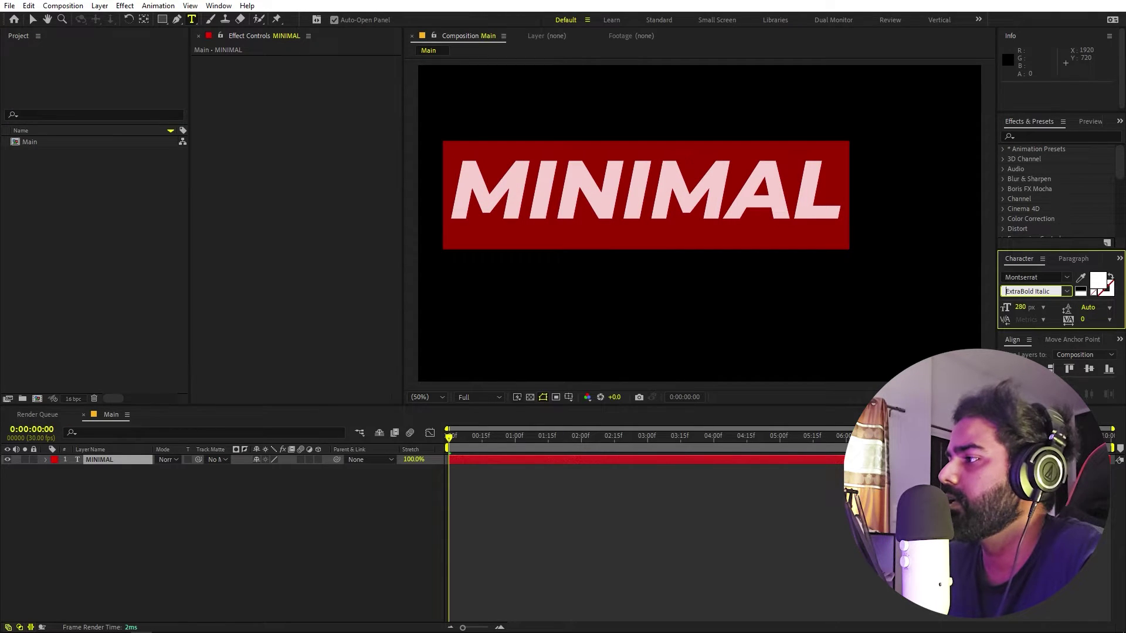
Centre the MINIMAL layer horizontally and vertically in the composition and move its anchor point to the text's centre.
{"action": "left_click", "coordinate": [1031, 369]}
{"action": "left_click", "coordinate": [1089, 370]}
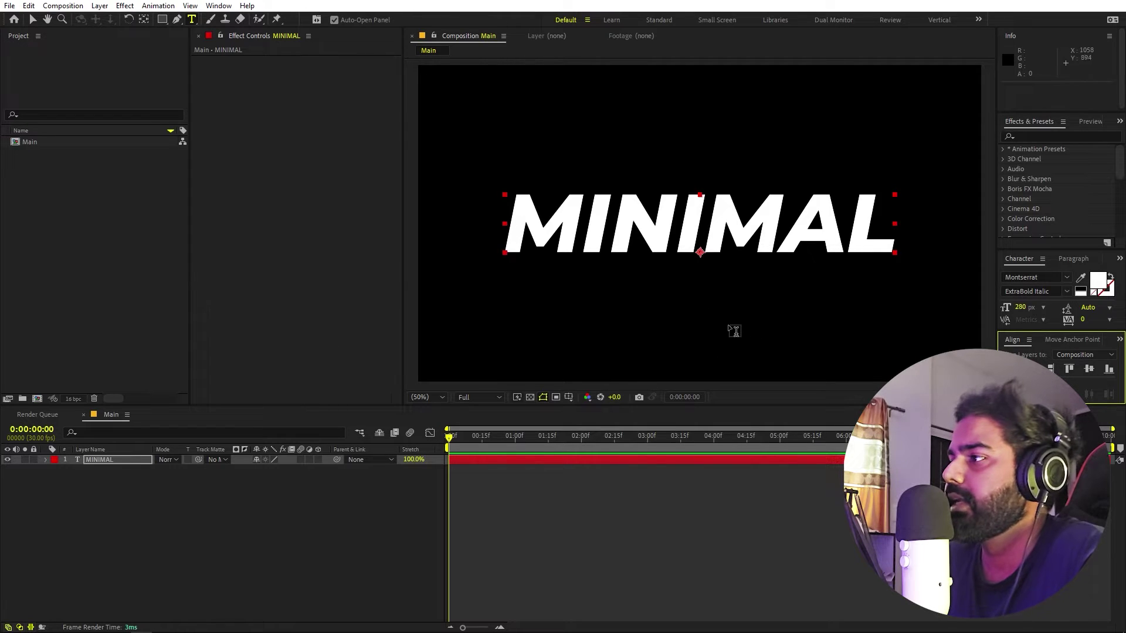
{"action": "left_click", "coordinate": [111, 459]}
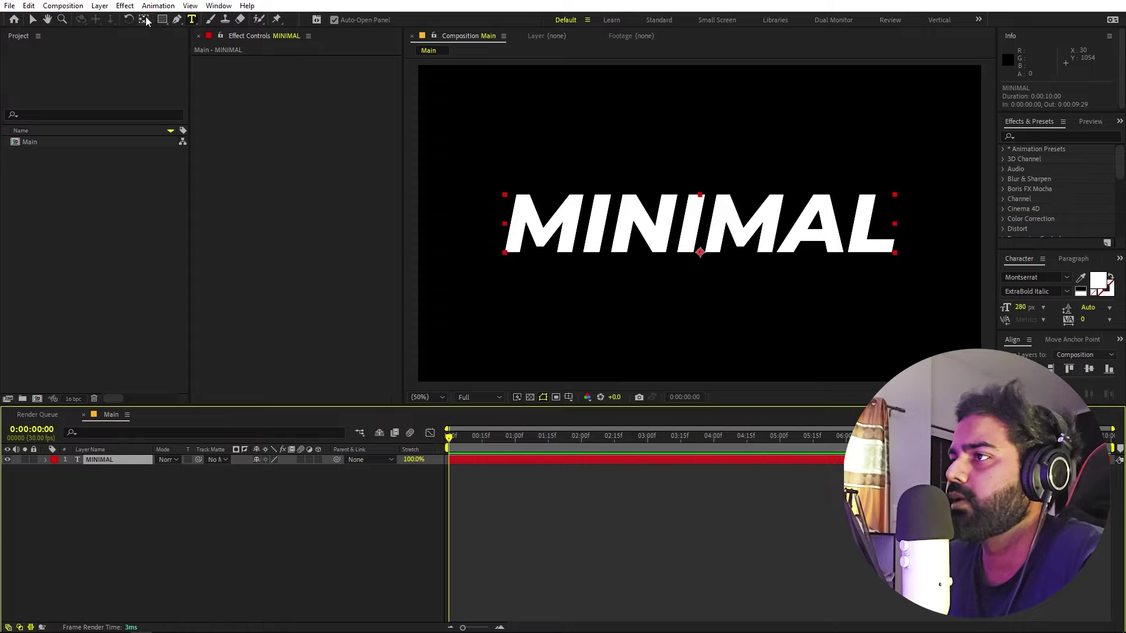
{"action": "double_click", "coordinate": [145, 20]}
{"action": "key", "text": "v"}
{"action": "left_click", "coordinate": [119, 483]}
{"action": "left_click", "coordinate": [104, 462]}
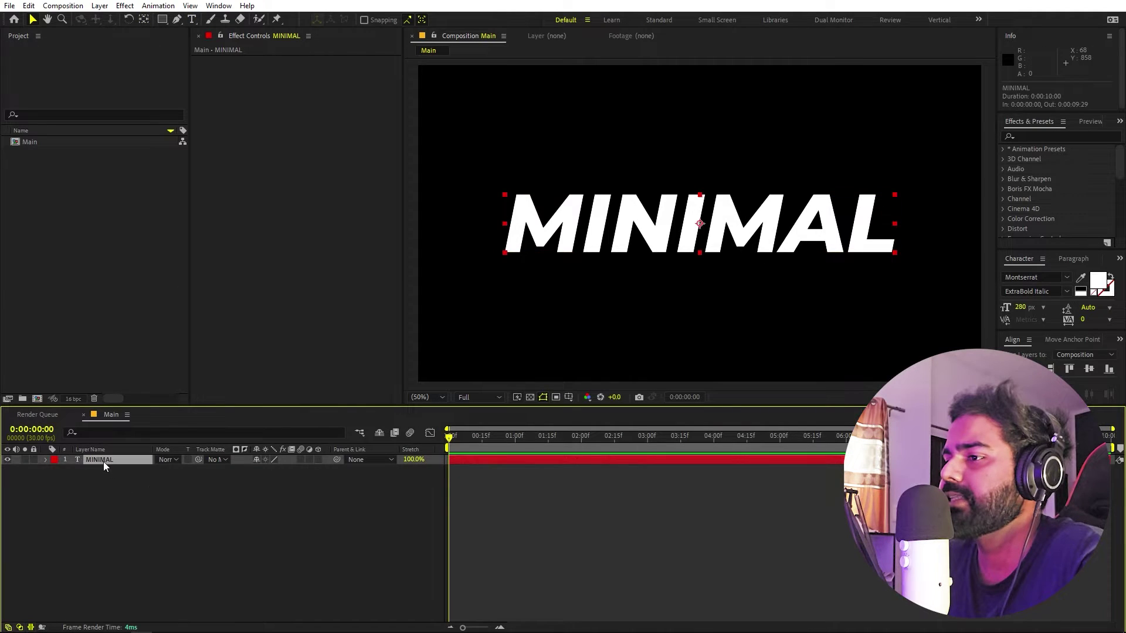
Scale the MINIMAL text down to about two-thirds of its size and rotate it to -15°.
{"action": "key", "text": "s"}
{"action": "mouse_move", "coordinate": [272, 469]}
{"action": "left_mouse_down"}
{"action": "mouse_move", "coordinate": [216, 471]}
{"action": "mouse_move", "coordinate": [263, 470]}
{"action": "left_mouse_up"}
{"action": "key", "text": "r"}
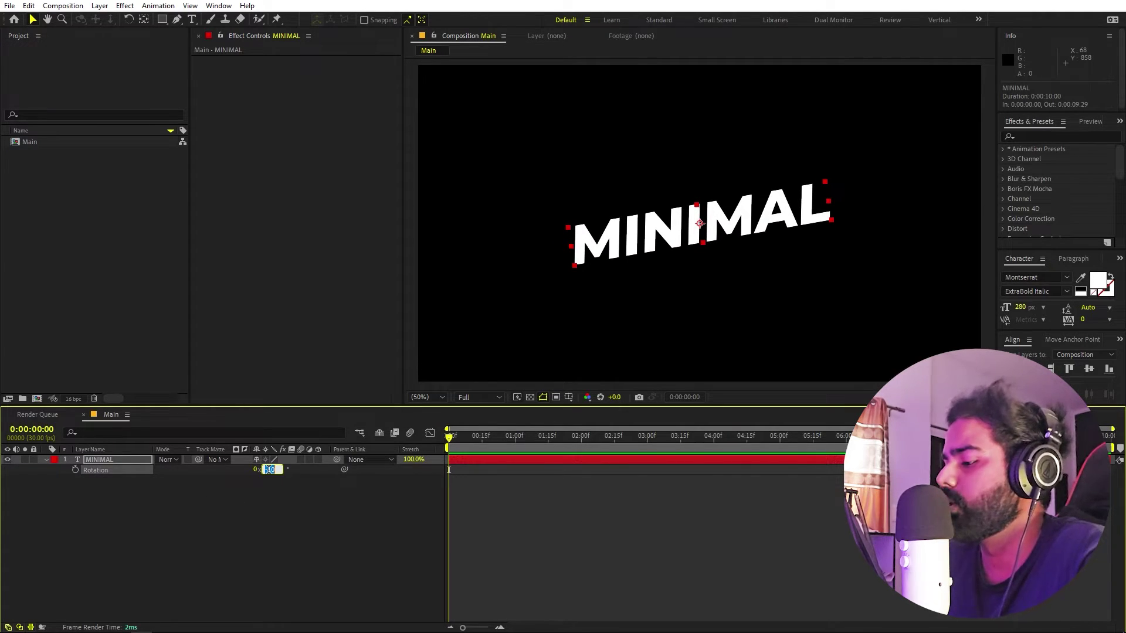
{"action": "type", "text": "-15"}
{"action": "key", "text": "Return"}
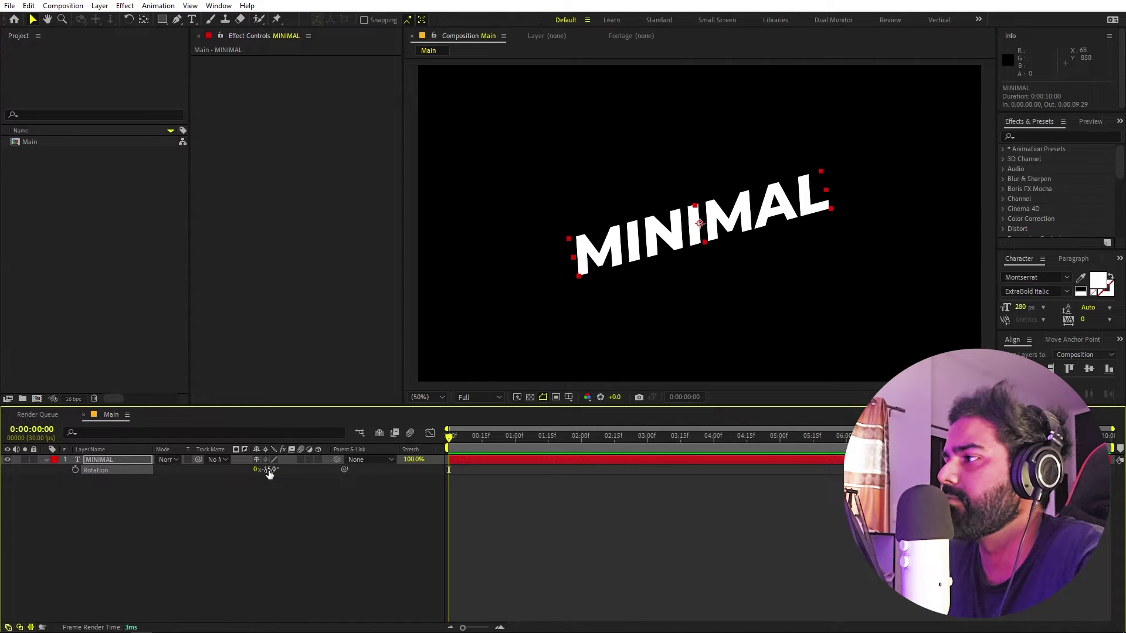
Set the MINIMAL layer's rotation to -12° and align it to the composition's centre.
{"action": "type", "text": "-"}
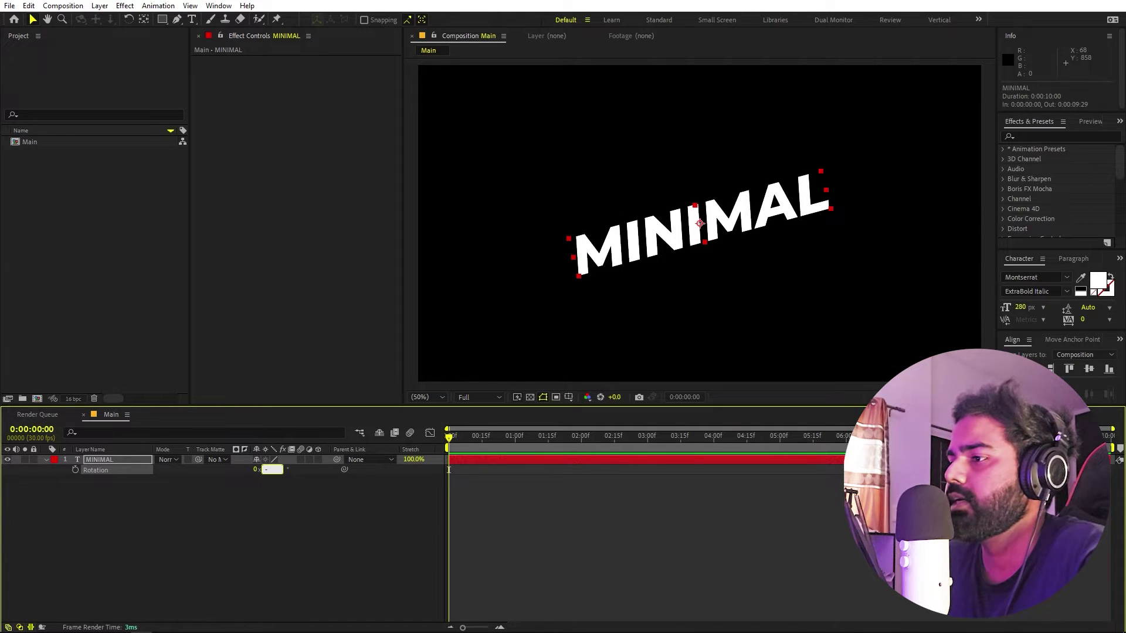
{"action": "type", "text": "12"}
{"action": "key", "text": "Return"}
{"action": "left_click", "coordinate": [290, 532]}
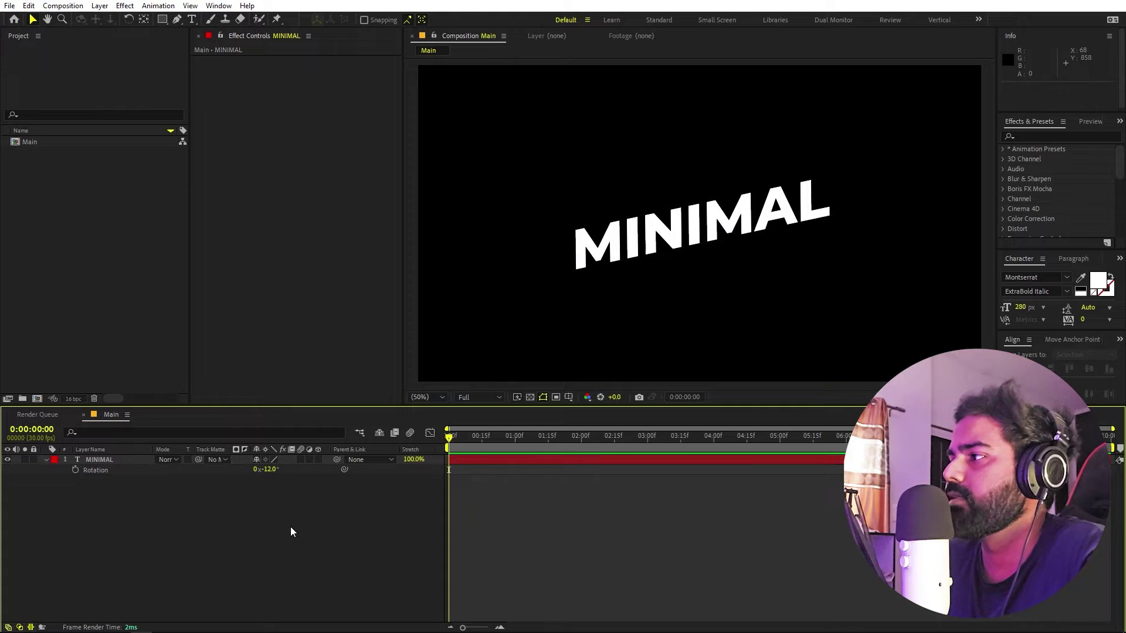
{"action": "left_click", "coordinate": [757, 200]}
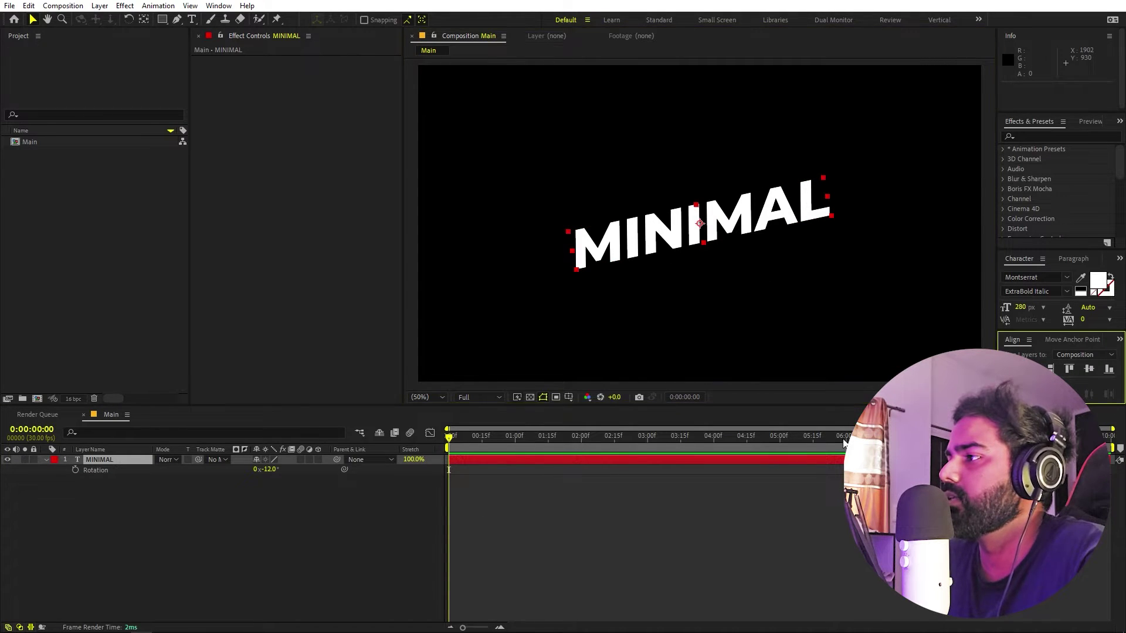
{"action": "left_click", "coordinate": [261, 499]}
Duplicate the MINIMAL layer and replace the copy's text with CLEAN.
{"action": "left_click", "coordinate": [115, 460]}
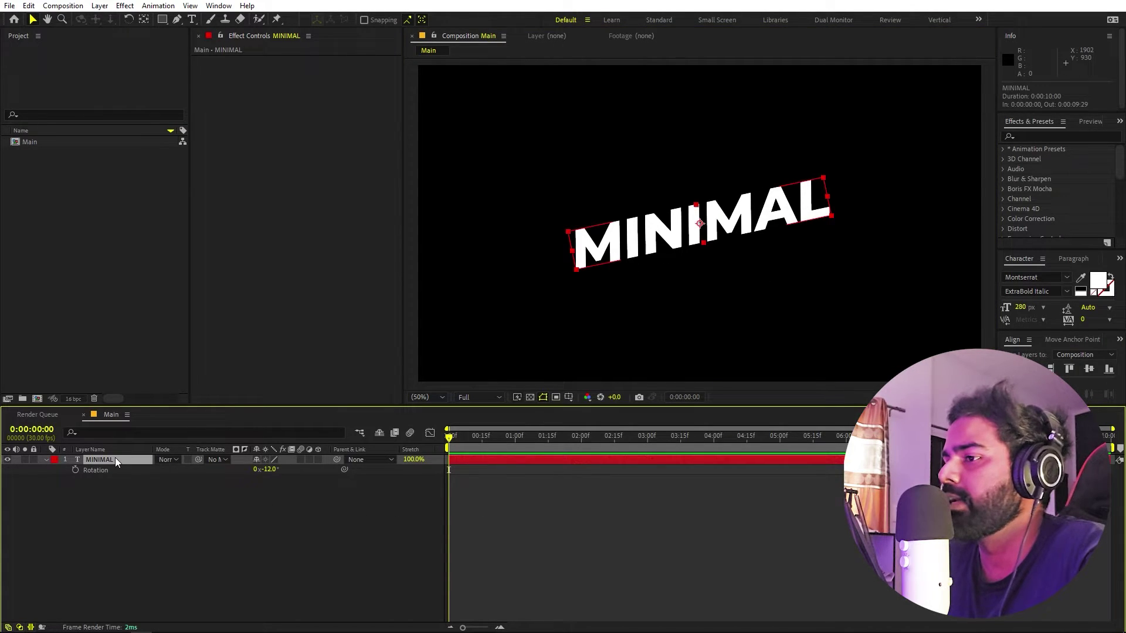
{"action": "key", "text": "ctrl+d"}
{"action": "double_click", "coordinate": [115, 459]}
{"action": "type", "text": "CLEAN"}
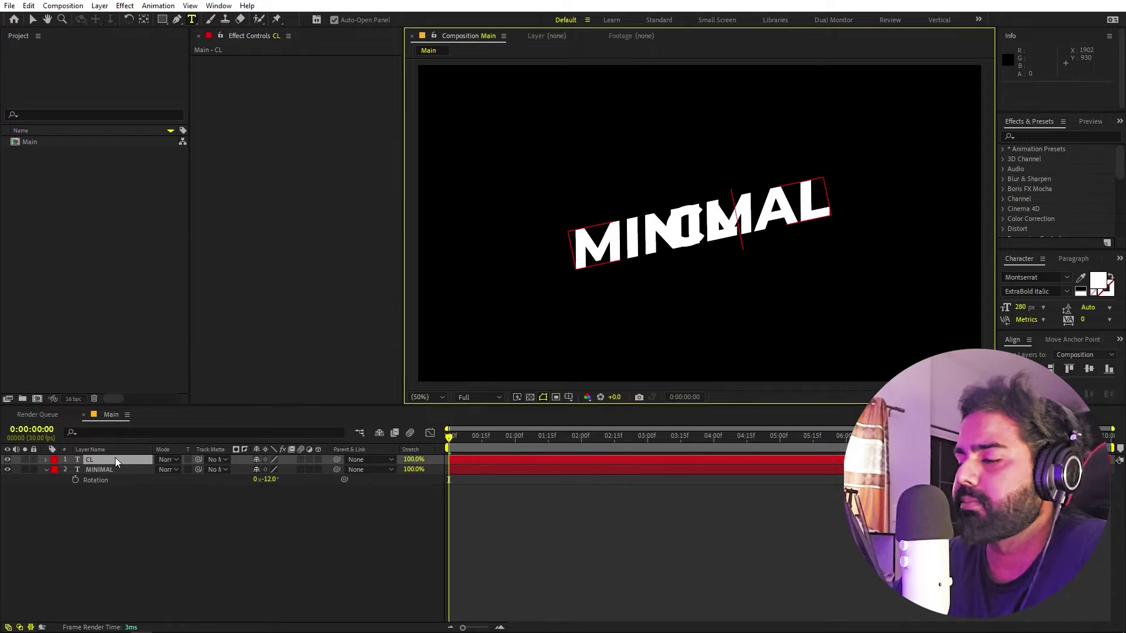
{"action": "left_click", "coordinate": [34, 22]}
Scale the CLEAN layer to about 30.4% and nudge it above MINIMAL to position 948, 400.
{"action": "key", "text": "s"}
{"action": "left_click_drag", "start_coordinate": [281, 471], "coordinate": [85, 494]}
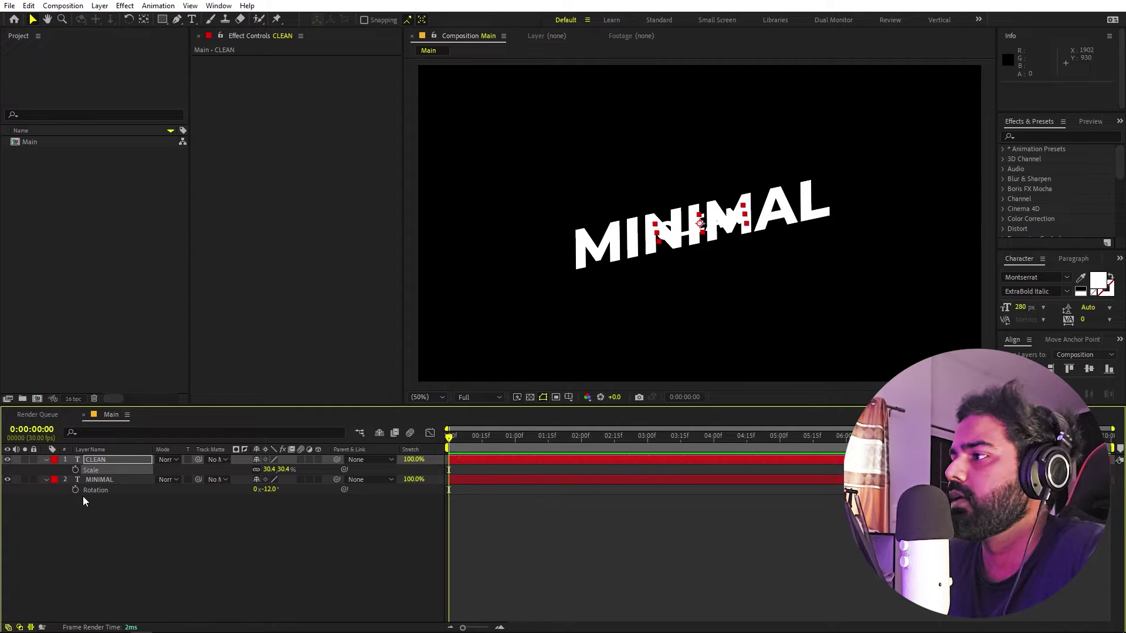
{"action": "key", "text": "shift+Up"}
{"action": "key", "text": "shift+Up"}
{"action": "key", "text": "shift+Up"}
{"action": "key", "text": "shift+Up"}
{"action": "key", "text": "shift+Up"}
{"action": "key", "text": "shift+Up"}
{"action": "key", "text": "shift+Up"}
{"action": "key", "text": "shift+Up"}
{"action": "key", "text": "shift+Up"}
{"action": "key", "text": "shift+Up"}
{"action": "key", "text": "shift+Up"}
{"action": "key", "text": "shift+Up"}
{"action": "key", "text": "shift+Up"}
{"action": "key", "text": "shift+Up"}
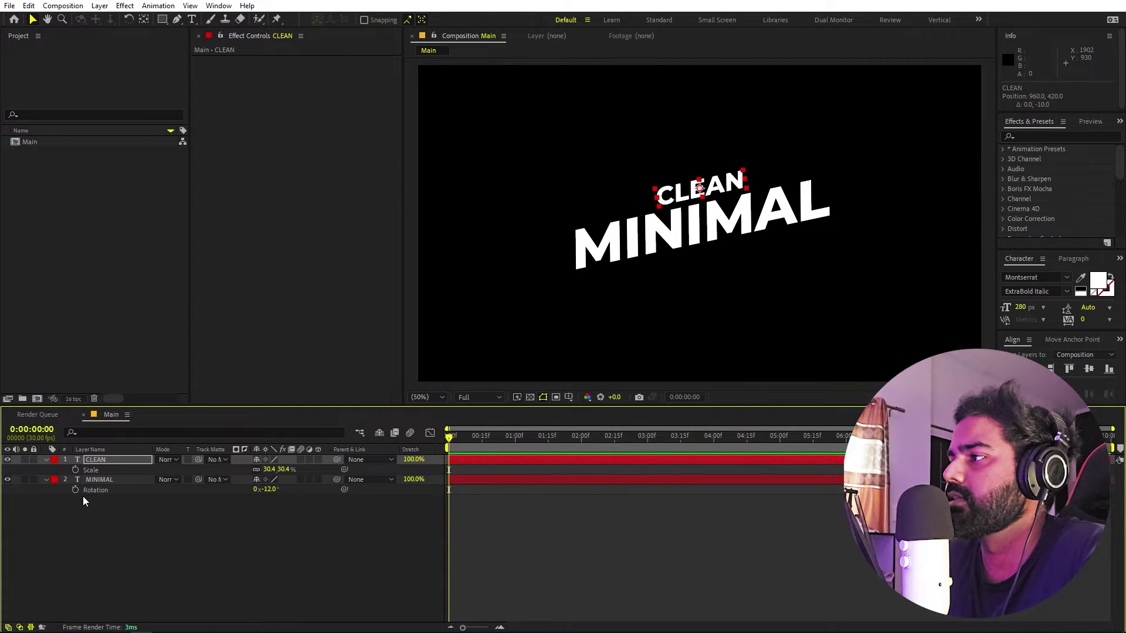
{"action": "key", "text": "shift+Left"}
{"action": "key", "text": "Left"}
{"action": "key", "text": "Left"}
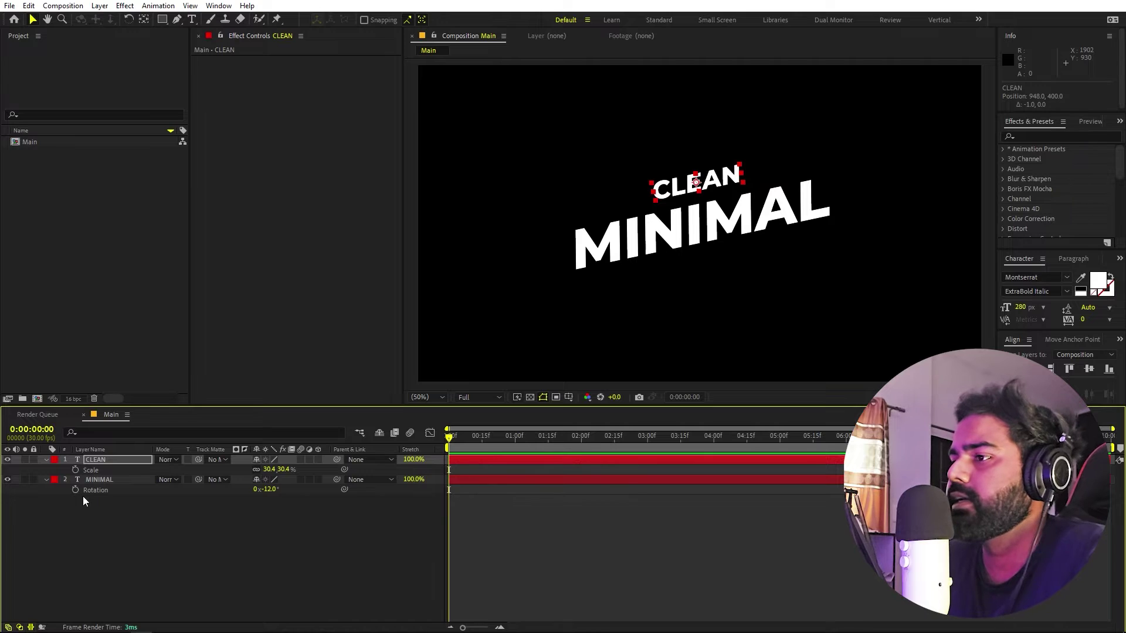
Duplicate the CLEAN layer, change the copy's text to TITLE, and place it below MINIMAL at position 968, 692.
{"action": "key", "text": "ctrl+d"}
{"action": "double_click", "coordinate": [728, 179]}
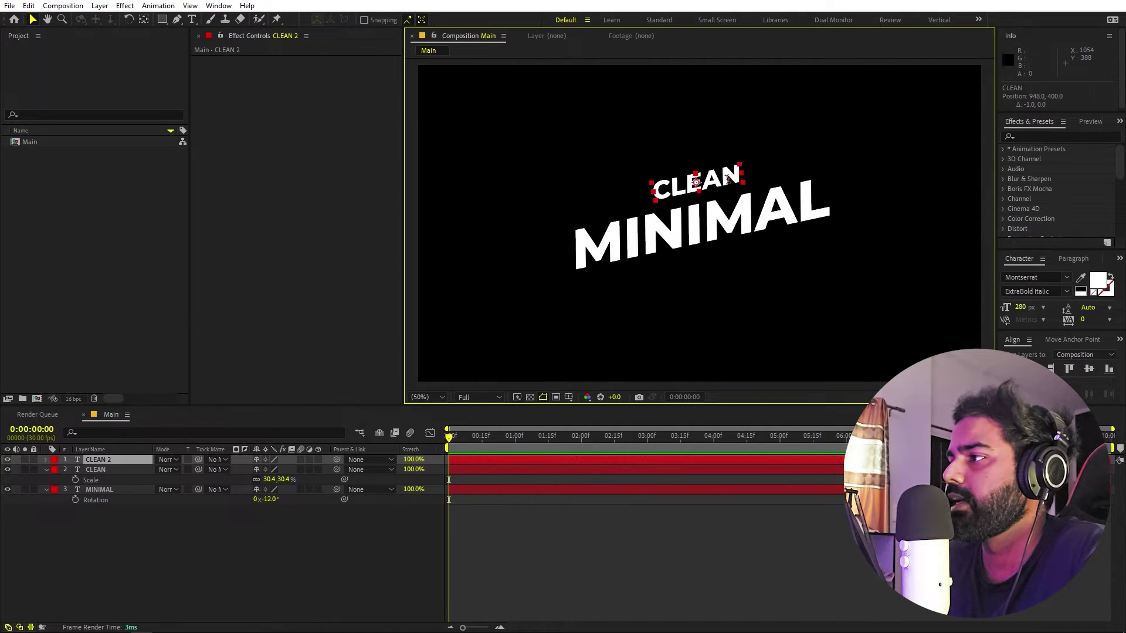
{"action": "type", "text": "TITLE"}
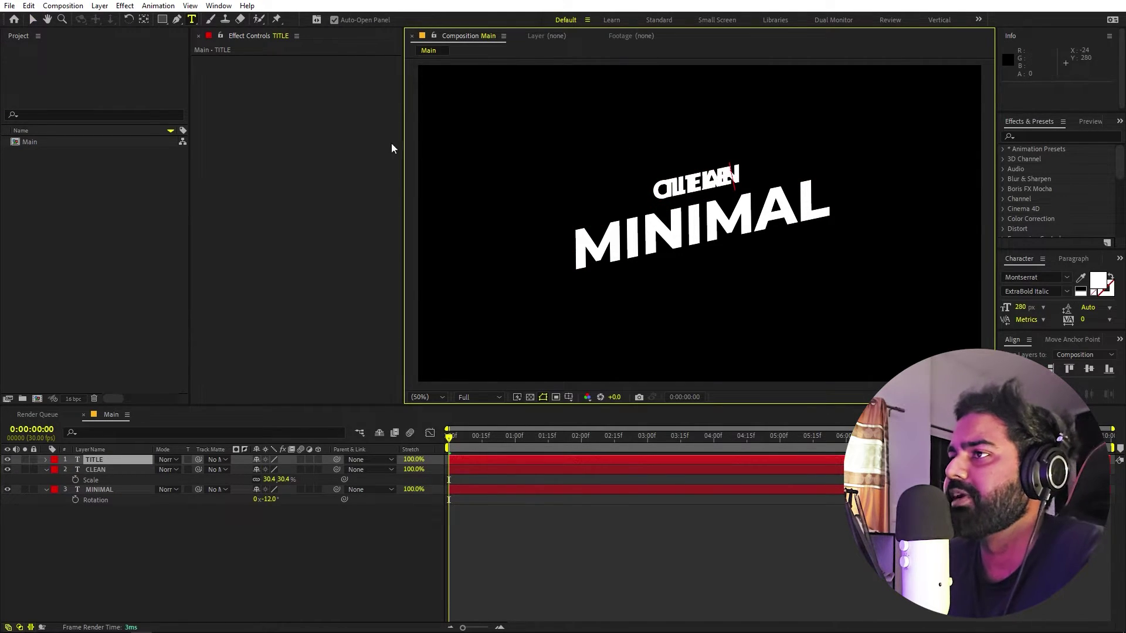
{"action": "left_click", "coordinate": [28, 6]}
{"action": "left_click", "coordinate": [150, 6]}
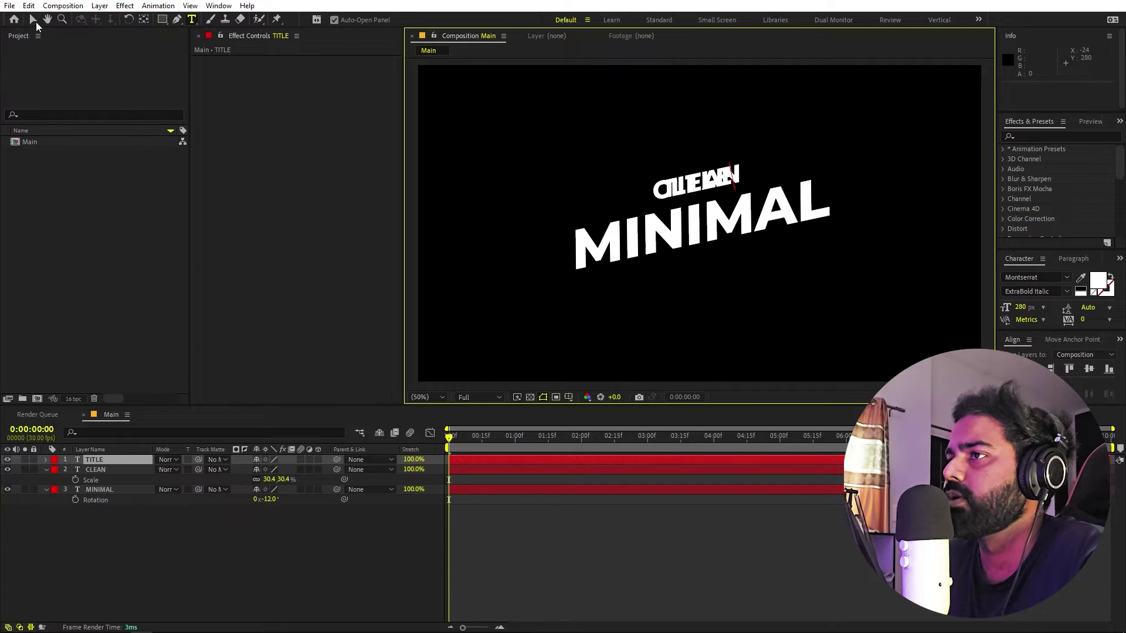
{"action": "left_click", "coordinate": [33, 20]}
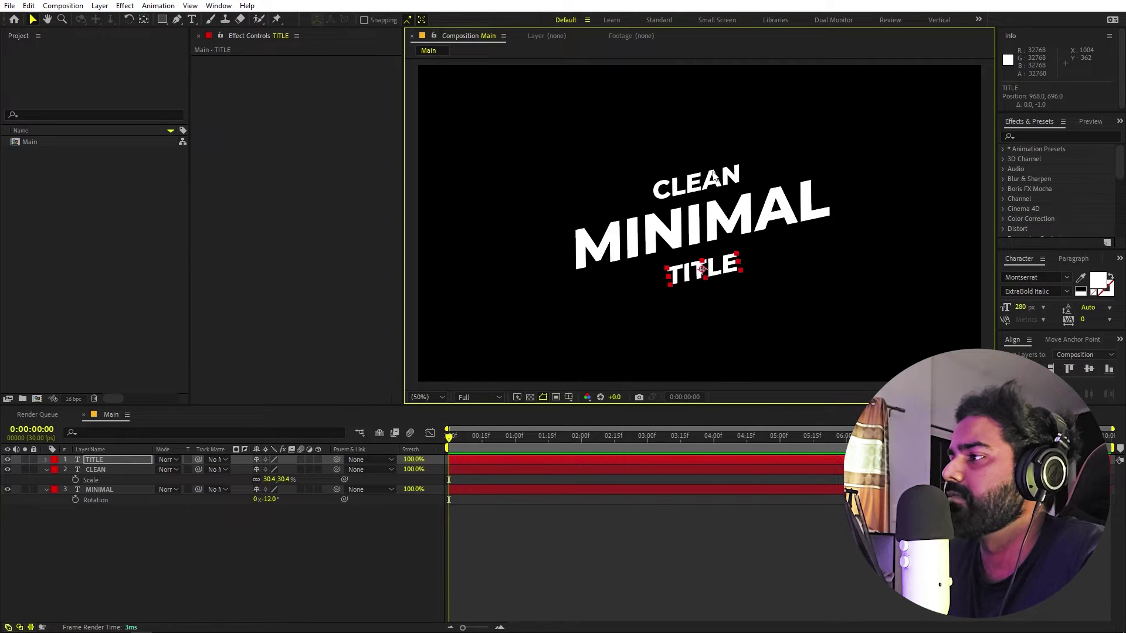
{"action": "left_click", "coordinate": [624, 573]}
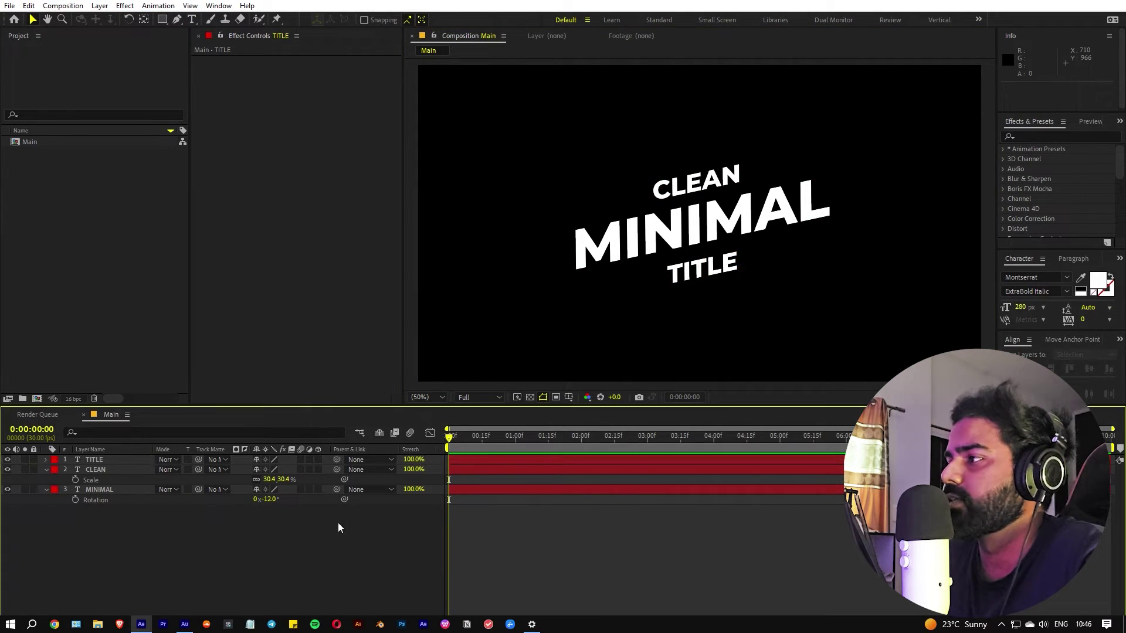
Add Position keyframes to all three text layers and shift them to just past 1.5 seconds.
{"action": "left_click", "coordinate": [96, 489]}
{"action": "left_click", "coordinate": [108, 460], "text": "shift"}
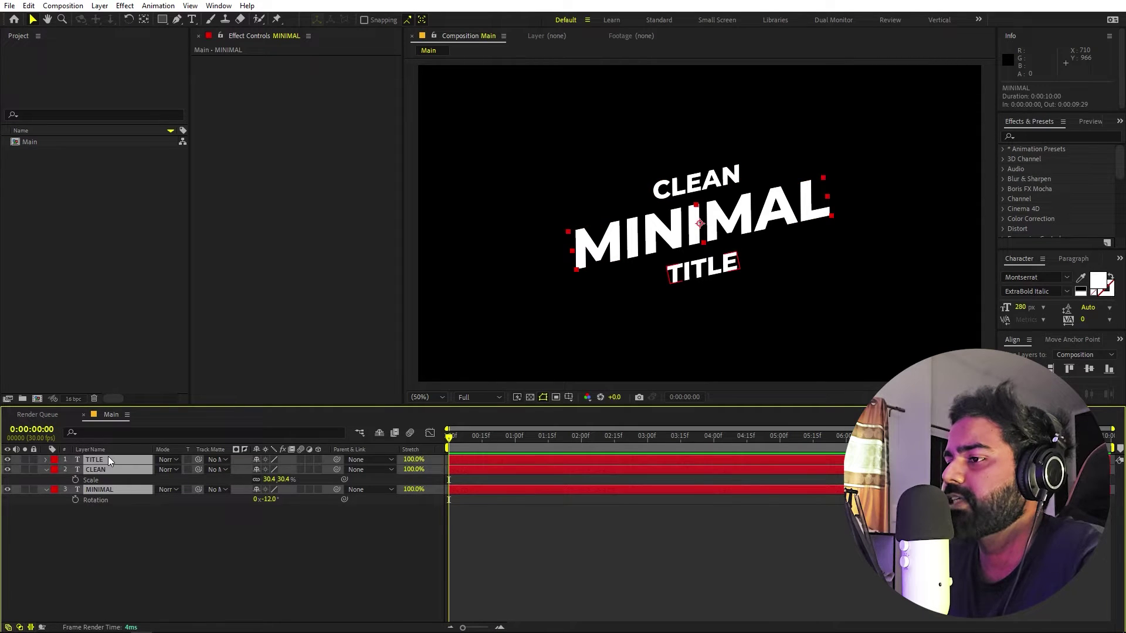
{"action": "key", "text": "p"}
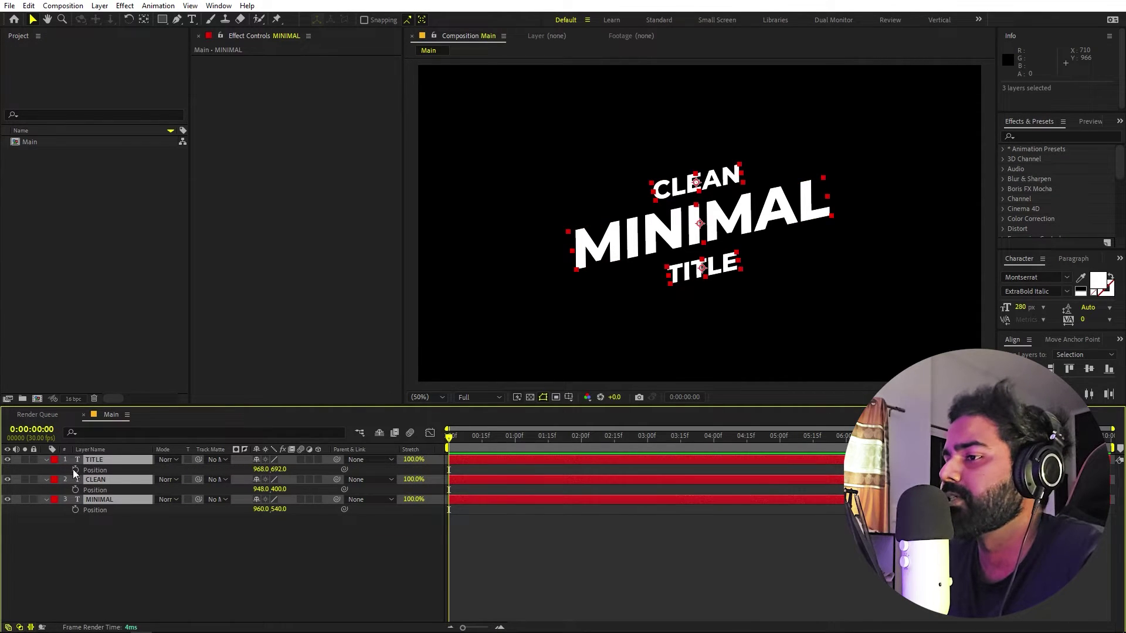
{"action": "left_click", "coordinate": [75, 470]}
{"action": "left_click_drag", "start_coordinate": [449, 470], "coordinate": [553, 470]}
{"action": "left_click", "coordinate": [499, 524]}
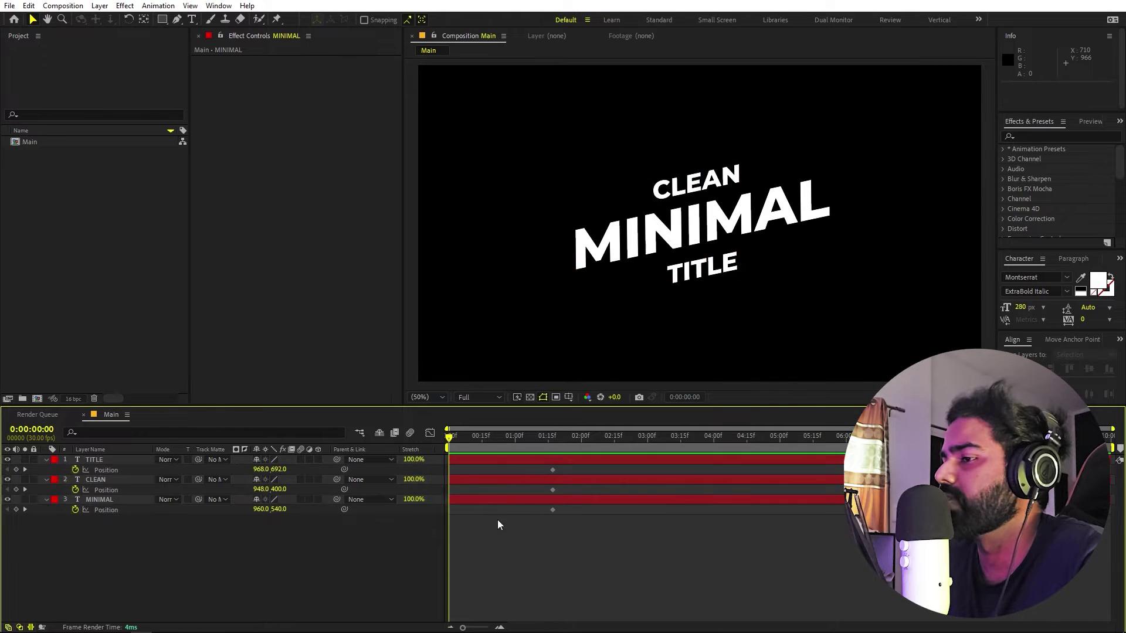
At frame 0, move the MINIMAL text along its slant off the frame's lower left to about -486, 854.
{"action": "left_click", "coordinate": [469, 462]}
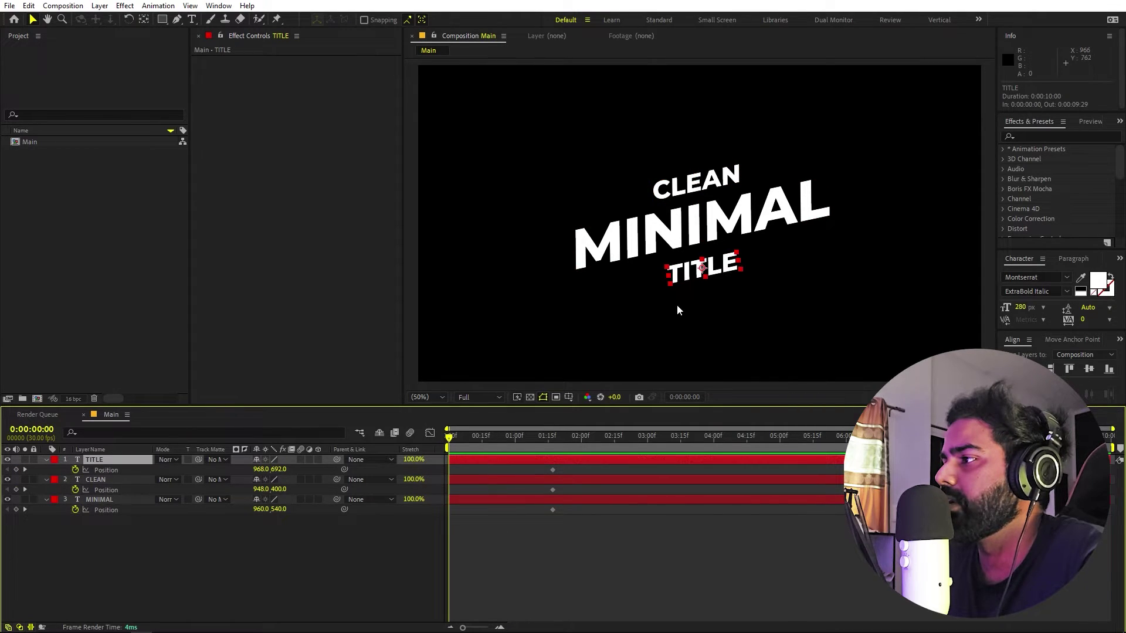
{"action": "left_click", "coordinate": [493, 500]}
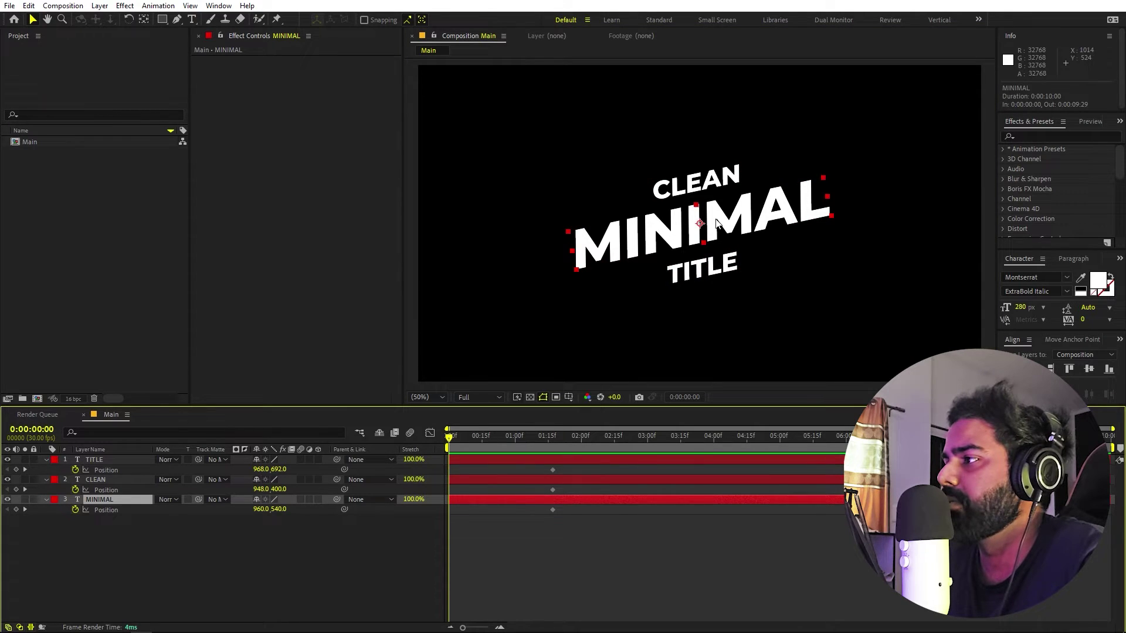
{"action": "left_click_drag", "start_coordinate": [693, 225], "coordinate": [417, 286]}
{"action": "key", "text": "comma"}
{"action": "scroll", "coordinate": [519, 273], "scroll_direction": "up", "scroll_amount": 2}
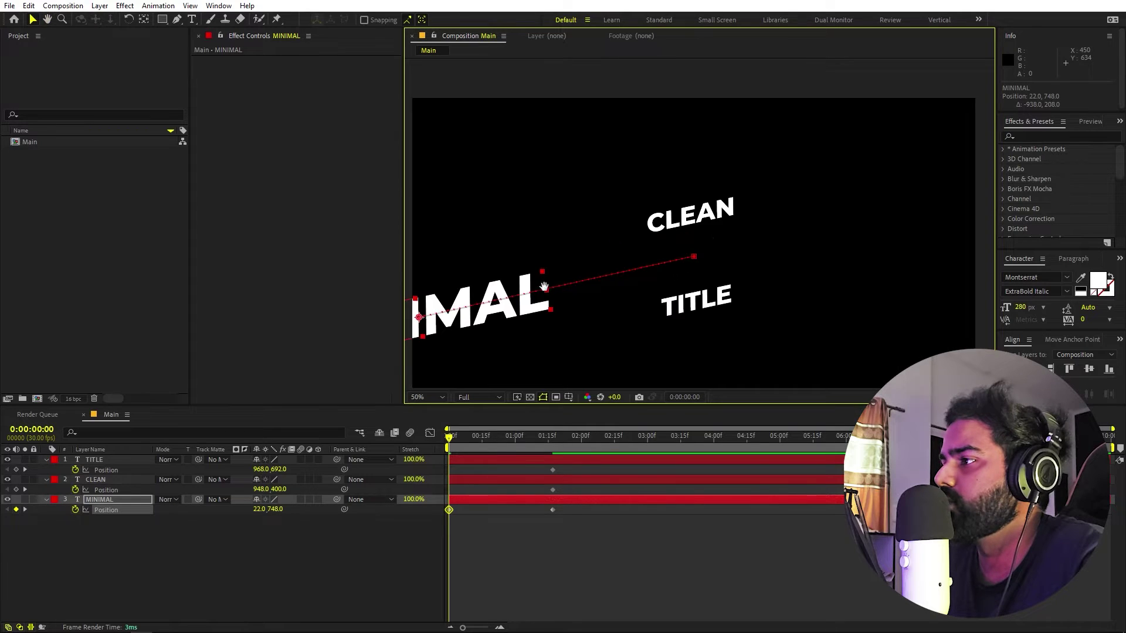
{"action": "left_click_drag", "start_coordinate": [596, 295], "coordinate": [466, 320]}
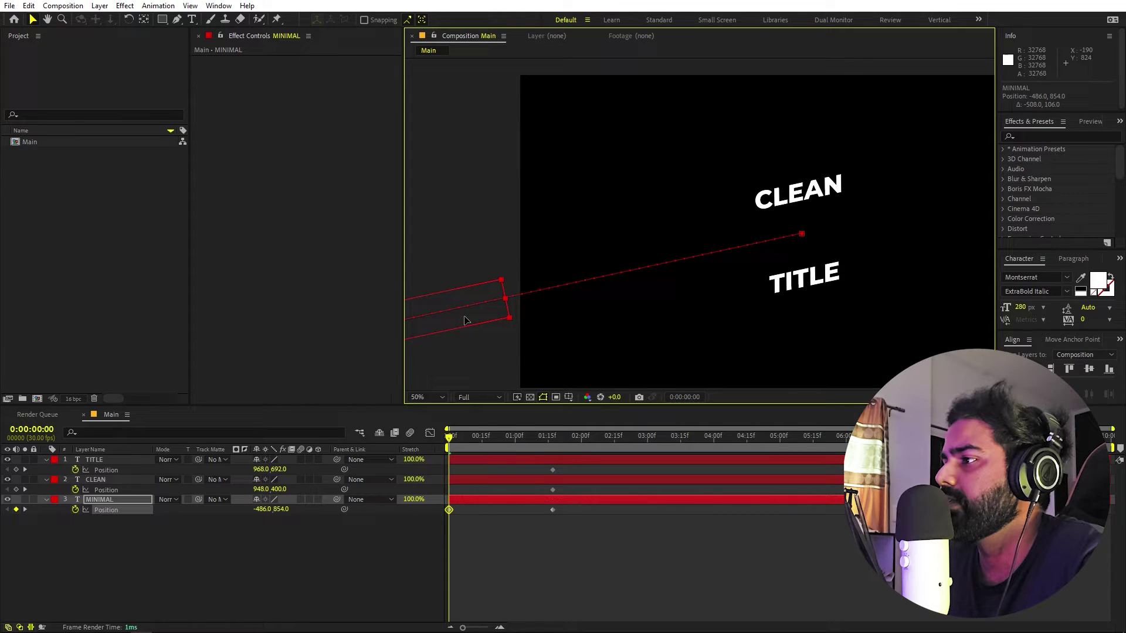
At frame 0, move the CLEAN text along its slant off the frame's upper right to about 2092, 126.
{"action": "left_click", "coordinate": [498, 478]}
{"action": "left_click_drag", "start_coordinate": [926, 217], "coordinate": [599, 265]}
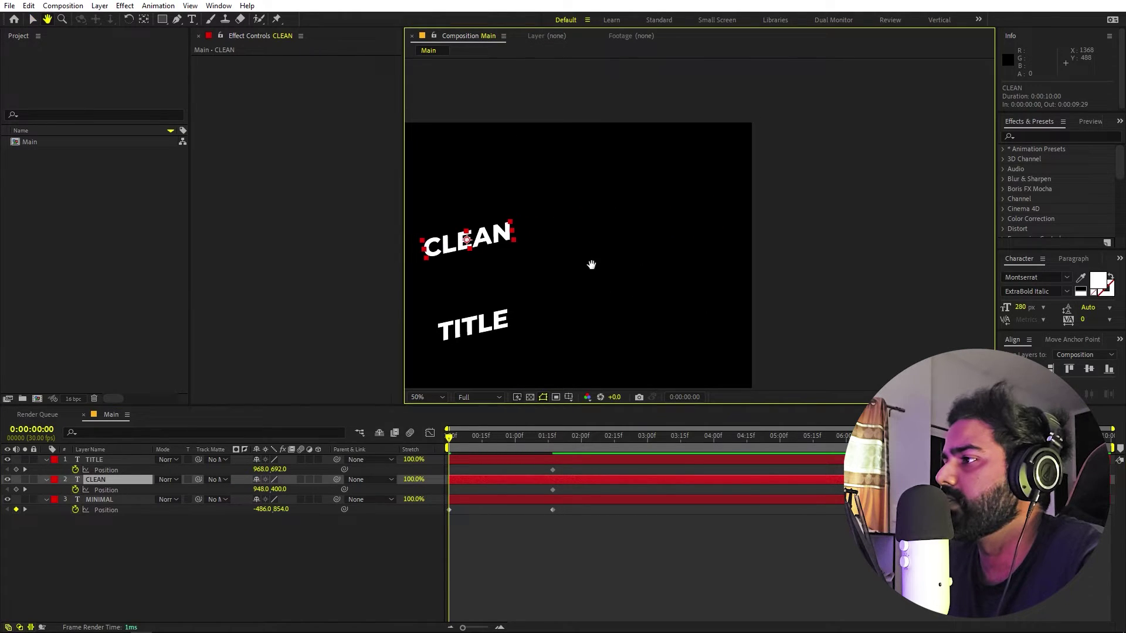
{"action": "left_click_drag", "start_coordinate": [504, 236], "coordinate": [837, 158]}
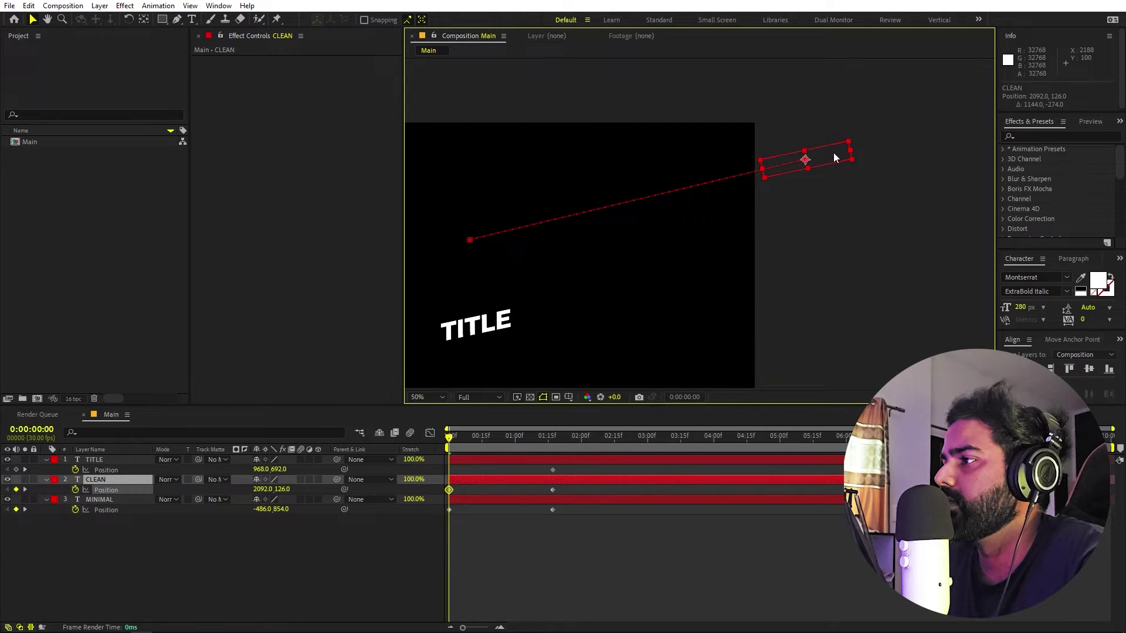
At frame 0, move the TITLE text along its slant off the frame's right side to about 2106, 452, and preview the animation.
{"action": "left_click_drag", "start_coordinate": [465, 328], "coordinate": [810, 256]}
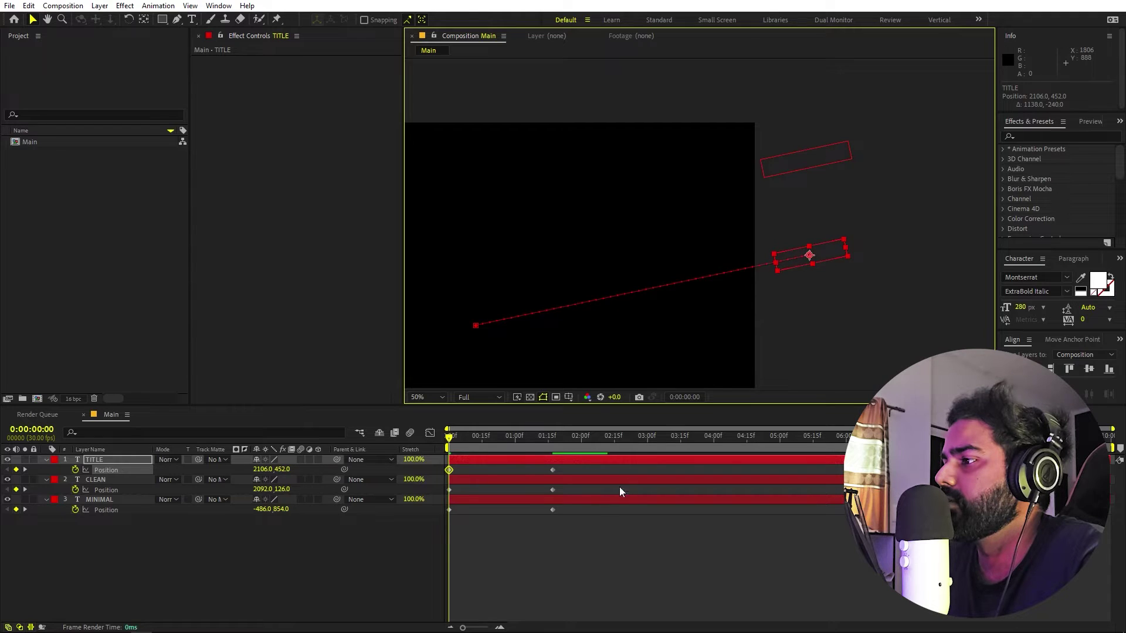
{"action": "key", "text": "space"}
{"action": "scroll", "coordinate": [724, 327], "scroll_direction": "down", "scroll_amount": 2}
{"action": "scroll", "coordinate": [712, 316], "scroll_direction": "up", "scroll_amount": 1}
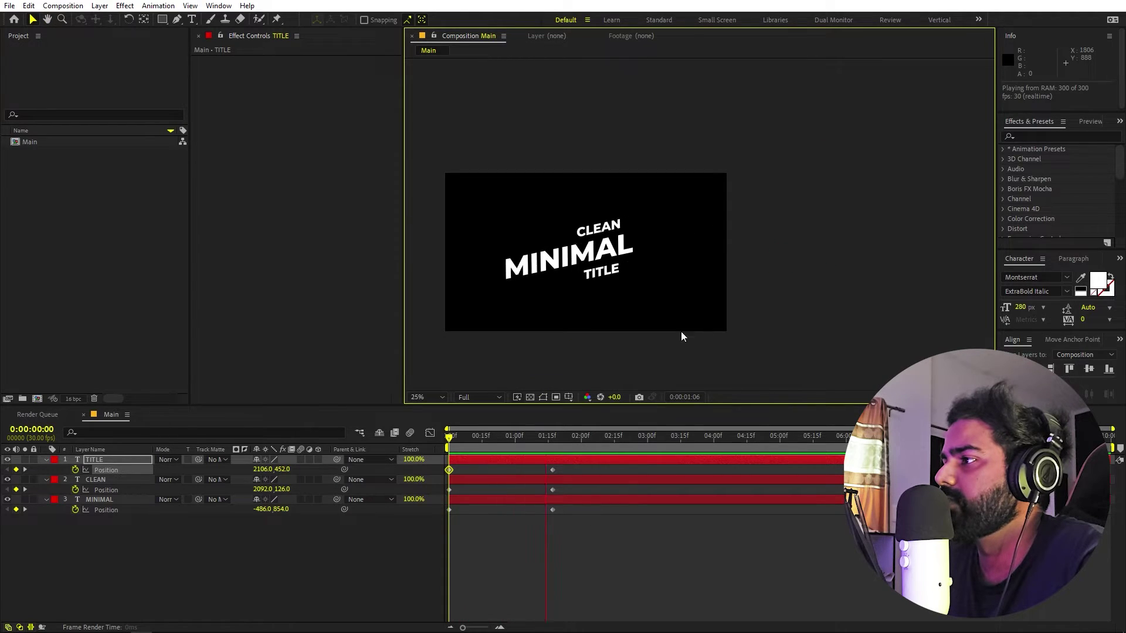
{"action": "key", "text": "space"}
{"action": "left_click", "coordinate": [431, 397]}
{"action": "left_click", "coordinate": [441, 422]}
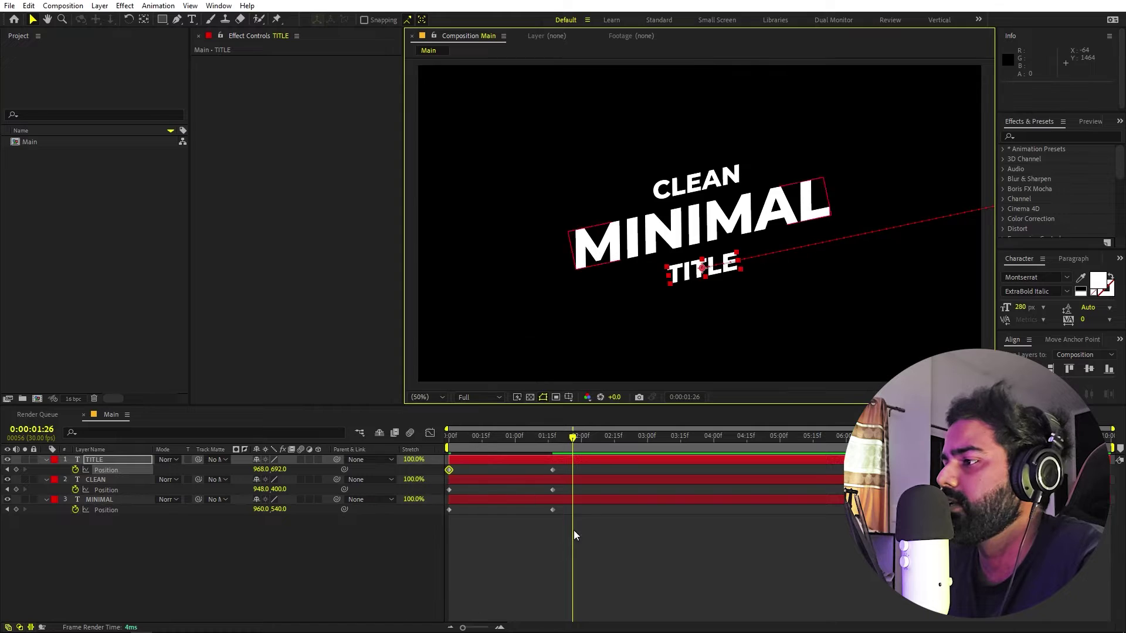
Apply Easy Ease to all Position keyframes of the three text layers and display their speed graph.
{"action": "left_click_drag", "start_coordinate": [641, 579], "coordinate": [392, 453]}
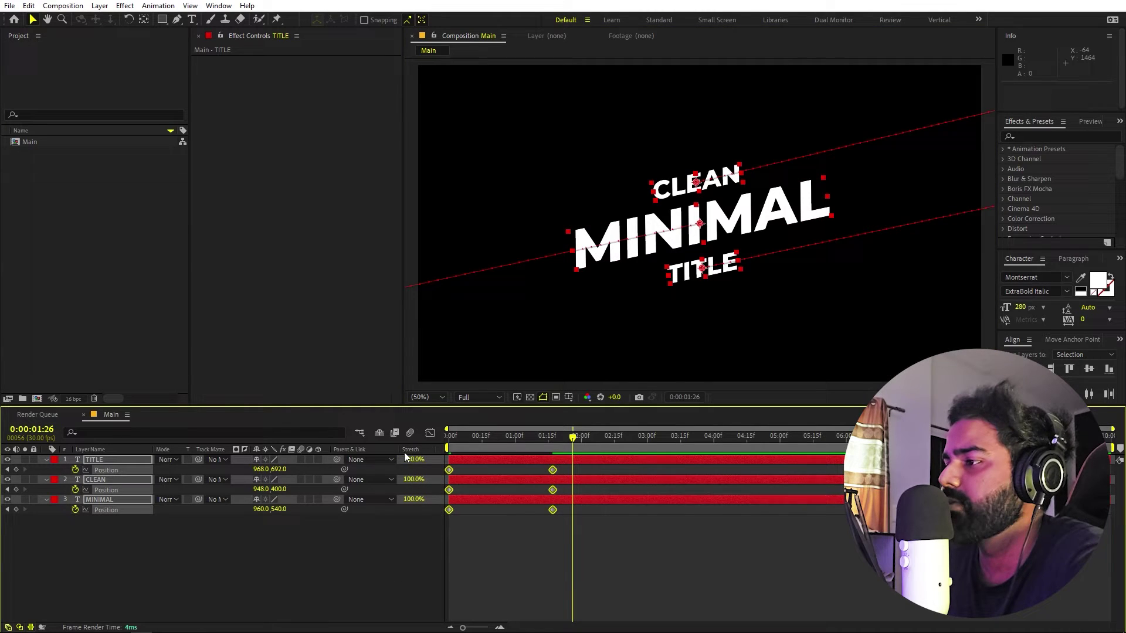
{"action": "left_click", "coordinate": [430, 432]}
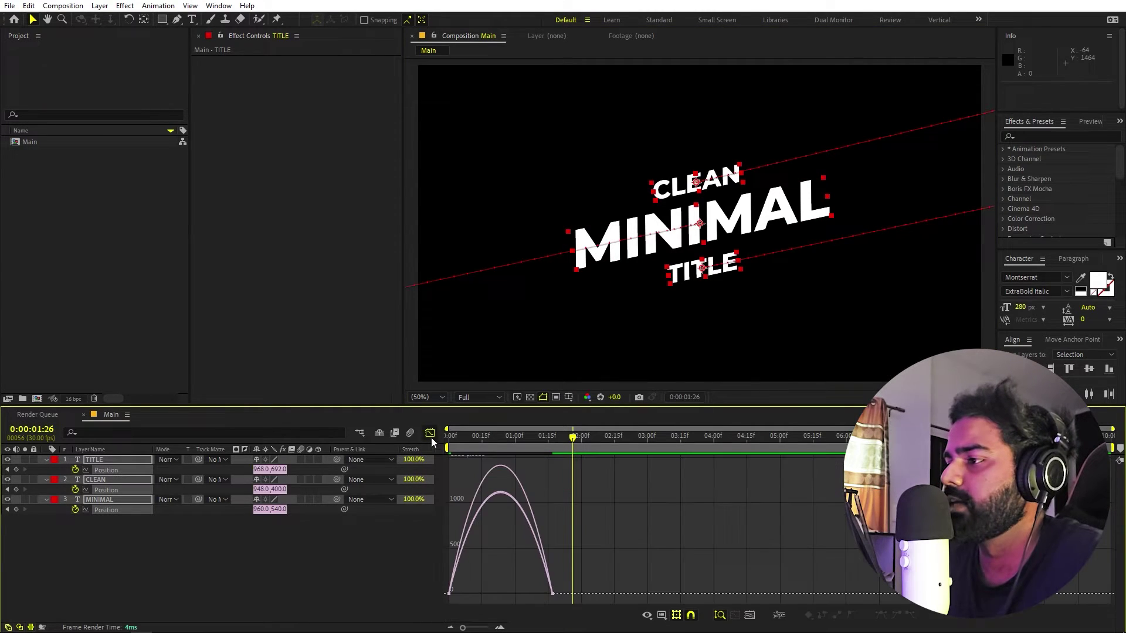
{"action": "left_click", "coordinate": [659, 615]}
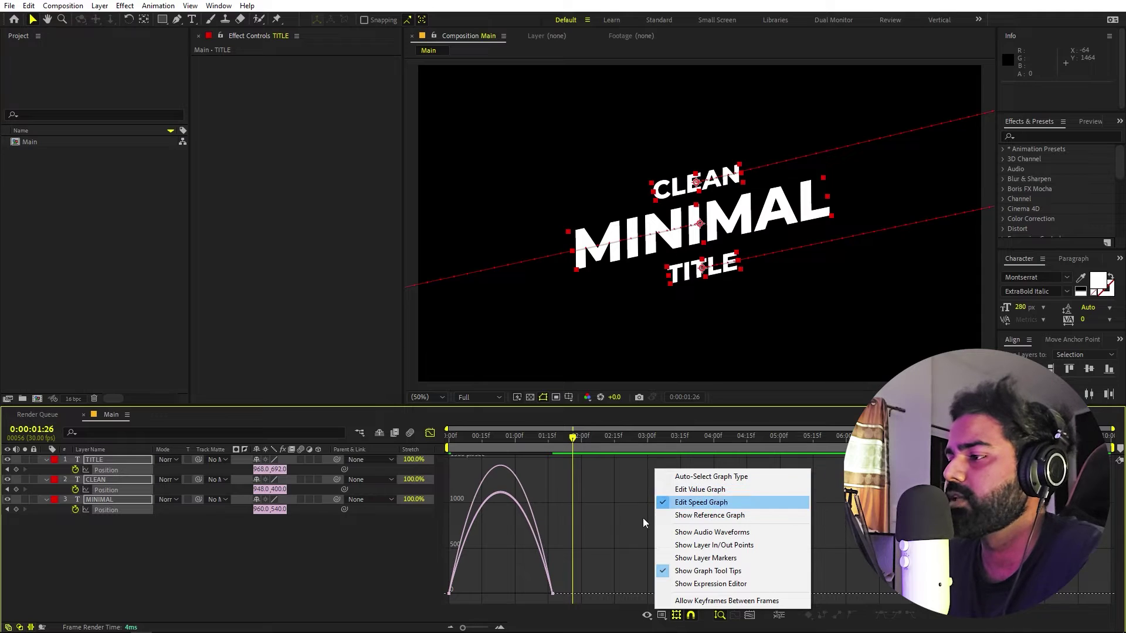
Reshape the Position speed curves so they peak early and ease out slowly, and preview the motion.
{"action": "left_click_drag", "start_coordinate": [617, 541], "coordinate": [519, 612]}
{"action": "left_click", "coordinate": [527, 589]}
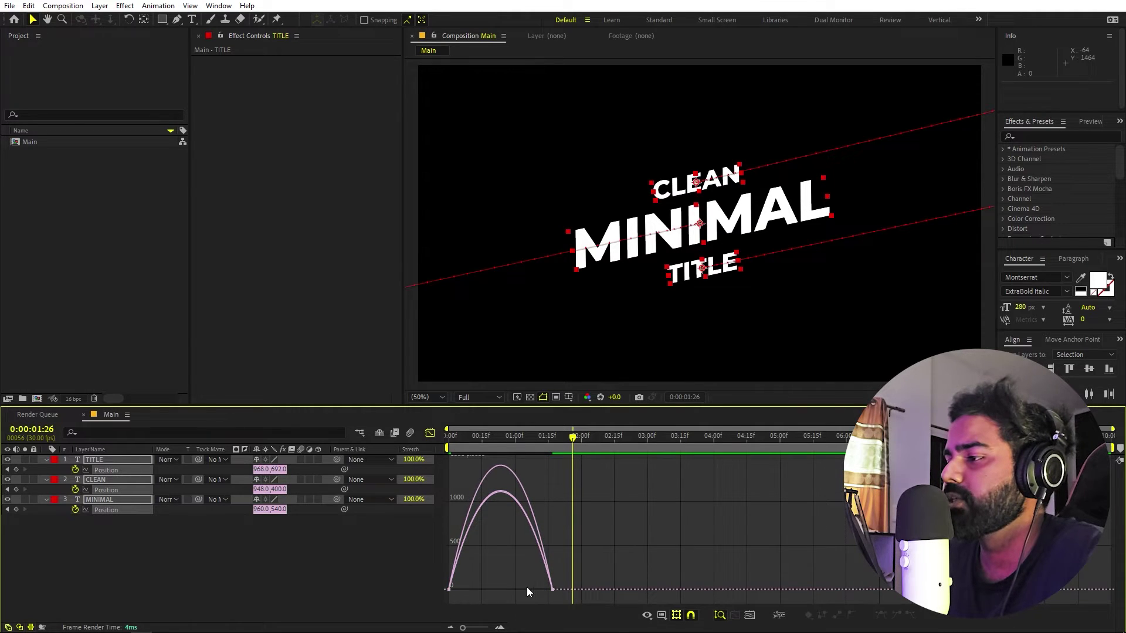
{"action": "left_click_drag", "start_coordinate": [573, 568], "coordinate": [501, 593]}
{"action": "key", "text": "Home"}
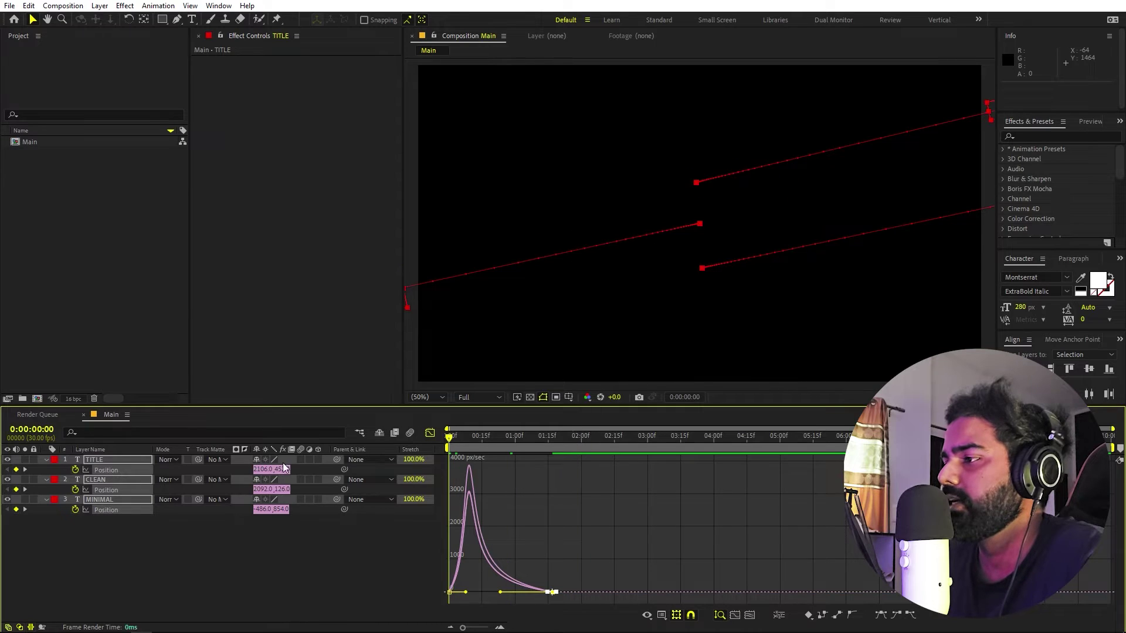
{"action": "key", "text": "space"}
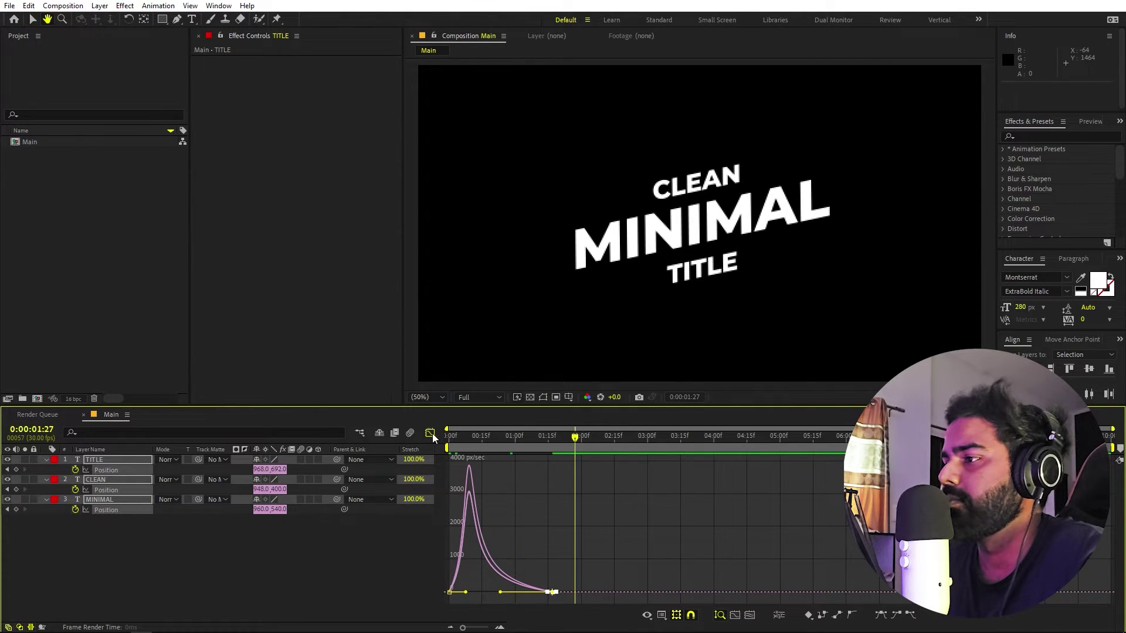
{"action": "key", "text": "space"}
{"action": "key", "text": "shift+F3"}
Reorder the text layers to CLEAN, MINIMAL, TITLE from top to bottom.
{"action": "left_click_drag", "start_coordinate": [470, 443], "coordinate": [481, 442]}
{"action": "left_click", "coordinate": [108, 479]}
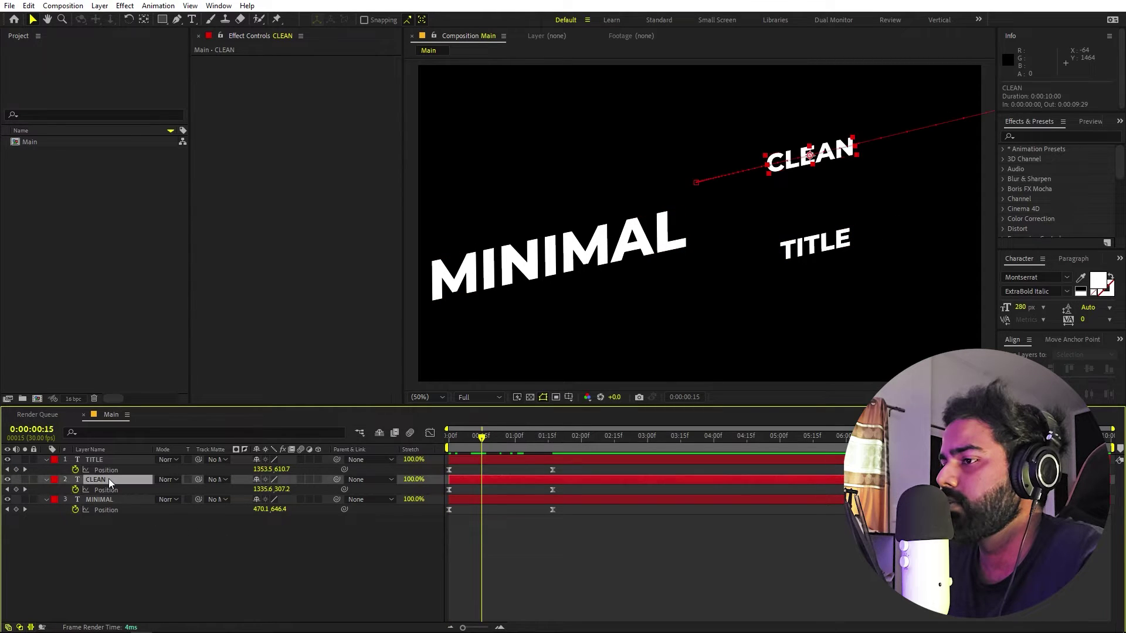
{"action": "left_click_drag", "start_coordinate": [110, 479], "coordinate": [114, 464]}
{"action": "left_click_drag", "start_coordinate": [478, 490], "coordinate": [471, 461]}
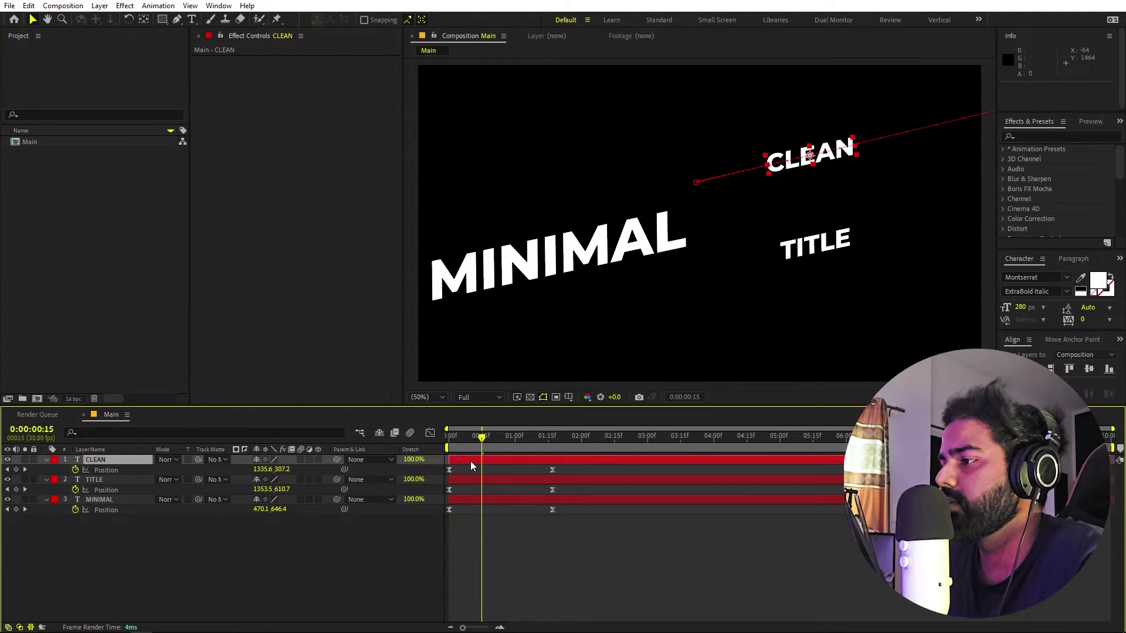
{"action": "left_click", "coordinate": [471, 477]}
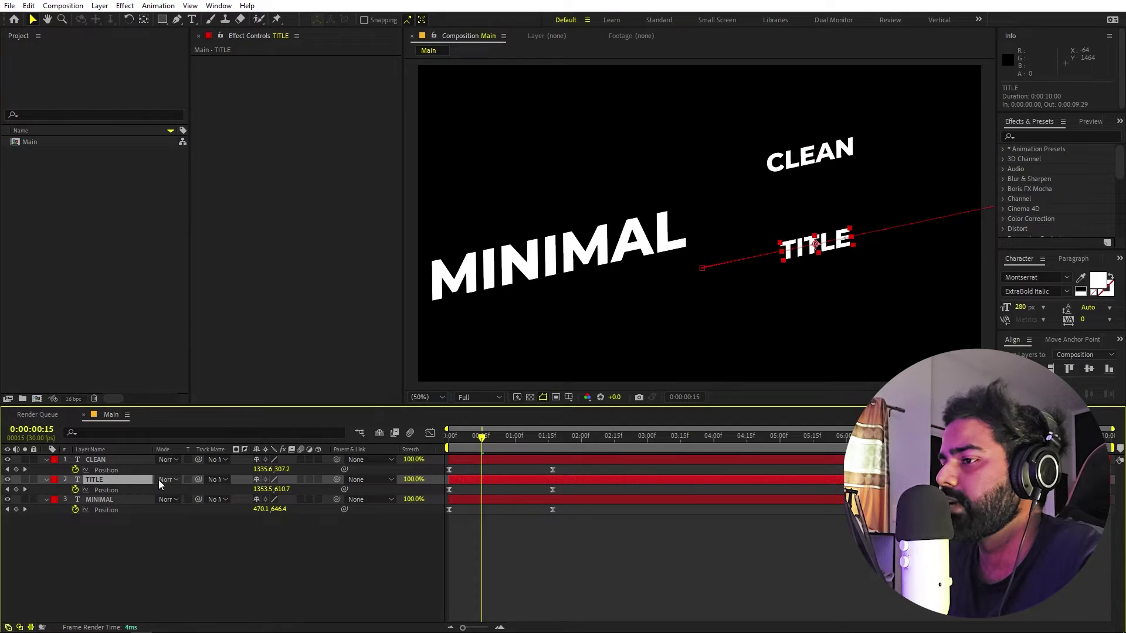
{"action": "left_click_drag", "start_coordinate": [159, 480], "coordinate": [150, 548]}
Stagger the layers by starting MINIMAL about 4 frames late and TITLE 7 frames late, and preview the result.
{"action": "left_click_drag", "start_coordinate": [481, 481], "coordinate": [494, 498]}
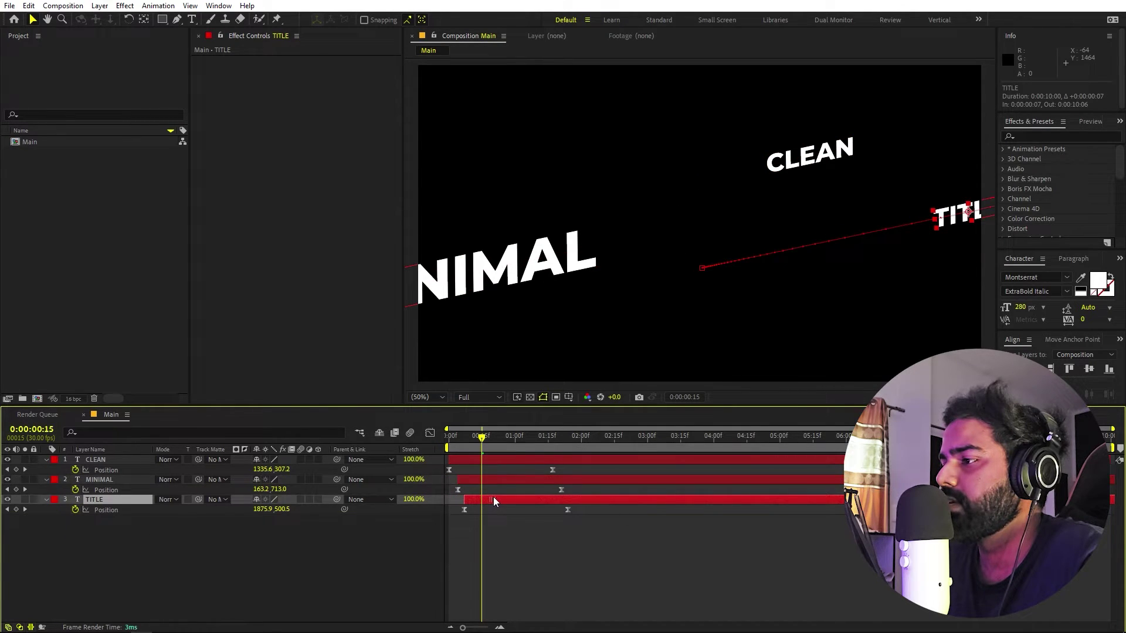
{"action": "key", "text": "space"}
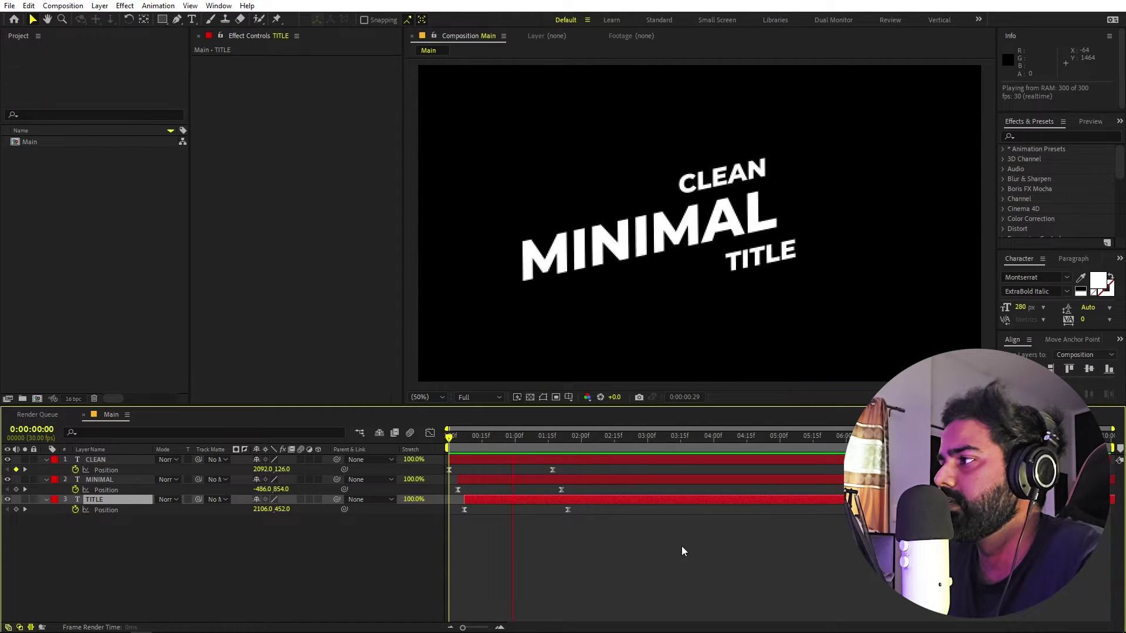
{"action": "left_click", "coordinate": [681, 546]}
{"action": "key", "text": "space"}
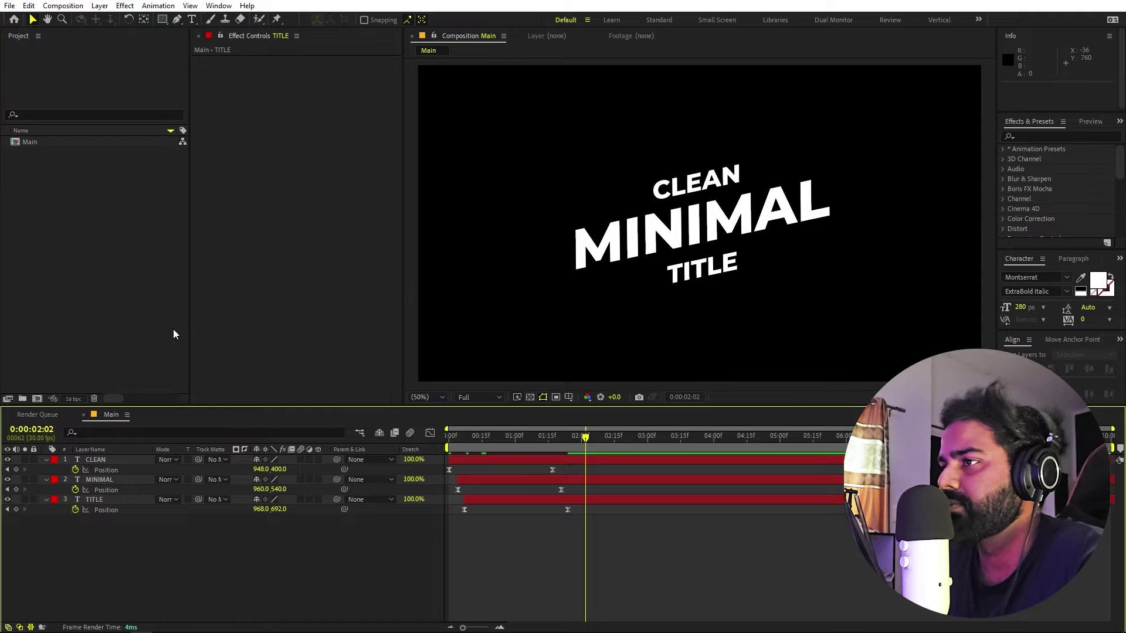
Create a new black solid layer above the text layers.
{"action": "right_click", "coordinate": [162, 567]}
{"action": "mouse_move", "coordinate": [241, 428]}
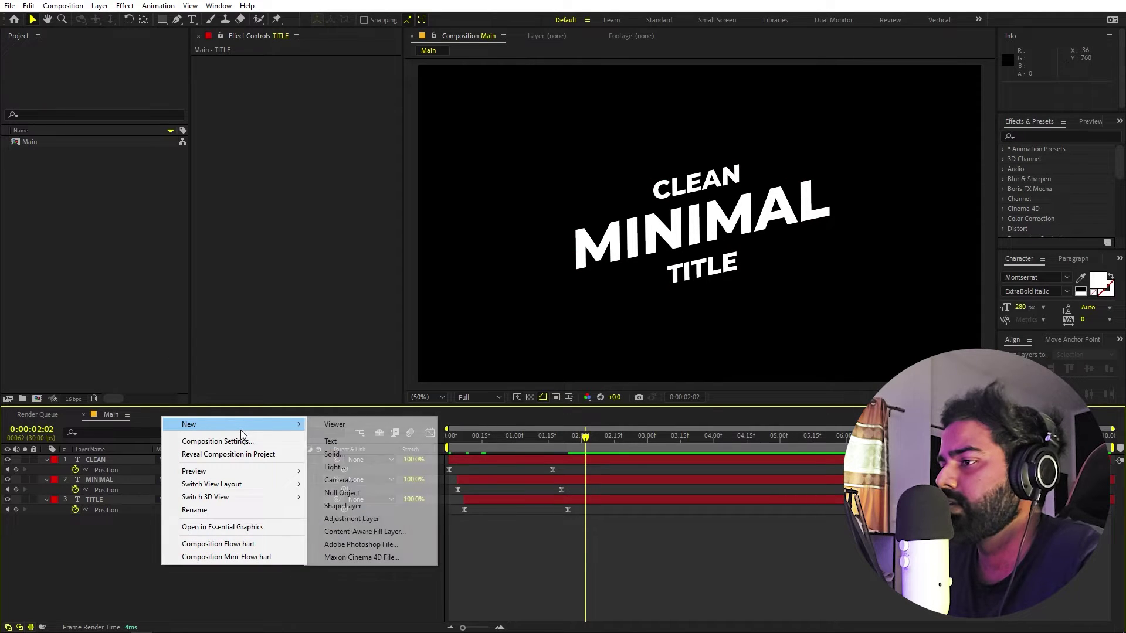
{"action": "left_click", "coordinate": [363, 455]}
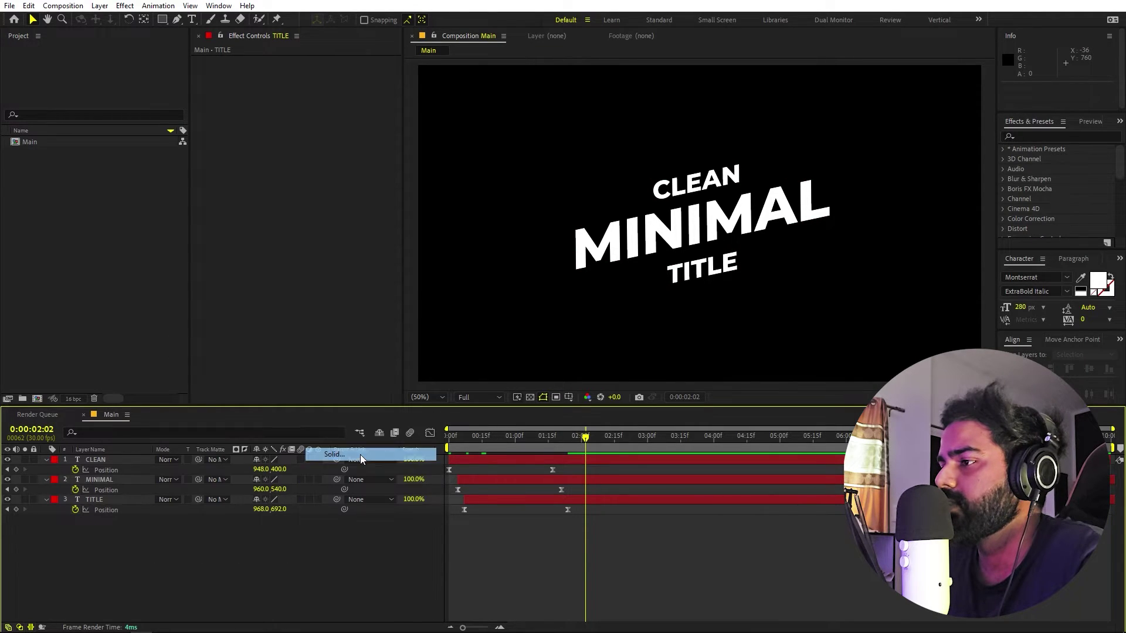
{"action": "left_click", "coordinate": [392, 342]}
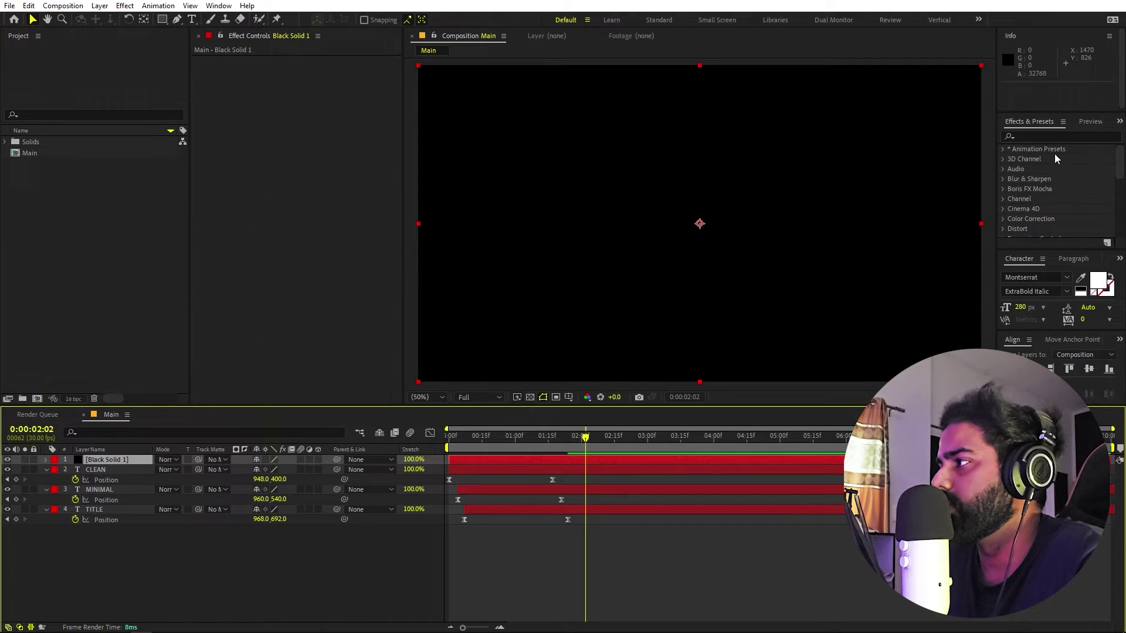
Find the Grid effect and apply it to the black solid.
{"action": "left_click", "coordinate": [1047, 136]}
{"action": "type", "text": "grid"}
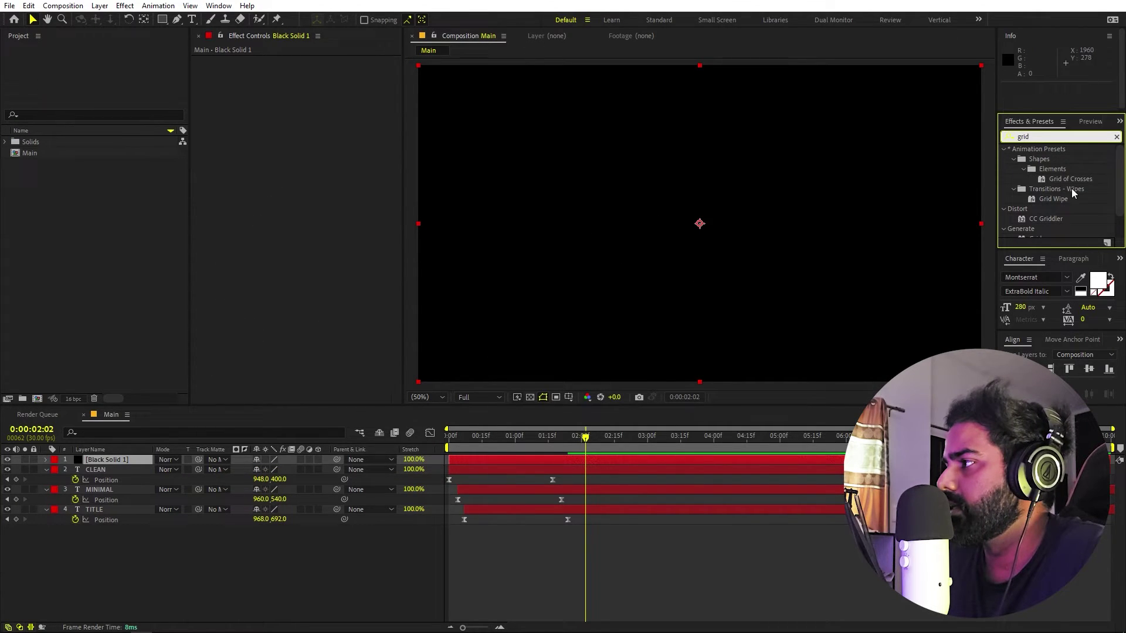
{"action": "scroll", "coordinate": [1072, 188], "scroll_direction": "down", "scroll_amount": 1}
{"action": "left_click_drag", "start_coordinate": [1041, 210], "coordinate": [476, 270]}
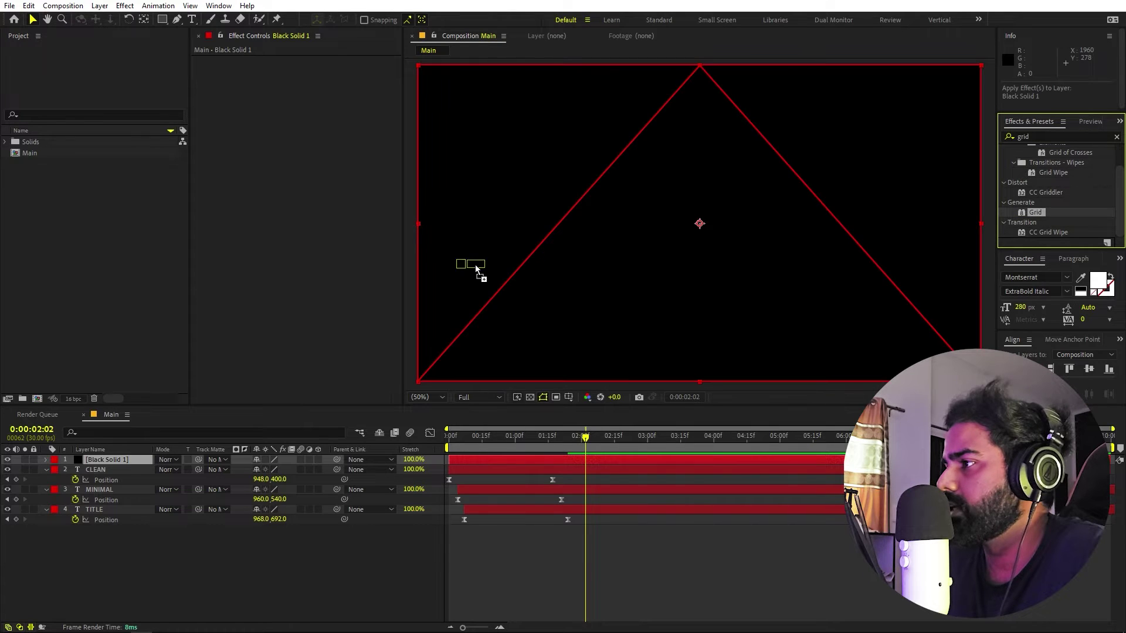
{"action": "left_click_drag", "start_coordinate": [583, 267], "coordinate": [582, 267]}
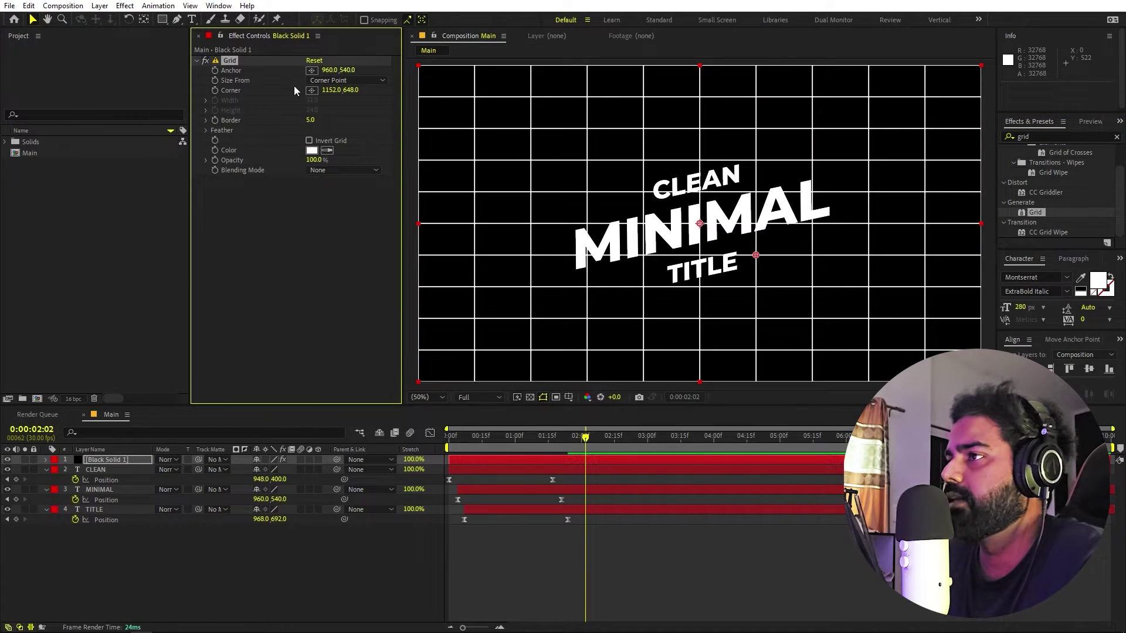
Set the Grid effect's Size From to Width Slider with a width of 104.
{"action": "left_click", "coordinate": [313, 82]}
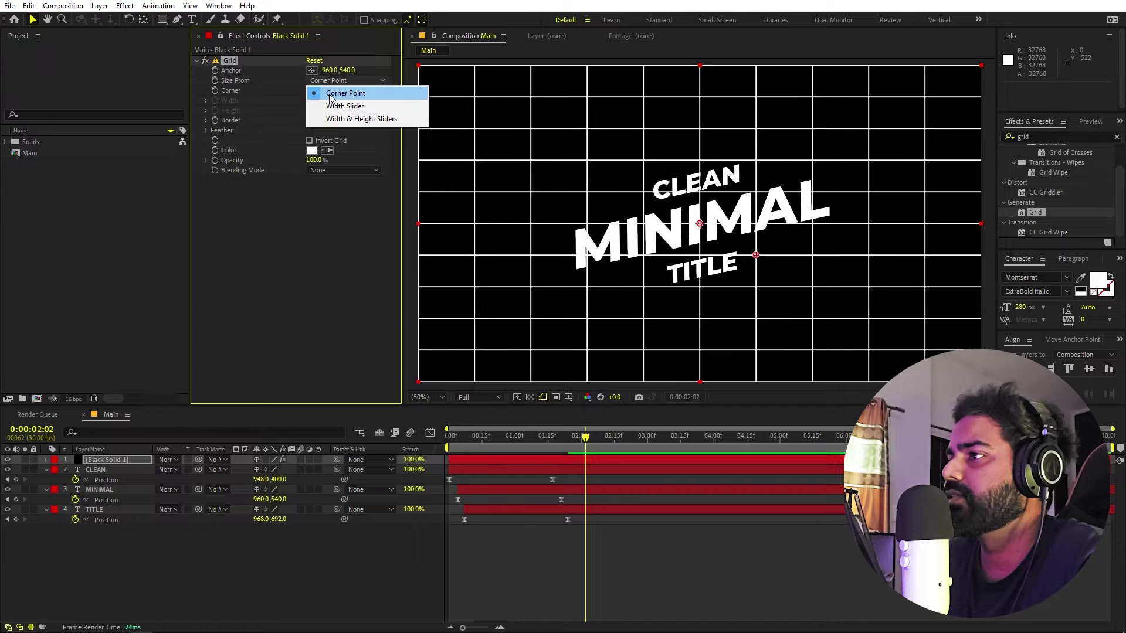
{"action": "left_click", "coordinate": [319, 107]}
{"action": "left_click_drag", "start_coordinate": [312, 100], "coordinate": [332, 104]}
{"action": "right_click", "coordinate": [318, 102]}
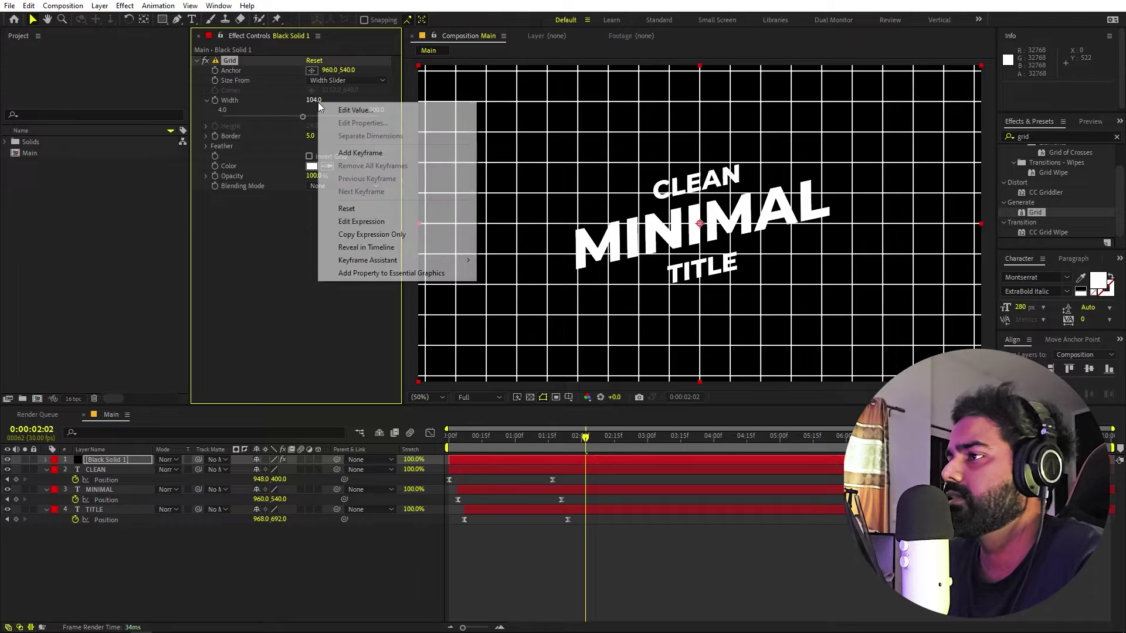
{"action": "left_click", "coordinate": [252, 262]}
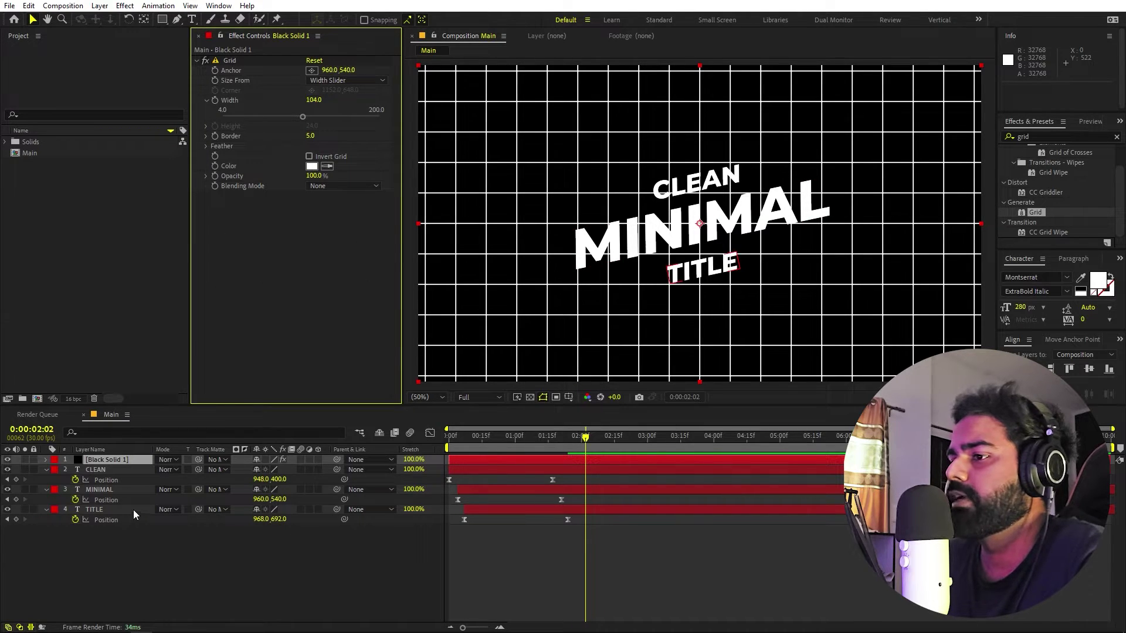
Rotate the grid solid to -12° to match the slant of the text.
{"action": "key", "text": "r"}
{"action": "left_click", "coordinate": [254, 479], "text": "ctrl"}
{"action": "left_click_drag", "start_coordinate": [267, 469], "coordinate": [267, 472]}
{"action": "left_click", "coordinate": [268, 469]}
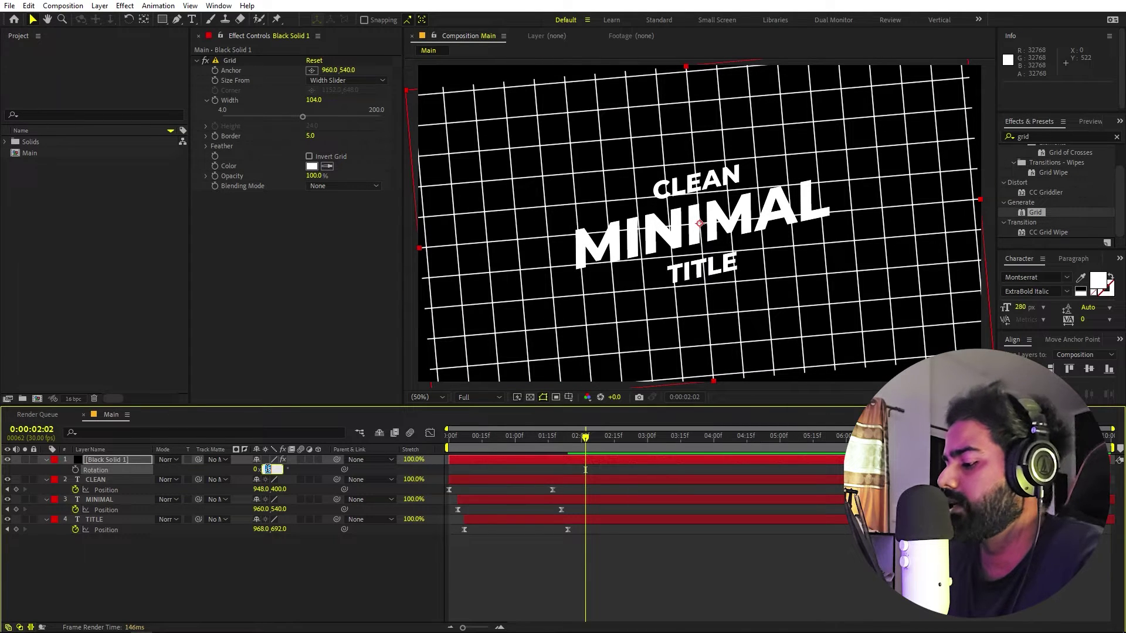
{"action": "type", "text": "-12"}
{"action": "key", "text": "Return"}
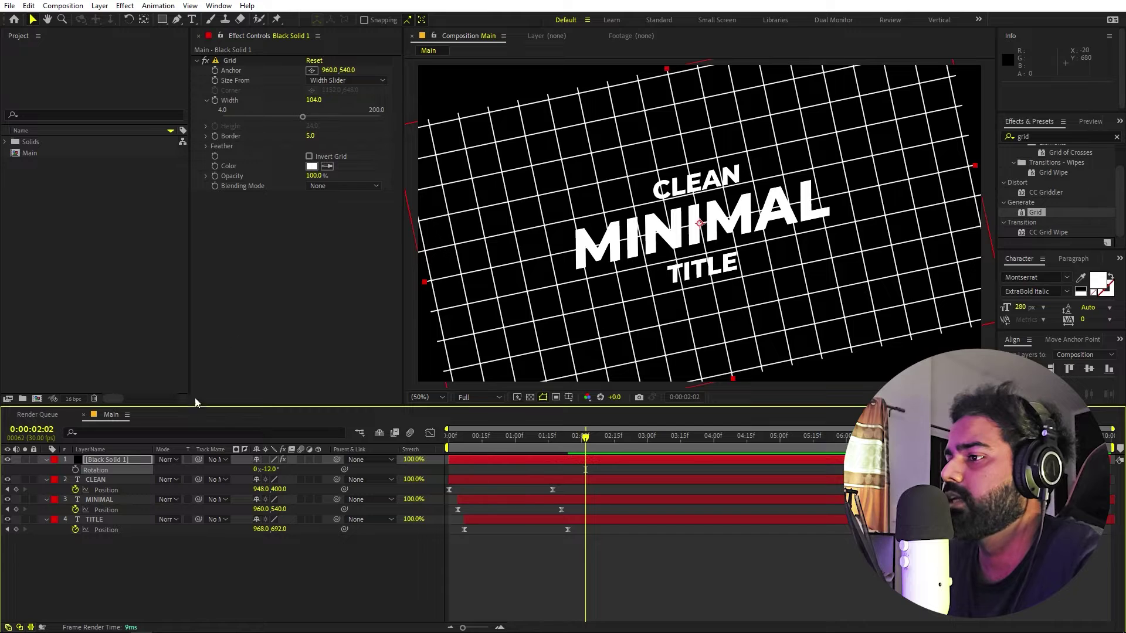
Scale the grid solid up to 145.8% so the grid covers the whole frame.
{"action": "key", "text": "s"}
{"action": "left_click_drag", "start_coordinate": [273, 470], "coordinate": [538, 469]}
{"action": "scroll", "coordinate": [762, 275], "scroll_direction": "down", "scroll_amount": 2}
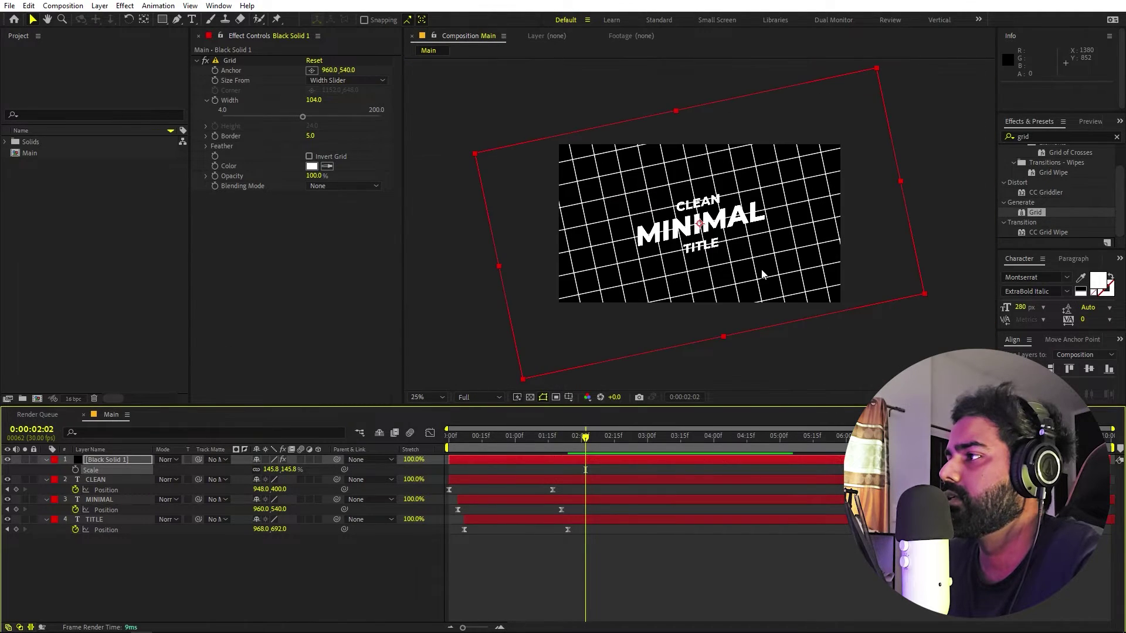
{"action": "scroll", "coordinate": [726, 248], "scroll_direction": "up", "scroll_amount": 2}
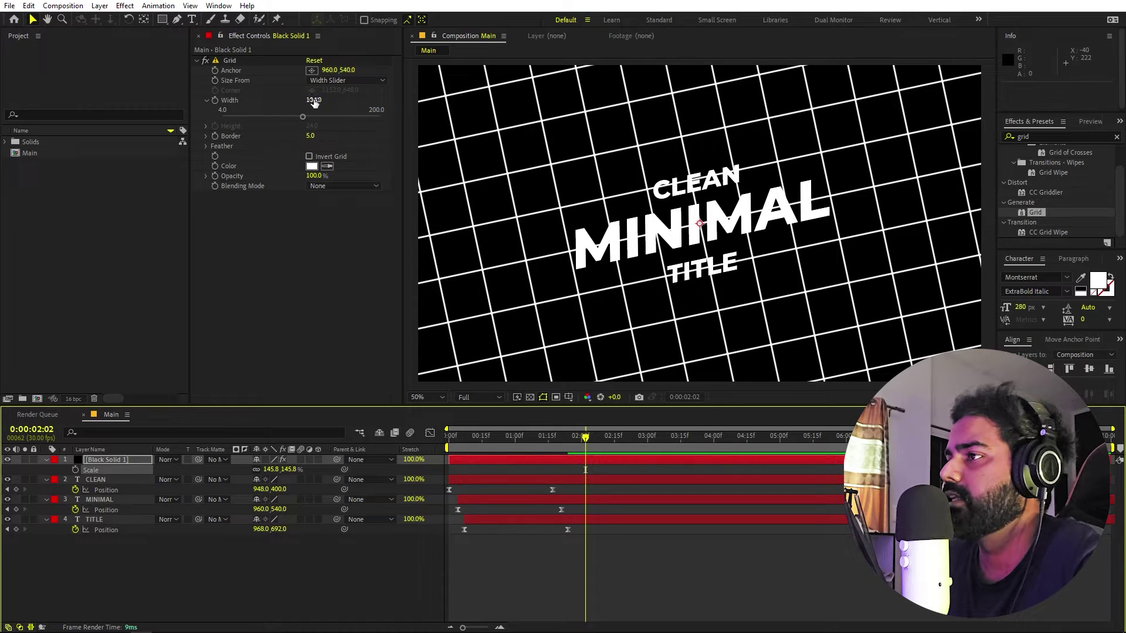
Set the Grid effect's width to 63 and thin its border to 0.9.
{"action": "left_click_drag", "start_coordinate": [309, 101], "coordinate": [382, 97]}
{"action": "type", "text": "50"}
{"action": "key", "text": "Return"}
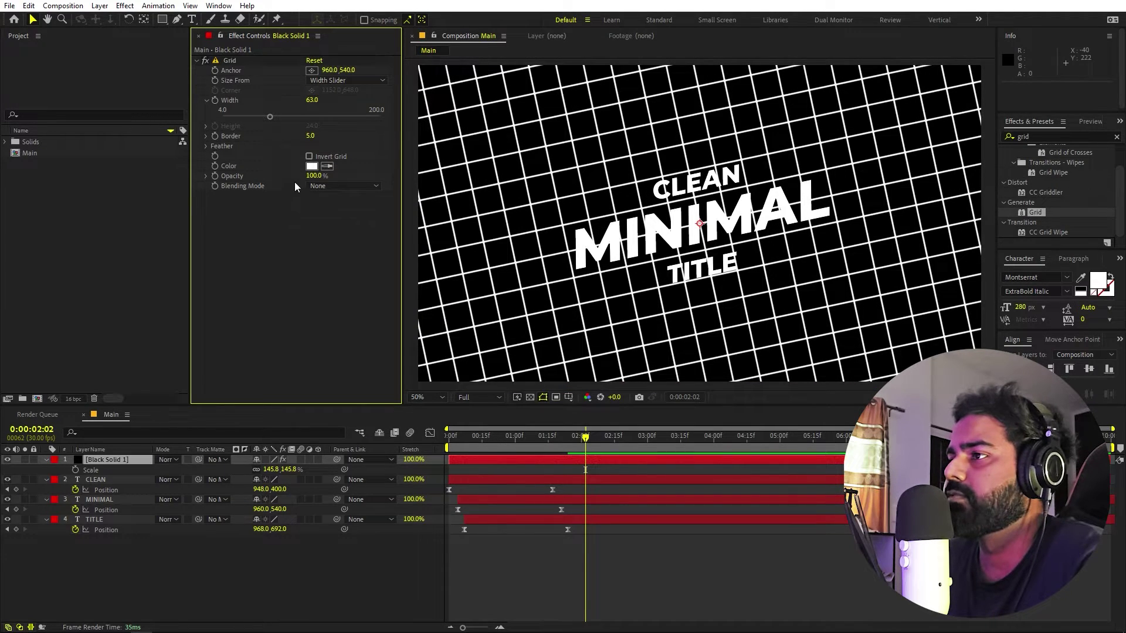
{"action": "left_click_drag", "start_coordinate": [310, 135], "coordinate": [270, 143]}
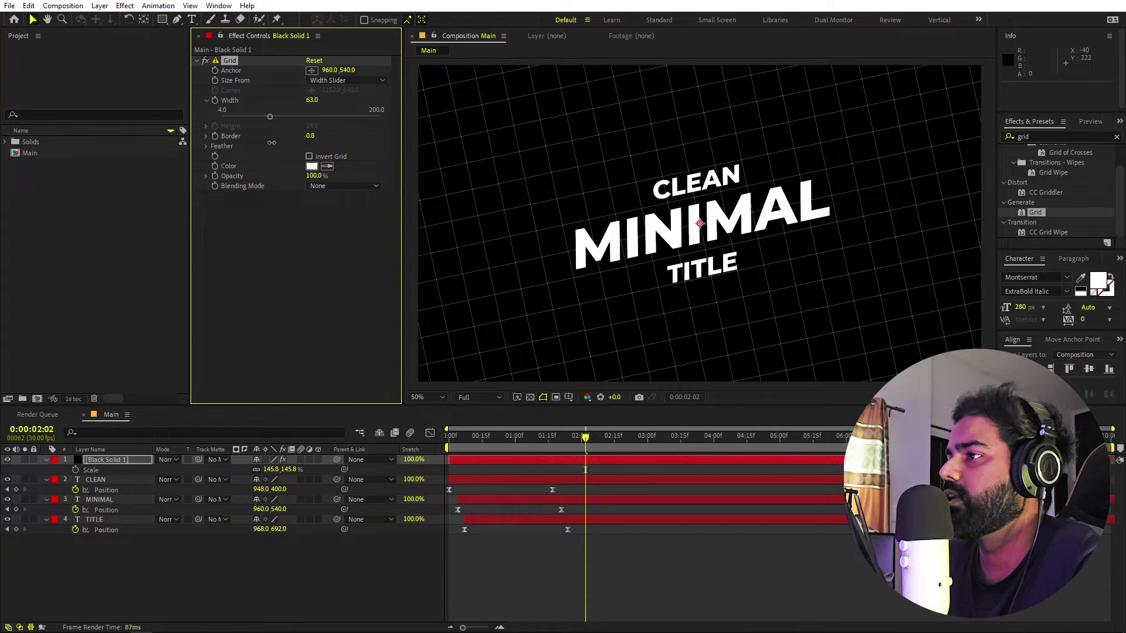
{"action": "left_click", "coordinate": [119, 483]}
{"action": "left_click", "coordinate": [108, 459]}
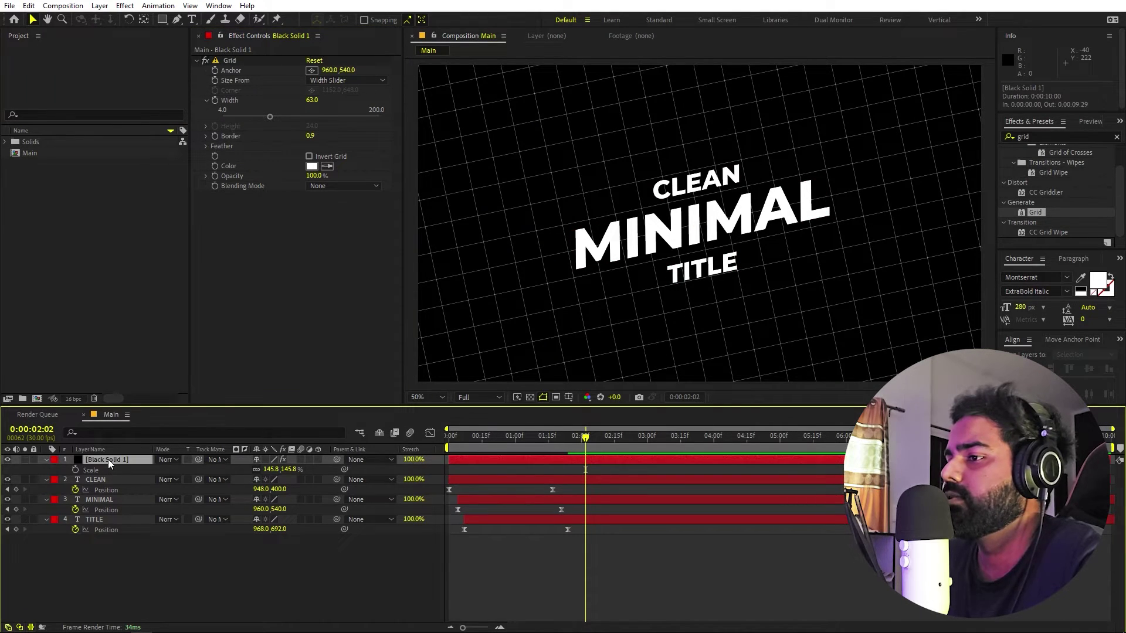
{"action": "left_click", "coordinate": [649, 589]}
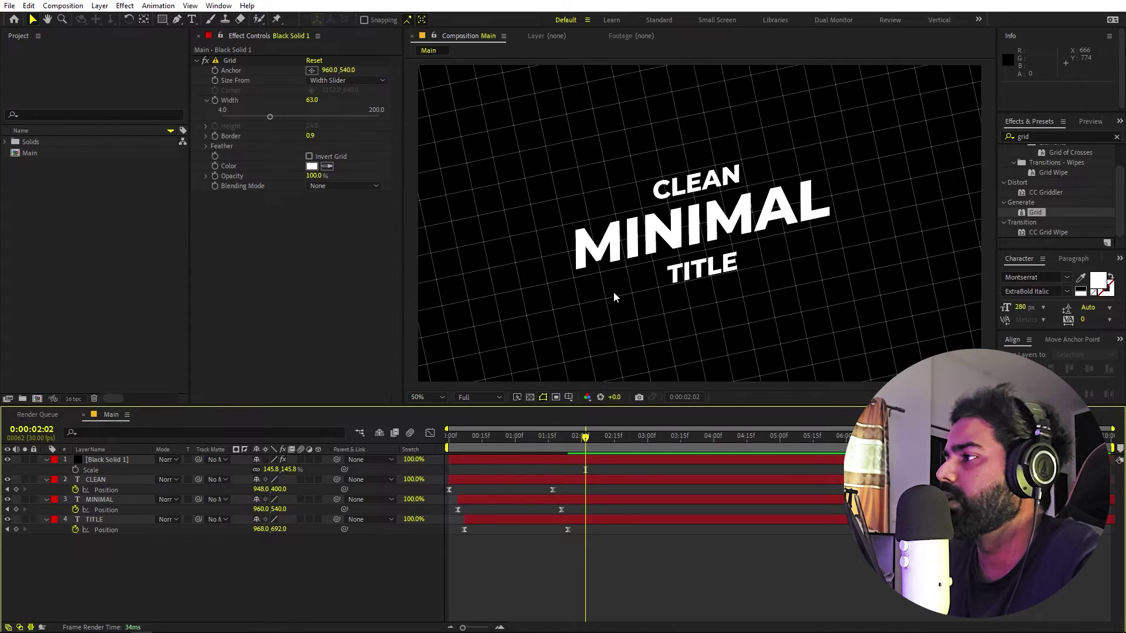
{"action": "left_click", "coordinate": [284, 297]}
Create a dark gray 1920 × 1080 solid and place it beneath all other layers as the background.
{"action": "right_click", "coordinate": [182, 591]}
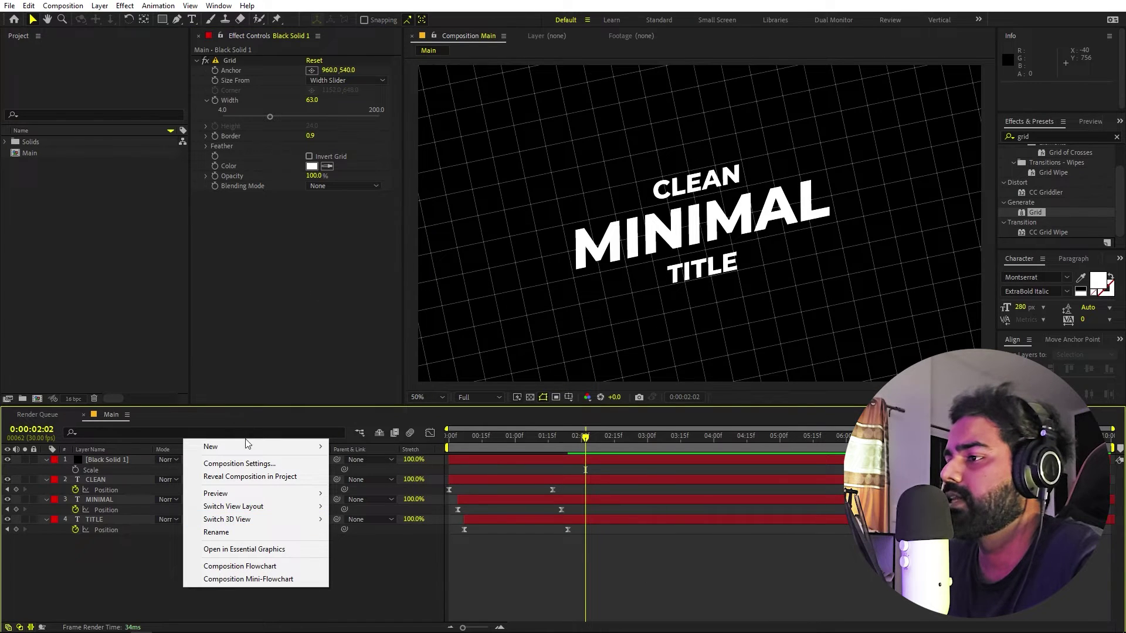
{"action": "mouse_move", "coordinate": [249, 447]}
{"action": "left_click", "coordinate": [377, 478]}
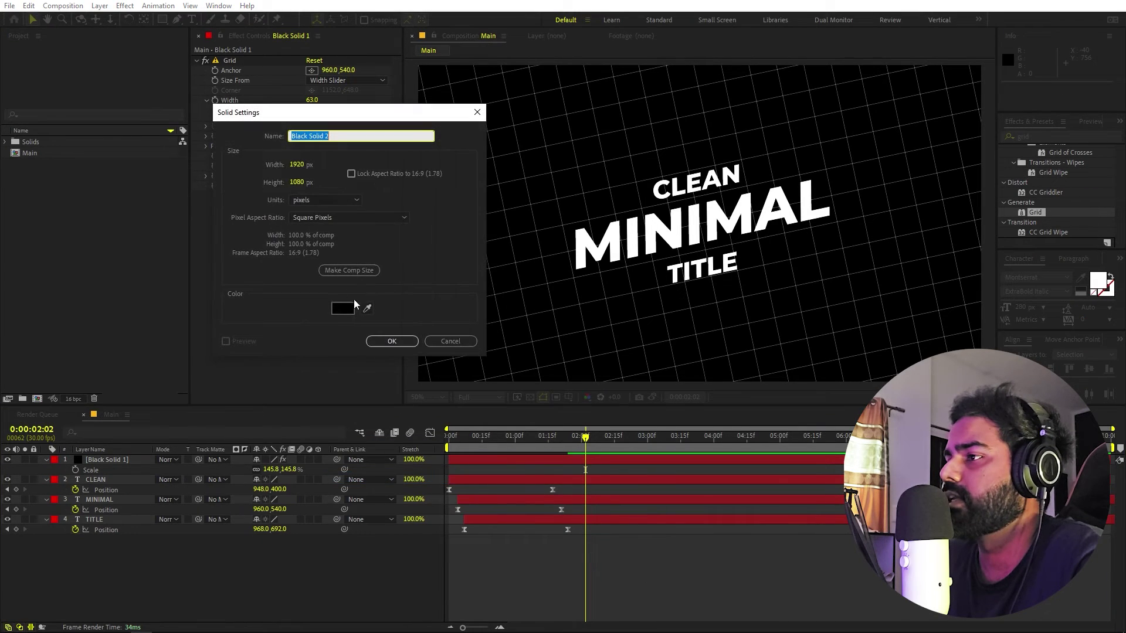
{"action": "left_click", "coordinate": [343, 309]}
{"action": "left_click", "coordinate": [403, 289]}
{"action": "left_click_drag", "start_coordinate": [403, 289], "coordinate": [337, 297]}
{"action": "left_click", "coordinate": [657, 161]}
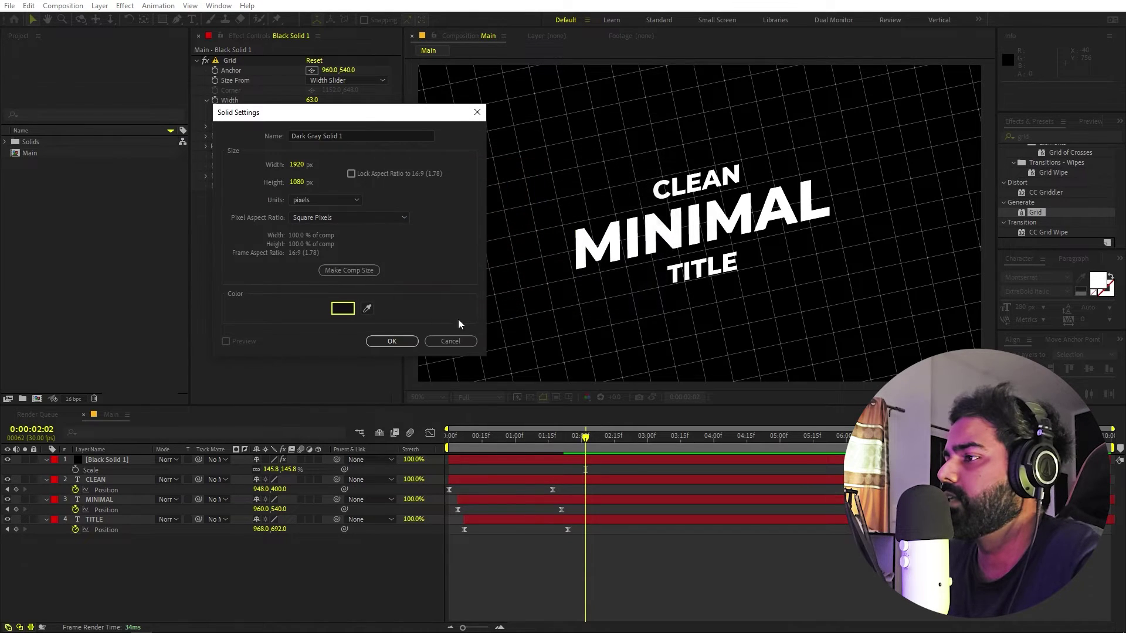
{"action": "left_click", "coordinate": [392, 341]}
{"action": "left_click_drag", "start_coordinate": [143, 458], "coordinate": [138, 549]}
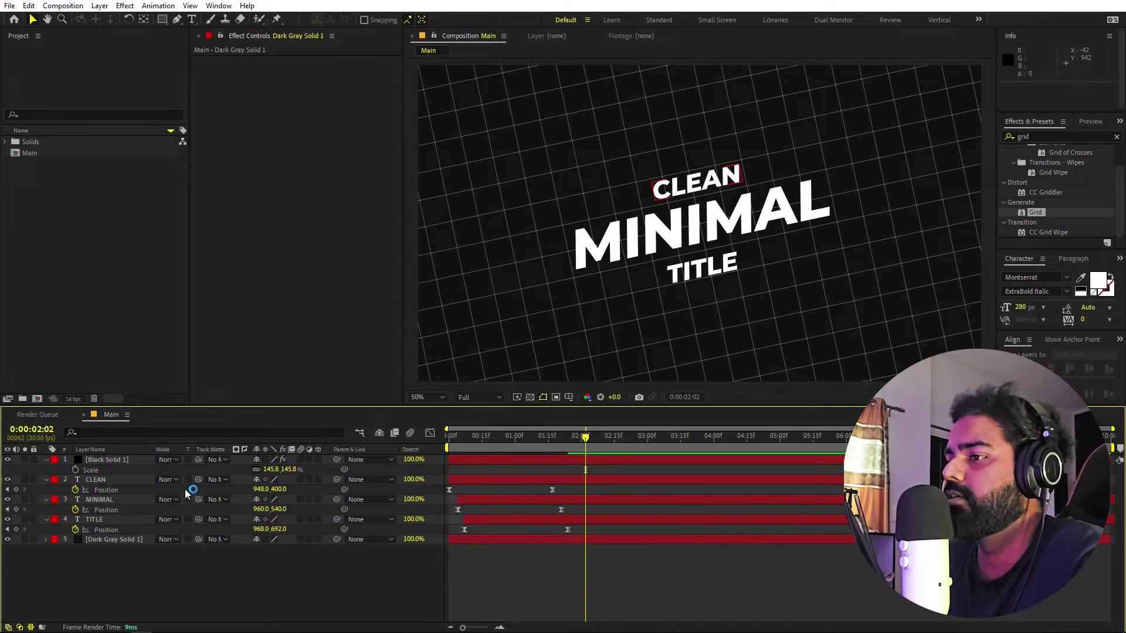
Lower the opacity of the grid solid to 42%.
{"action": "left_click", "coordinate": [112, 460]}
{"action": "key", "text": "t"}
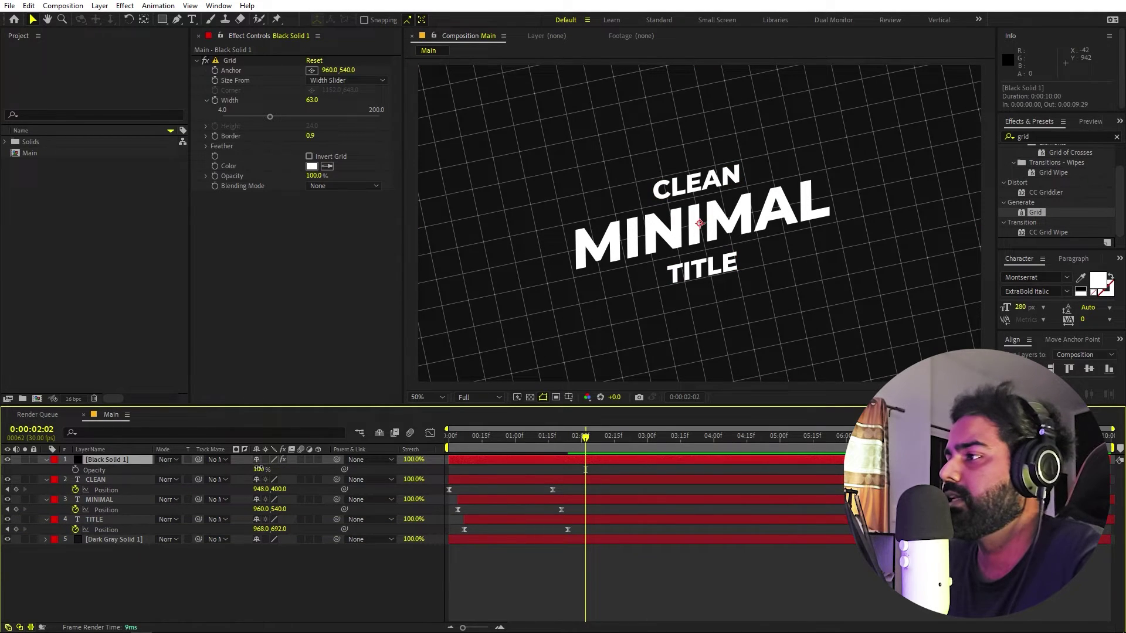
{"action": "left_click_drag", "start_coordinate": [259, 469], "coordinate": [245, 469]}
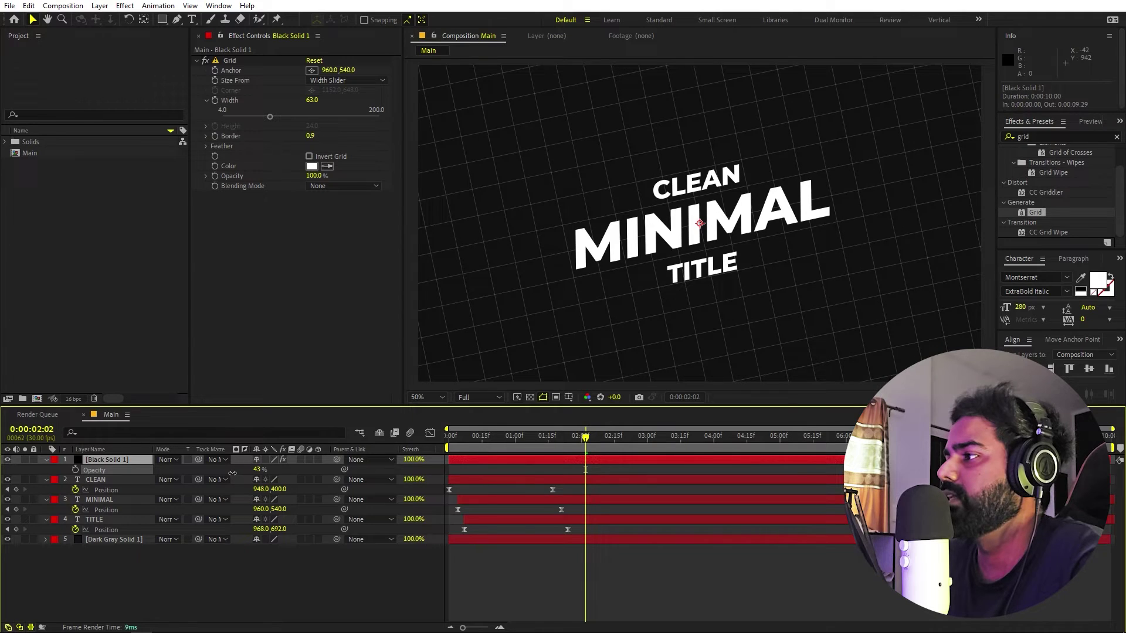
{"action": "left_click", "coordinate": [722, 596]}
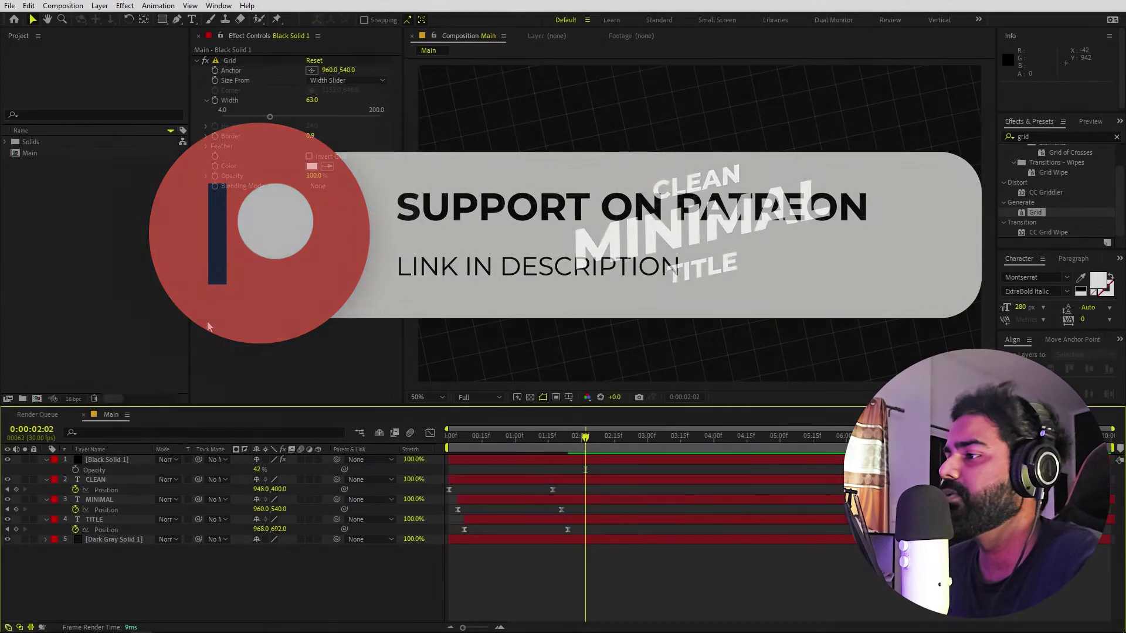
Draw an open zigzag path of three segments with the Pen tool along the grid lines, starting just outside the frame's upper left edge.
{"action": "left_click", "coordinate": [177, 20]}
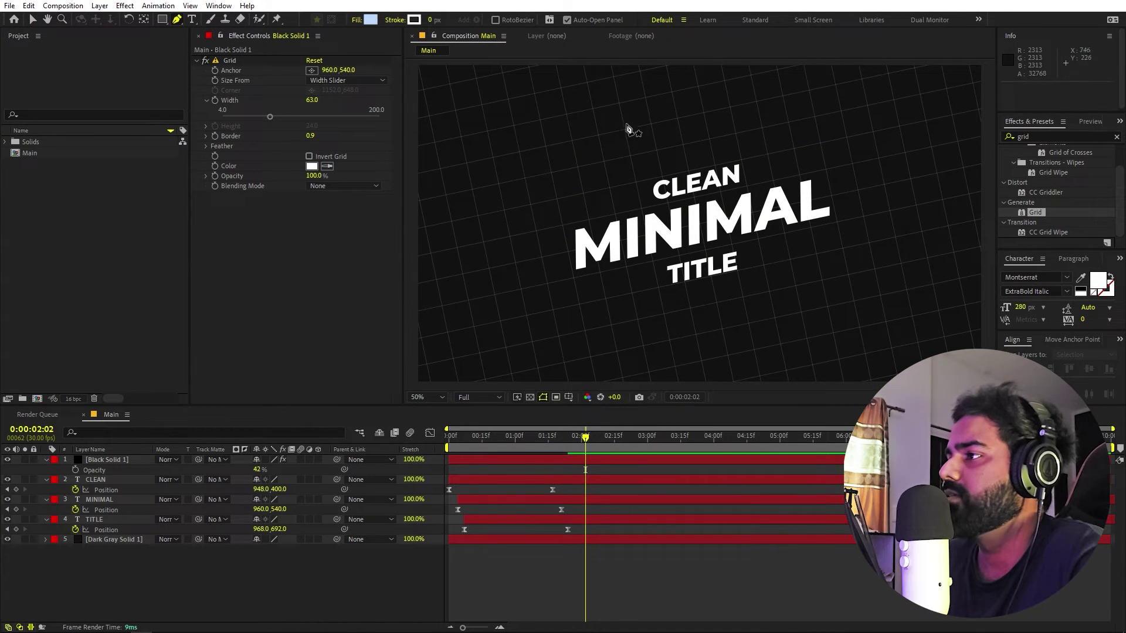
{"action": "key", "text": "h"}
{"action": "left_click_drag", "start_coordinate": [563, 116], "coordinate": [654, 246]}
{"action": "scroll", "coordinate": [654, 246], "scroll_direction": "up", "scroll_amount": 2}
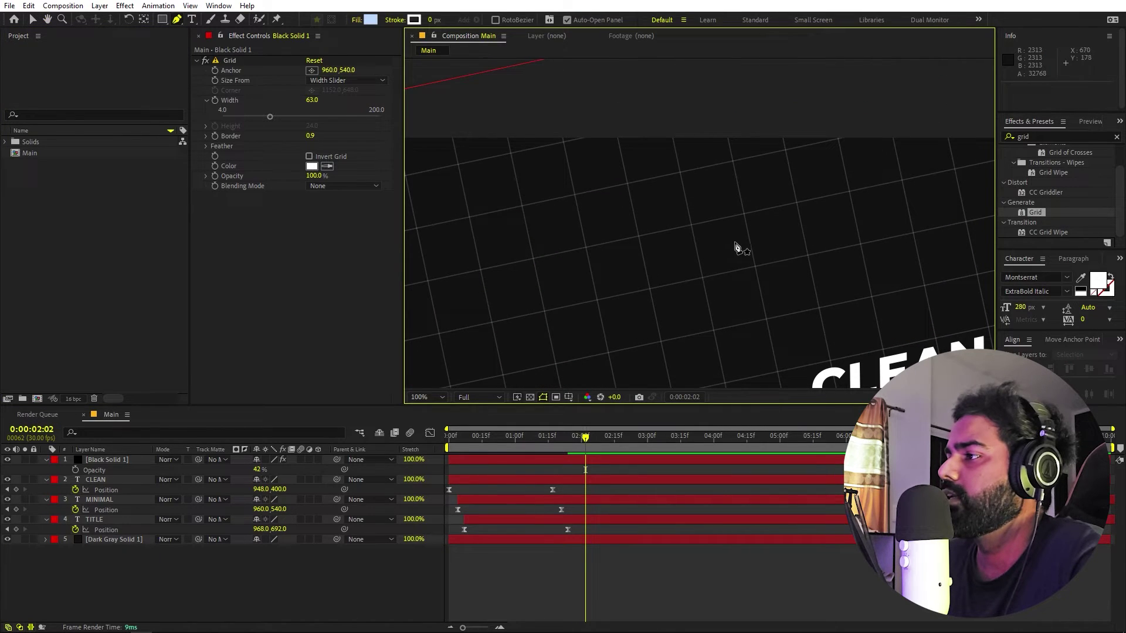
{"action": "mouse_move", "coordinate": [671, 281]}
{"action": "left_mouse_down"}
{"action": "mouse_move", "coordinate": [746, 195]}
{"action": "mouse_move", "coordinate": [782, 194]}
{"action": "mouse_move", "coordinate": [682, 193]}
{"action": "left_mouse_up"}
{"action": "key", "text": "g"}
{"action": "left_click", "coordinate": [419, 164]}
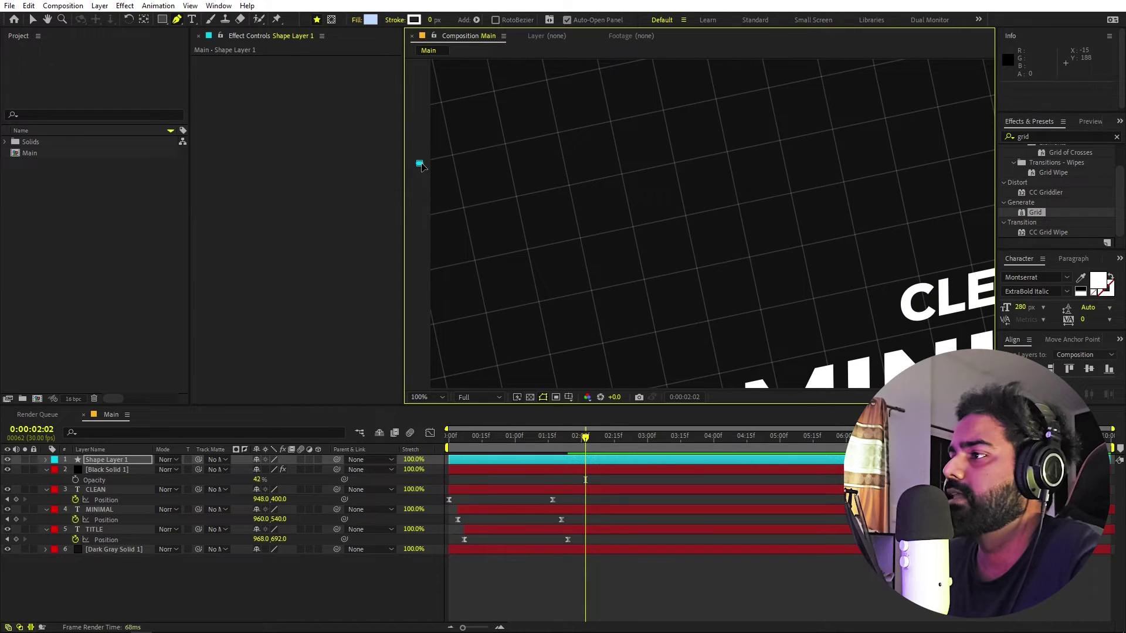
{"action": "left_click_drag", "start_coordinate": [420, 164], "coordinate": [417, 164]}
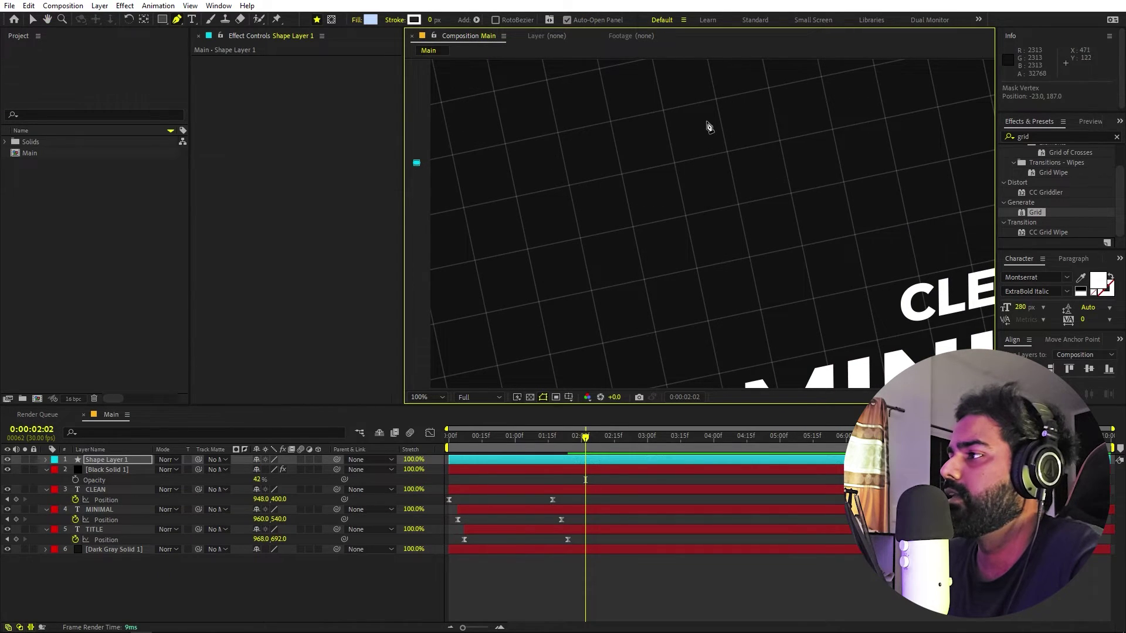
{"action": "left_click", "coordinate": [664, 111]}
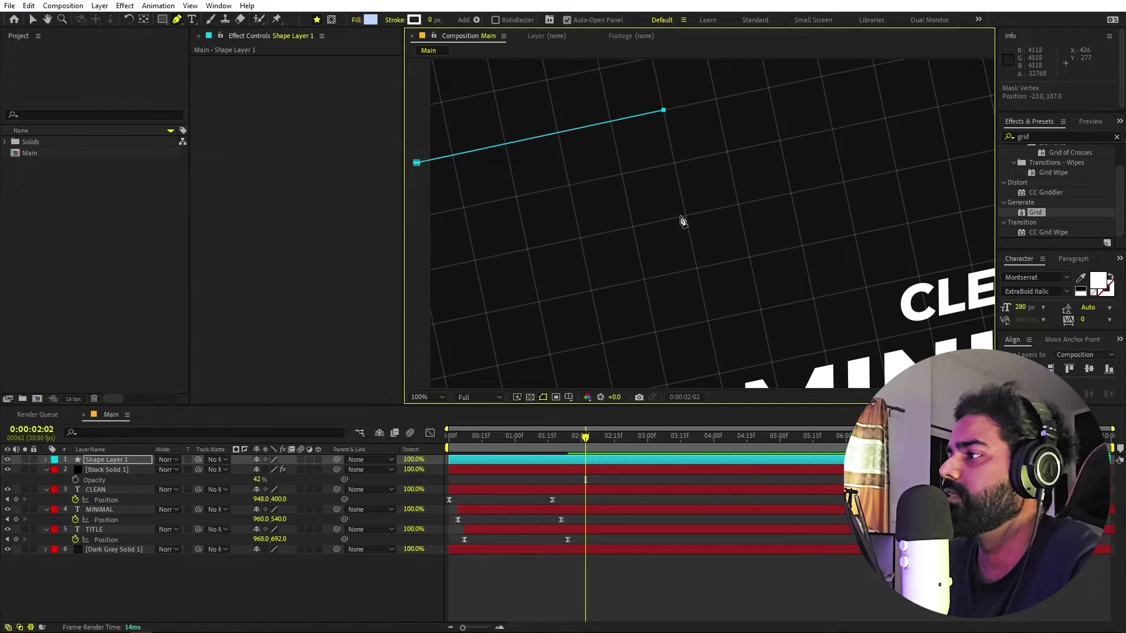
{"action": "left_click", "coordinate": [697, 269]}
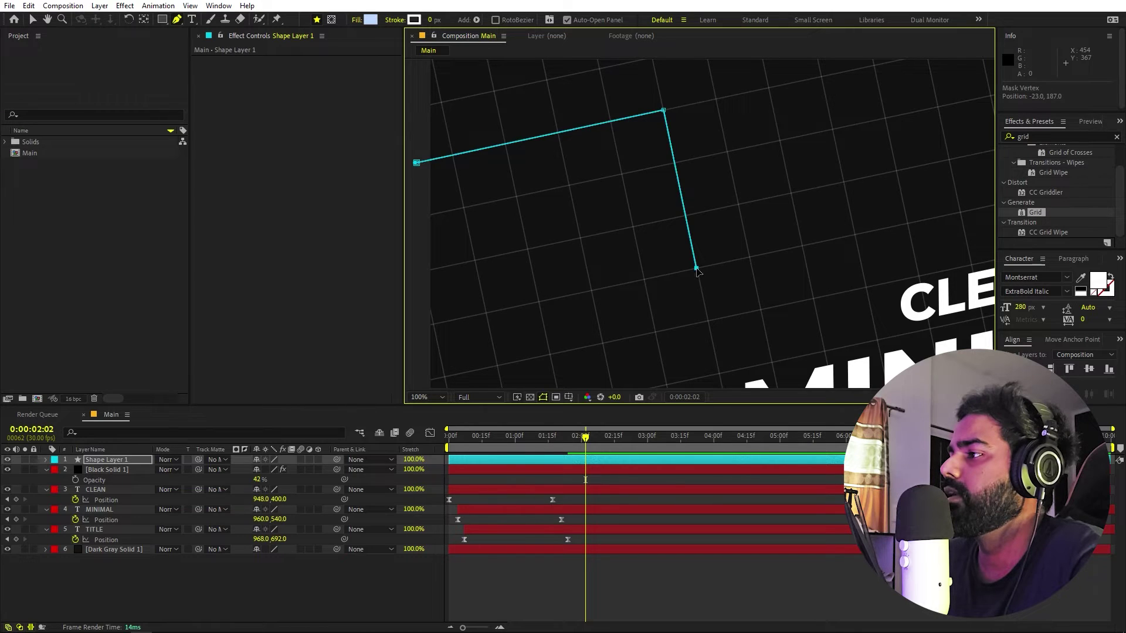
{"action": "left_click", "coordinate": [855, 235]}
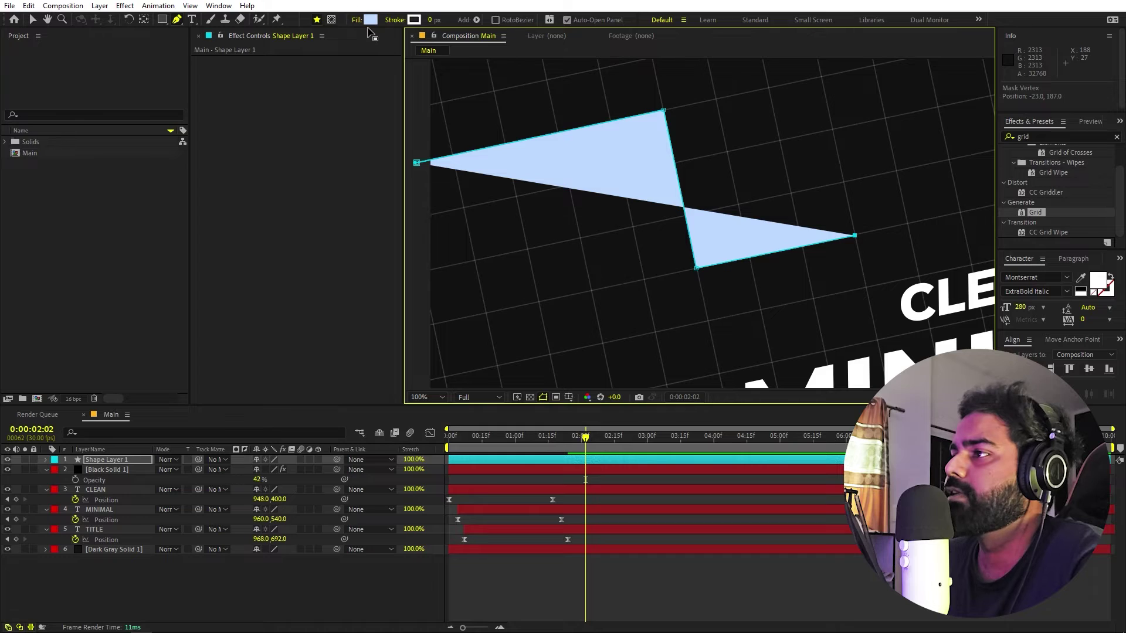
Remove the zigzag shape's fill and set its stroke width to 45 px.
{"action": "left_click", "coordinate": [358, 20]}
{"action": "left_click", "coordinate": [15, 35]}
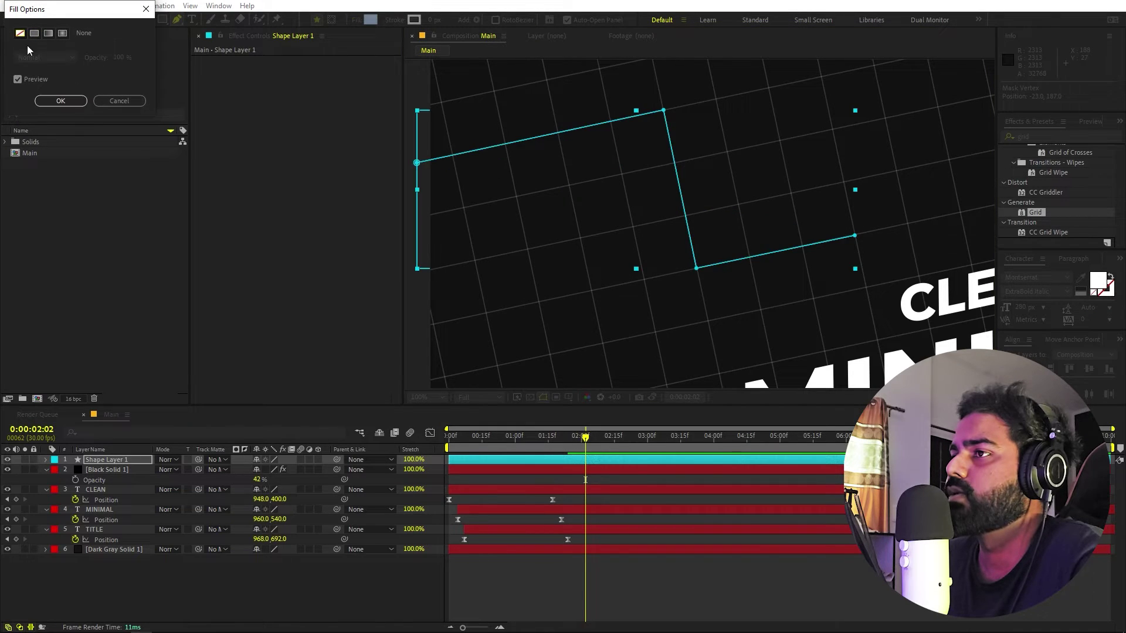
{"action": "left_click", "coordinate": [81, 101]}
{"action": "left_click_drag", "start_coordinate": [430, 20], "coordinate": [464, 27]}
{"action": "left_click", "coordinate": [432, 19]}
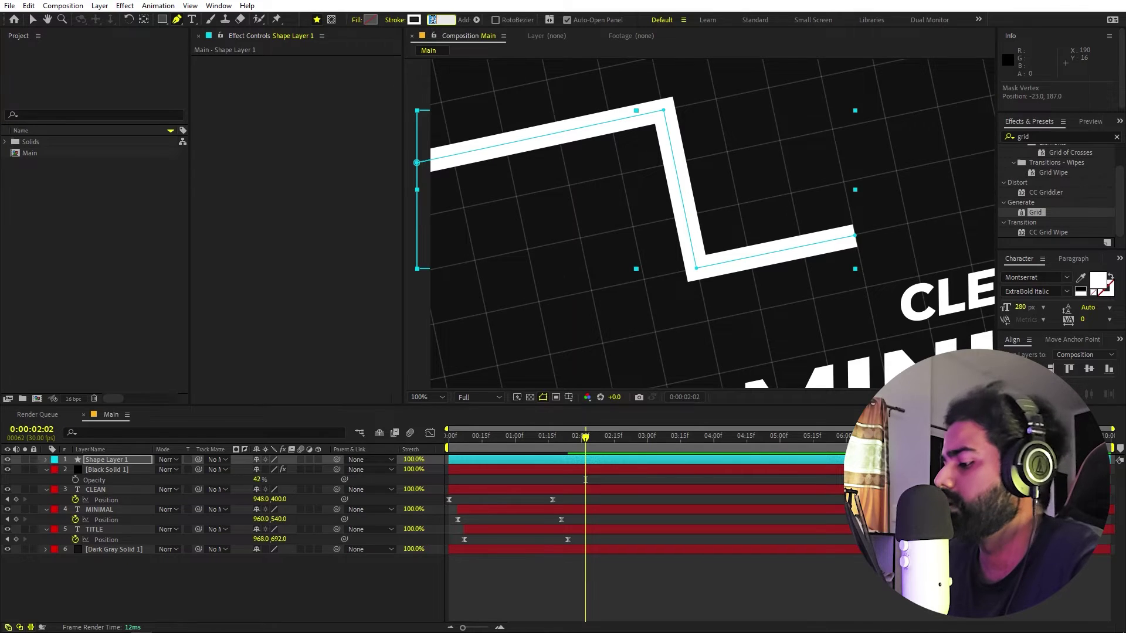
{"action": "type", "text": "45+"}
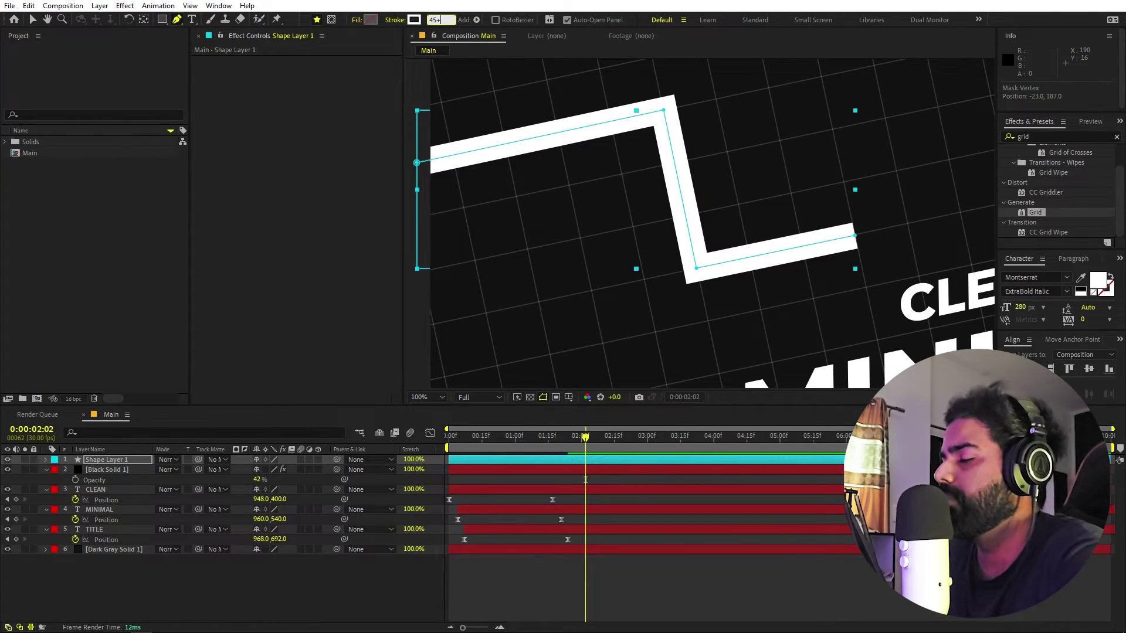
{"action": "key", "text": "Return"}
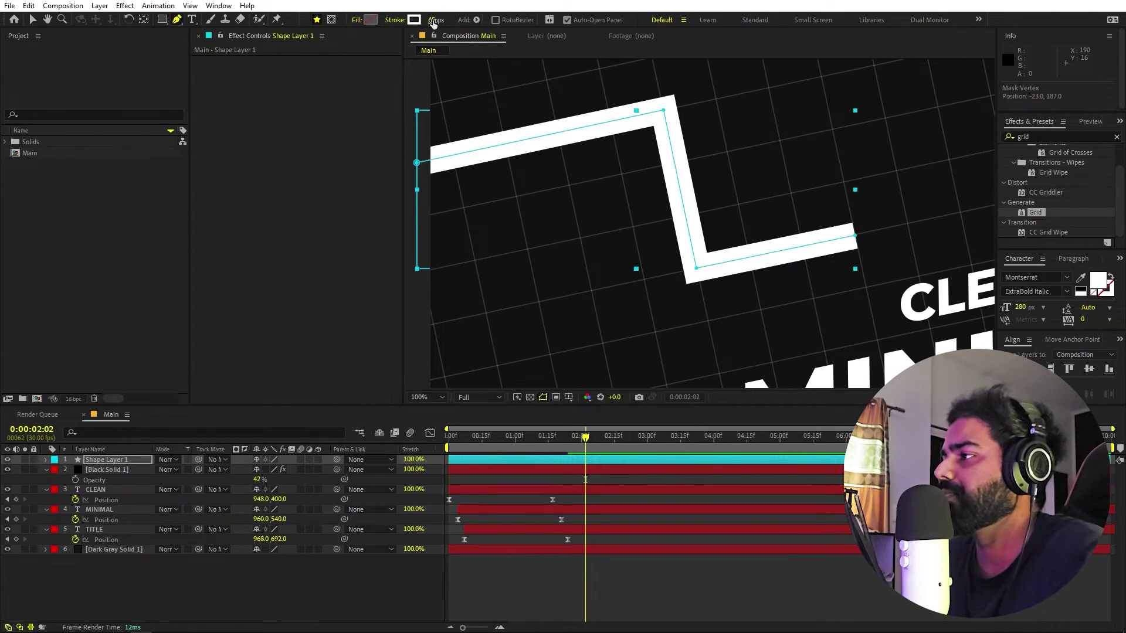
Nudge the zigzag's lower corner point to line up with the grid, and deselect the shape.
{"action": "left_click", "coordinate": [698, 270]}
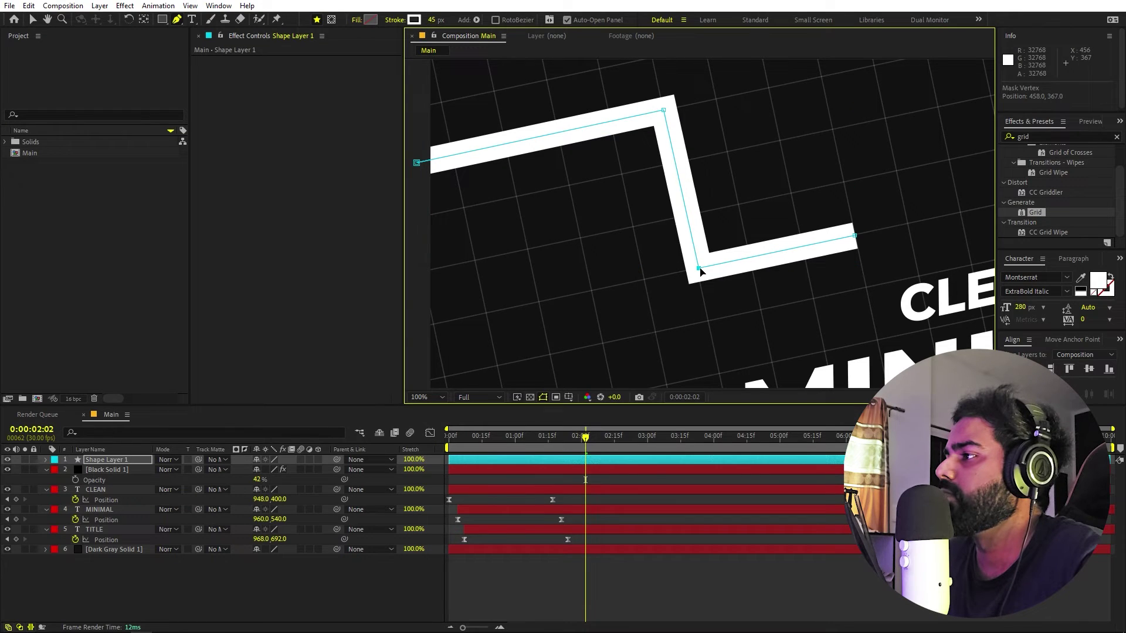
{"action": "key", "text": "comma"}
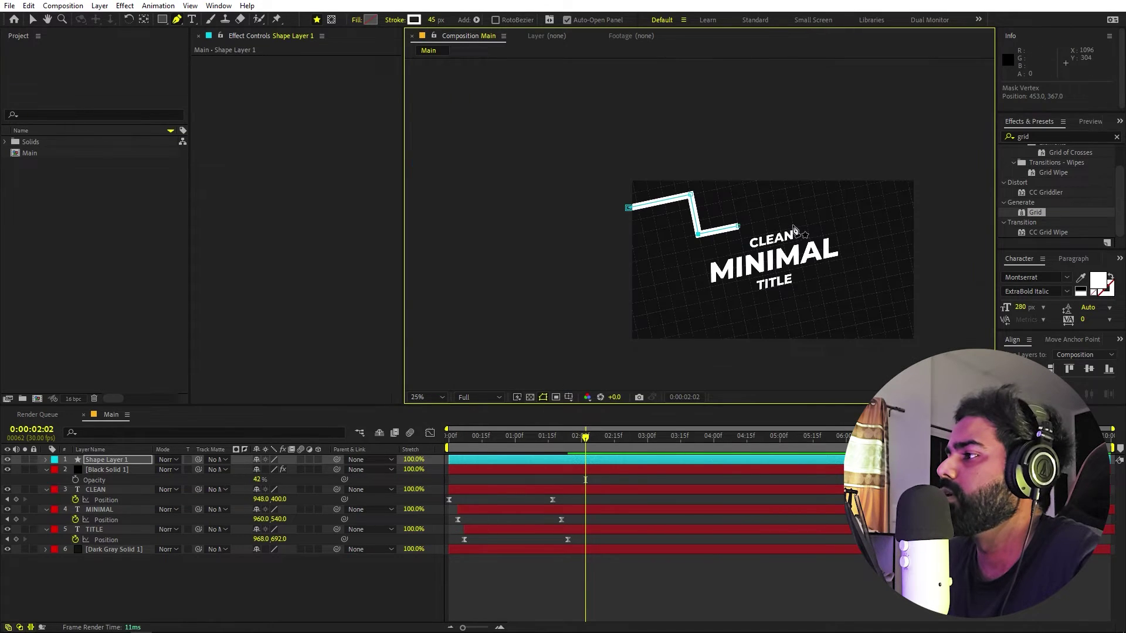
{"action": "left_click", "coordinate": [567, 454]}
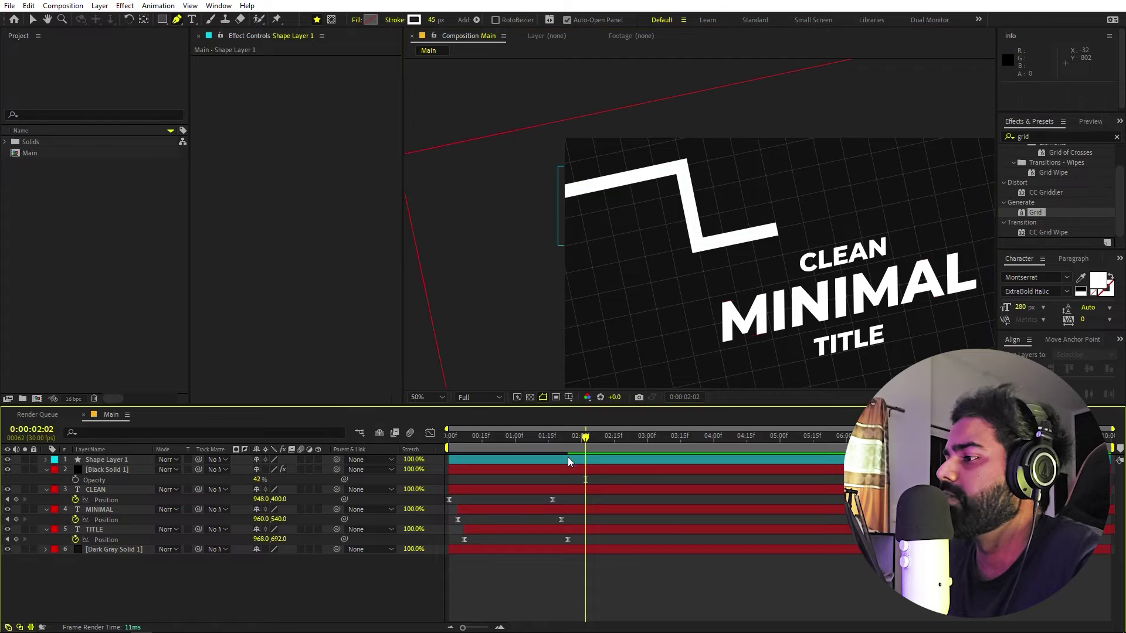
Return to the first frame and add Trim Paths to the zigzag shape layer.
{"action": "left_click_drag", "start_coordinate": [569, 440], "coordinate": [448, 441]}
{"action": "left_click", "coordinate": [467, 460]}
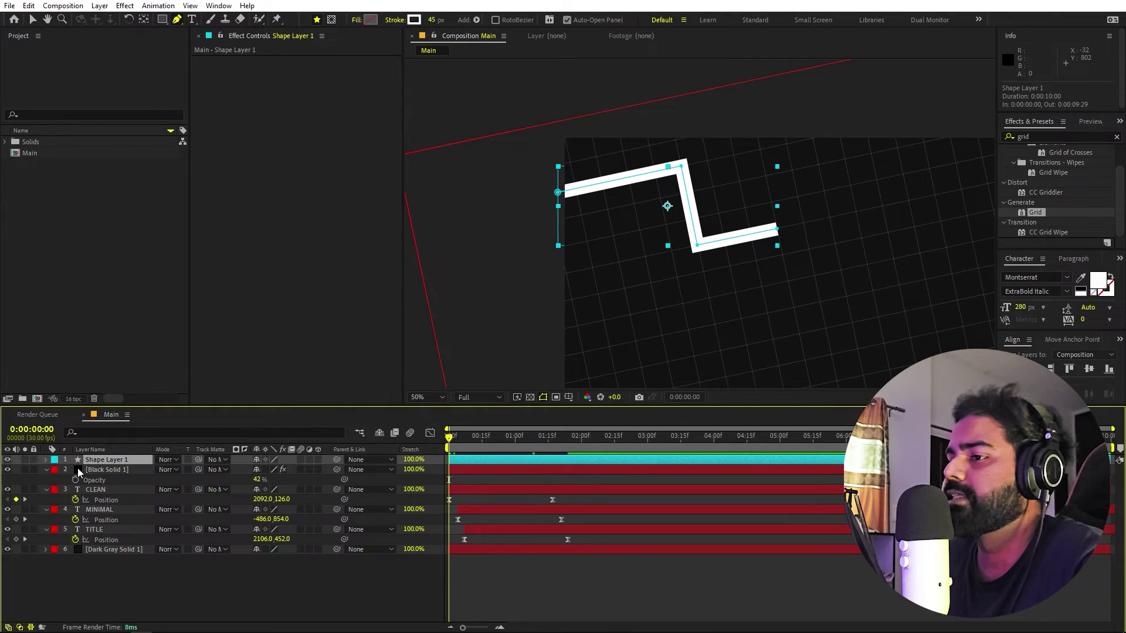
{"action": "left_click", "coordinate": [46, 461]}
{"action": "left_click", "coordinate": [324, 470]}
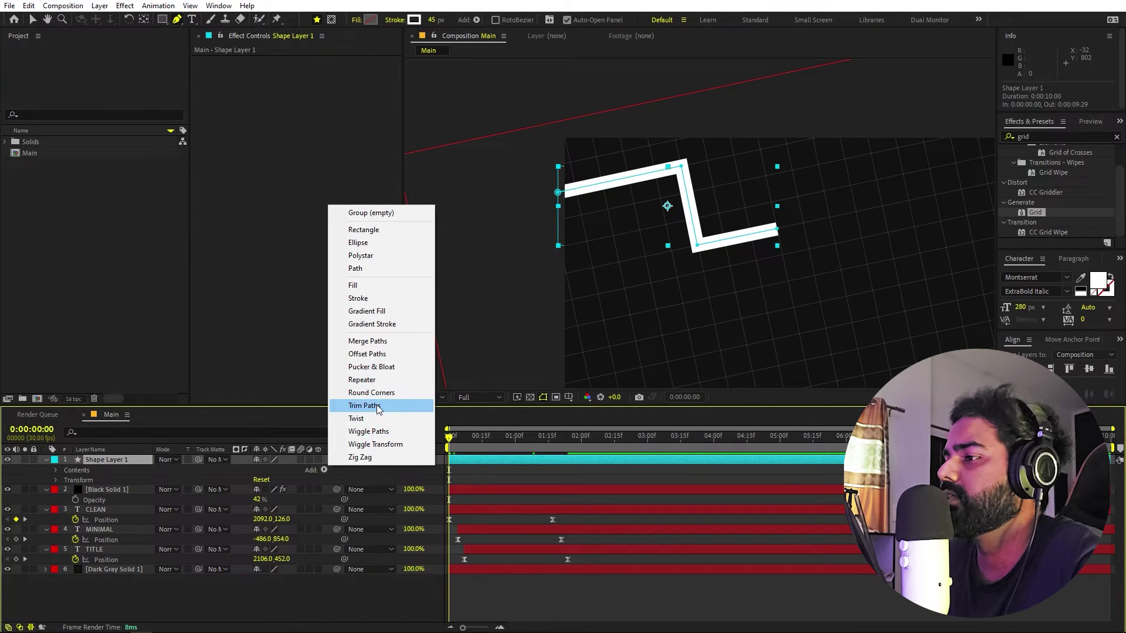
{"action": "left_click", "coordinate": [372, 406]}
{"action": "left_click", "coordinate": [65, 490]}
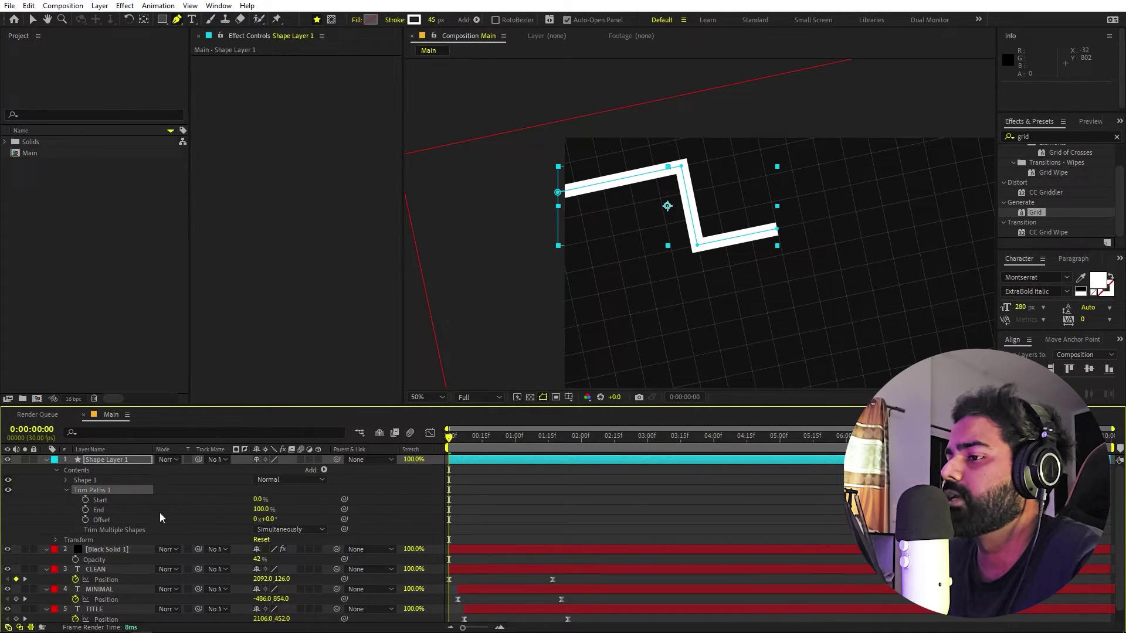
Keyframe the Trim Paths Start and End from 0% at the first frame to 100% at 0:00:01:11.
{"action": "left_click_drag", "start_coordinate": [262, 509], "coordinate": [33, 522]}
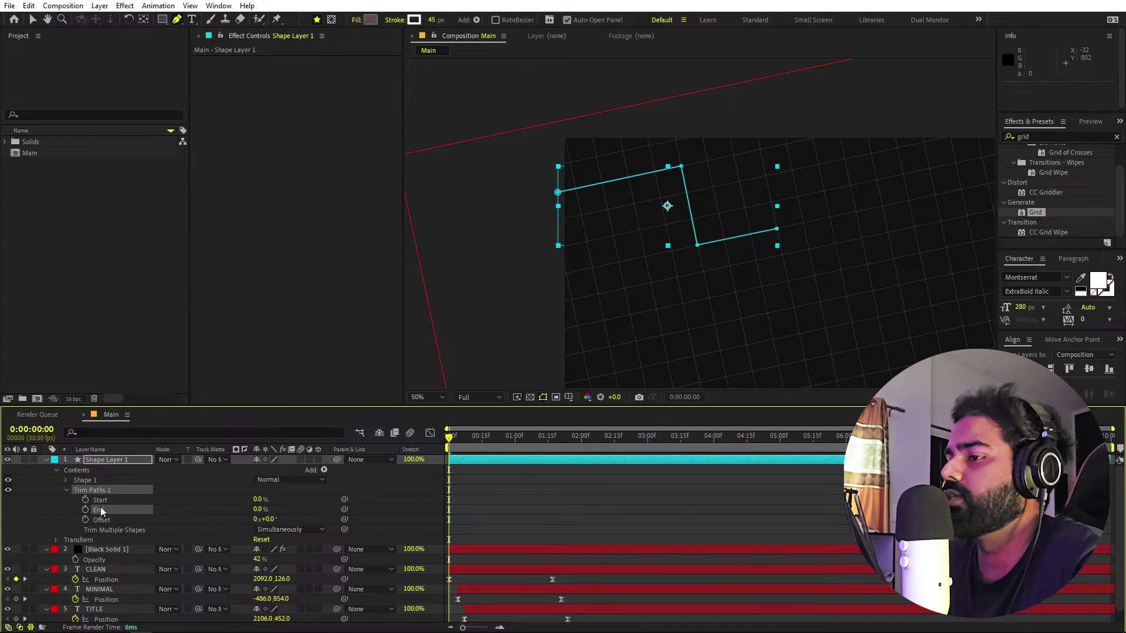
{"action": "left_click", "coordinate": [86, 500]}
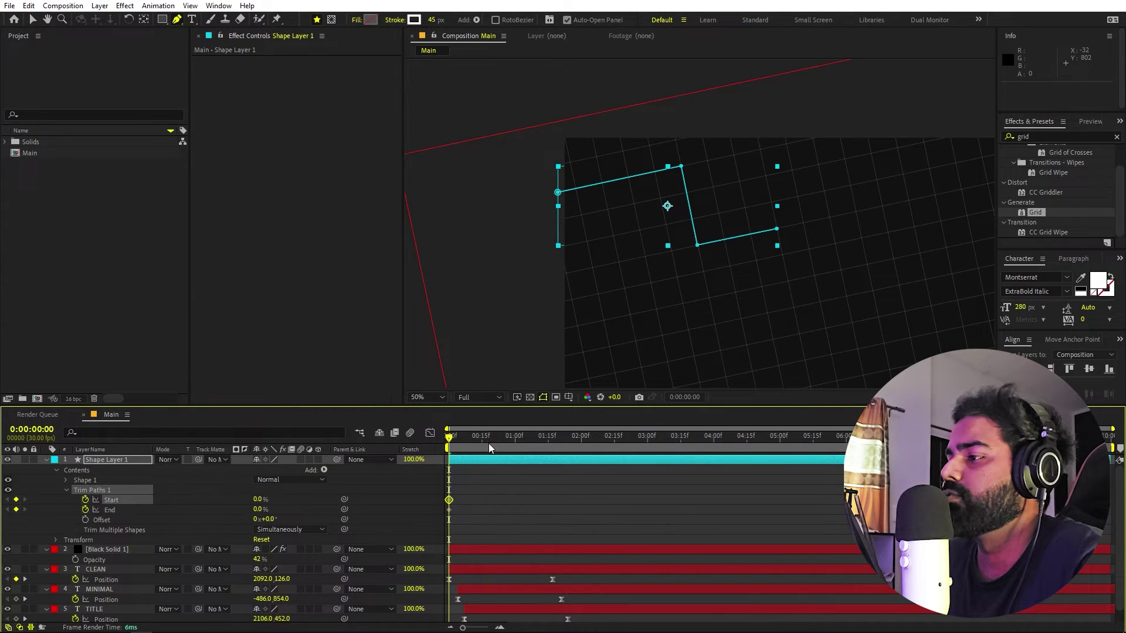
{"action": "left_click_drag", "start_coordinate": [488, 443], "coordinate": [539, 445]}
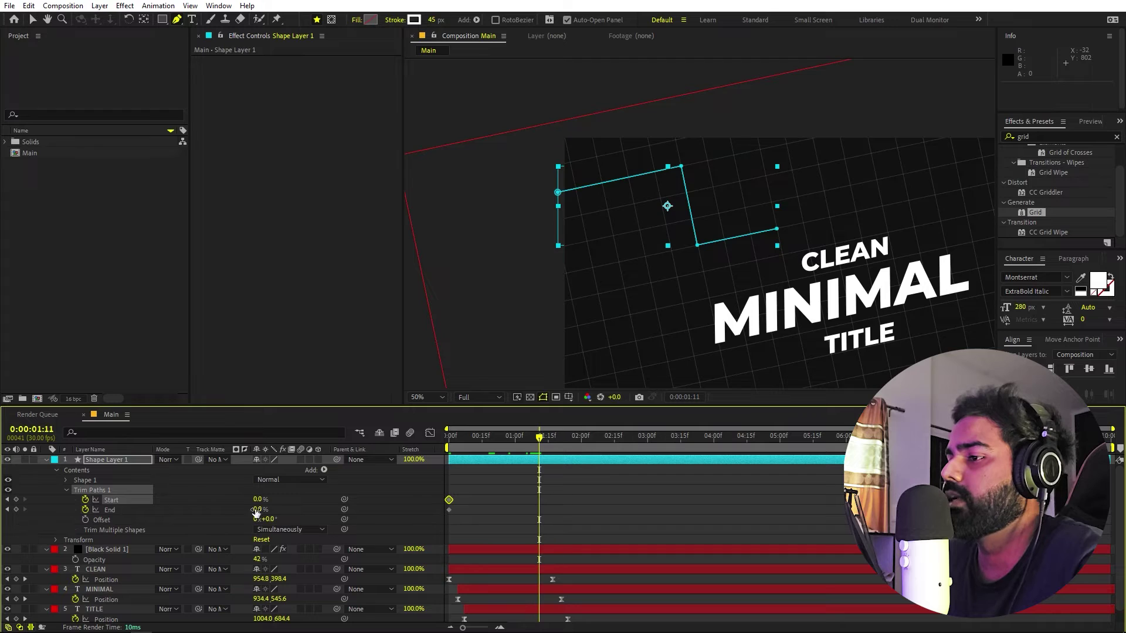
{"action": "mouse_move", "coordinate": [262, 512]}
{"action": "left_mouse_down"}
{"action": "mouse_move", "coordinate": [293, 510]}
{"action": "mouse_move", "coordinate": [259, 499]}
{"action": "mouse_move", "coordinate": [527, 499]}
{"action": "mouse_move", "coordinate": [441, 515]}
{"action": "left_mouse_up"}
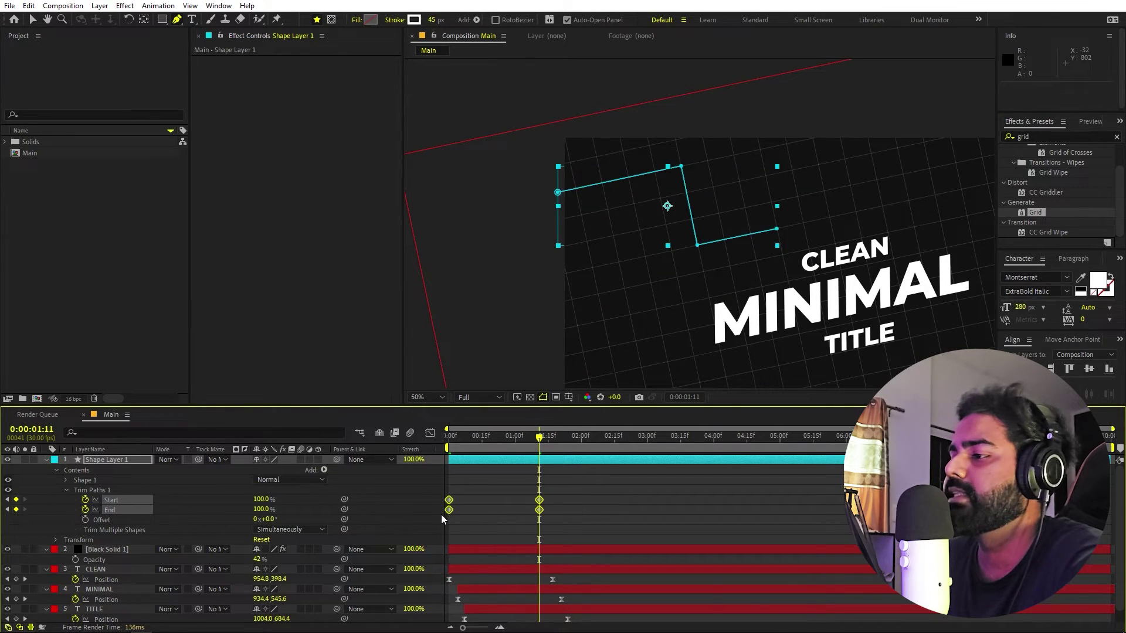
Ease the Start and End keyframes and shape their speed graph into a sharp early peak with a long slowdown.
{"action": "left_click", "coordinate": [430, 433]}
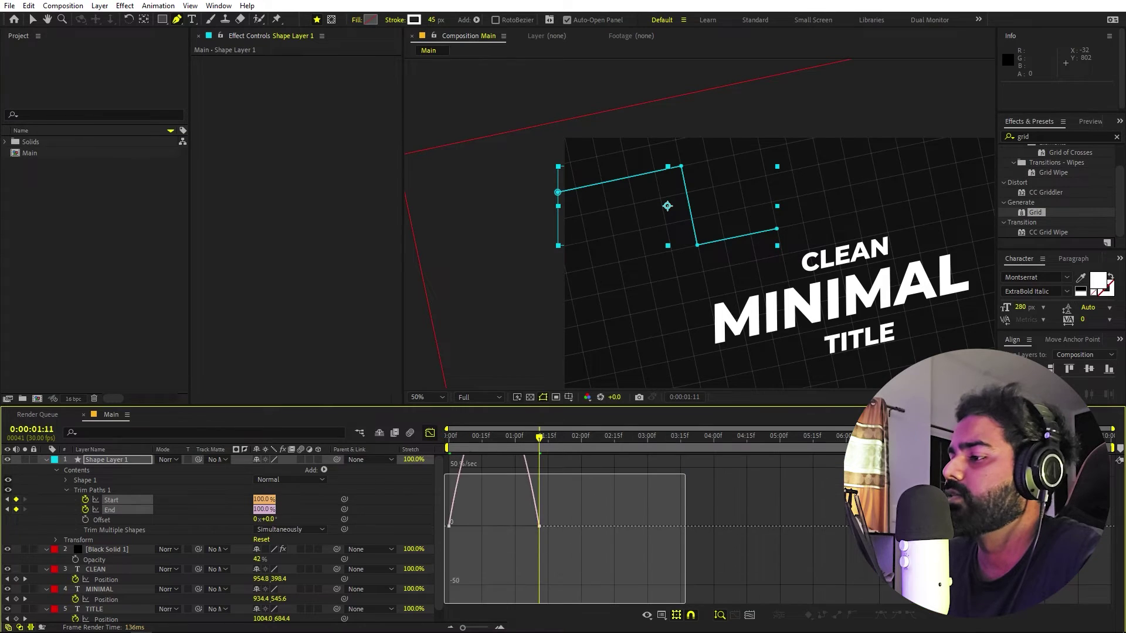
{"action": "left_click_drag", "start_coordinate": [685, 473], "coordinate": [387, 628]}
{"action": "key", "text": "v"}
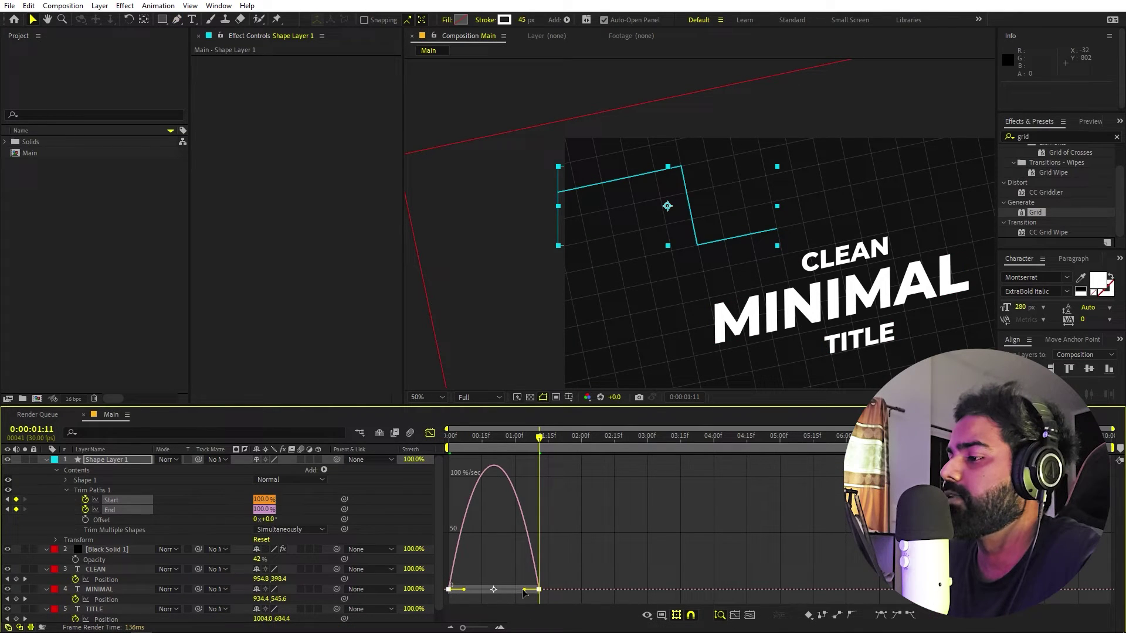
{"action": "left_click_drag", "start_coordinate": [524, 590], "coordinate": [475, 590]}
{"action": "key", "text": "Home"}
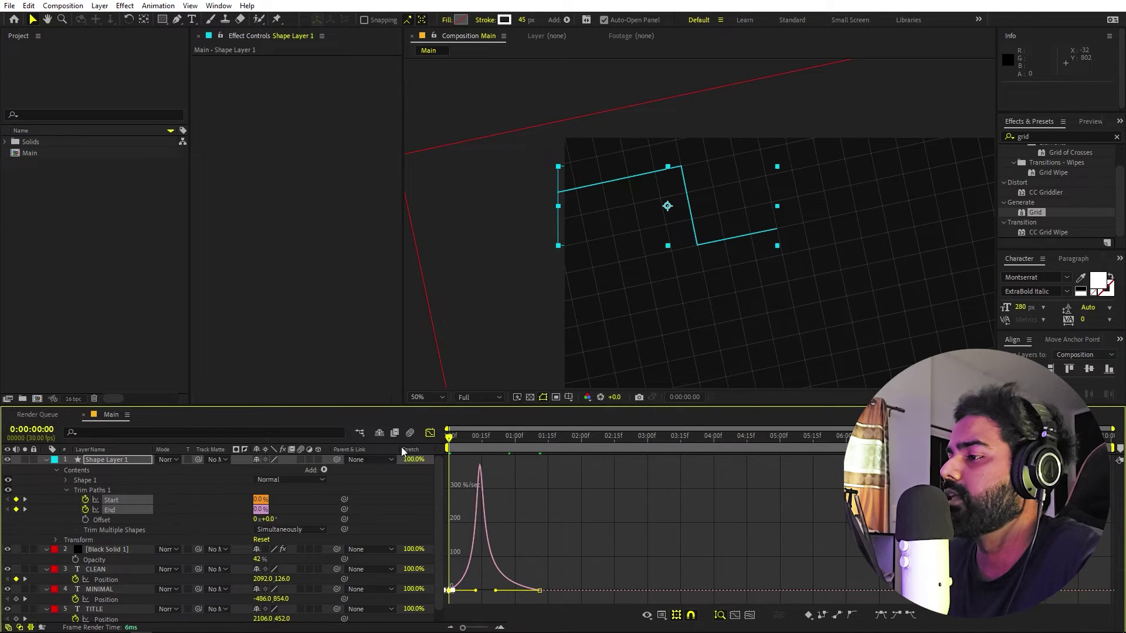
{"action": "left_click", "coordinate": [430, 433]}
Delay the Trim Paths Start keyframes to begin about 18 frames after the End keyframes, previewing the line animation.
{"action": "left_click_drag", "start_coordinate": [607, 482], "coordinate": [511, 505]}
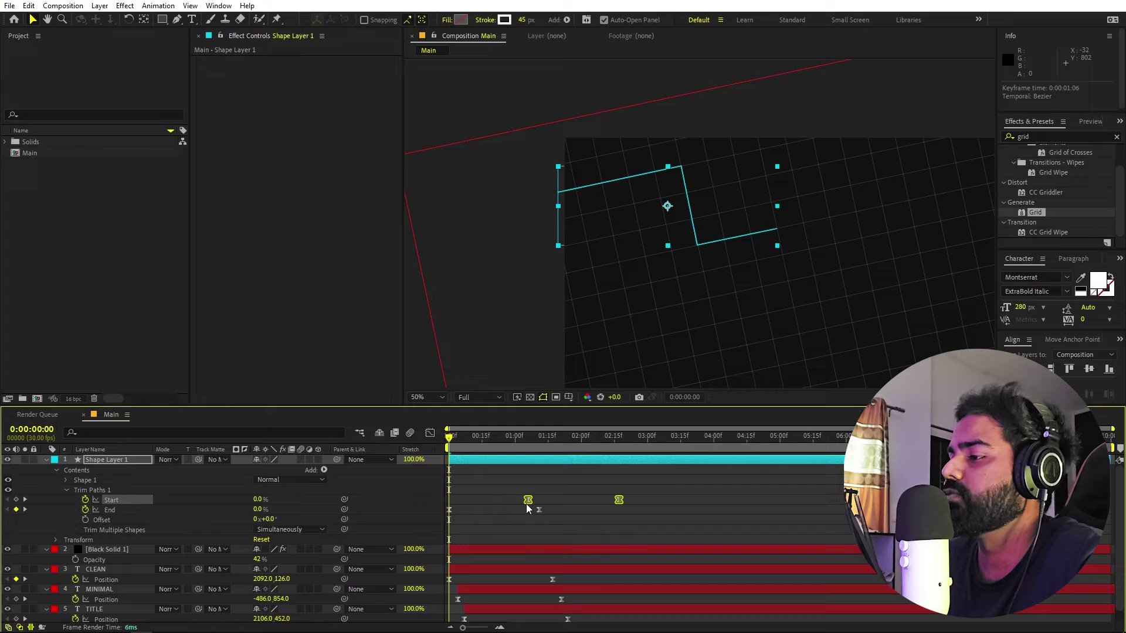
{"action": "key", "text": "space"}
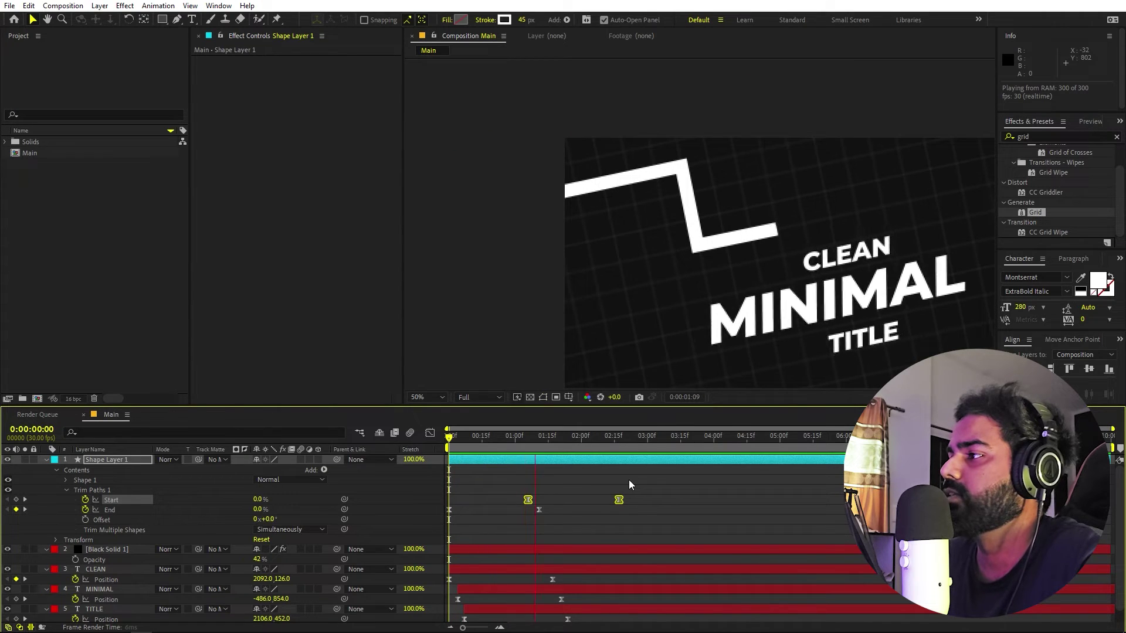
{"action": "left_click", "coordinate": [586, 444]}
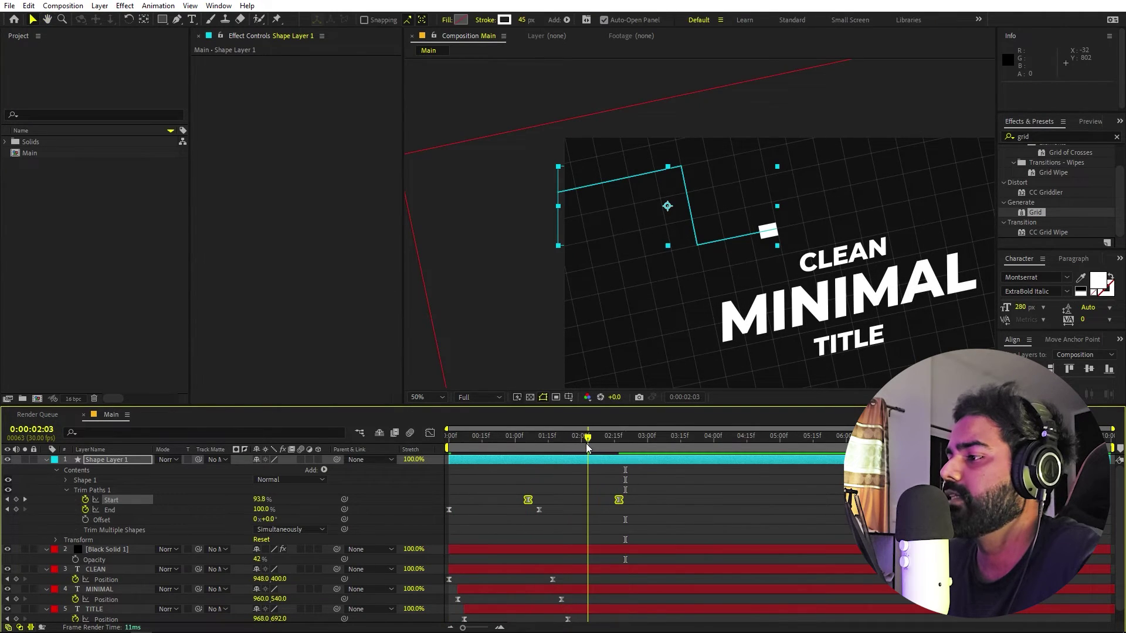
{"action": "left_click_drag", "start_coordinate": [587, 444], "coordinate": [585, 444]}
{"action": "left_click_drag", "start_coordinate": [649, 504], "coordinate": [488, 502]}
{"action": "key", "text": "space"}
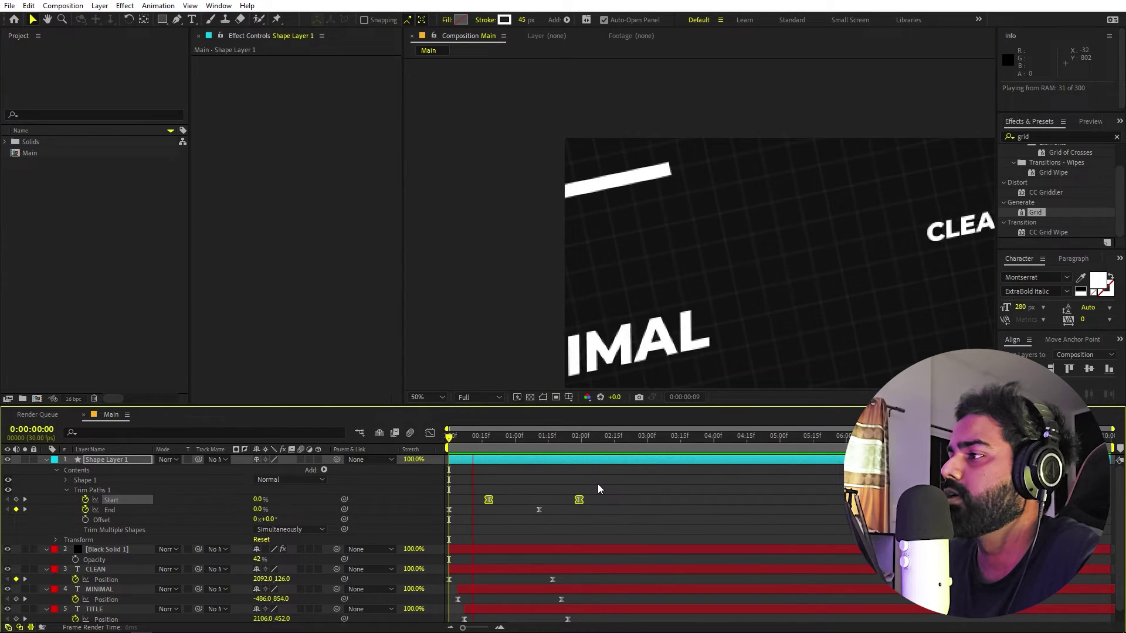
{"action": "left_click", "coordinate": [600, 458]}
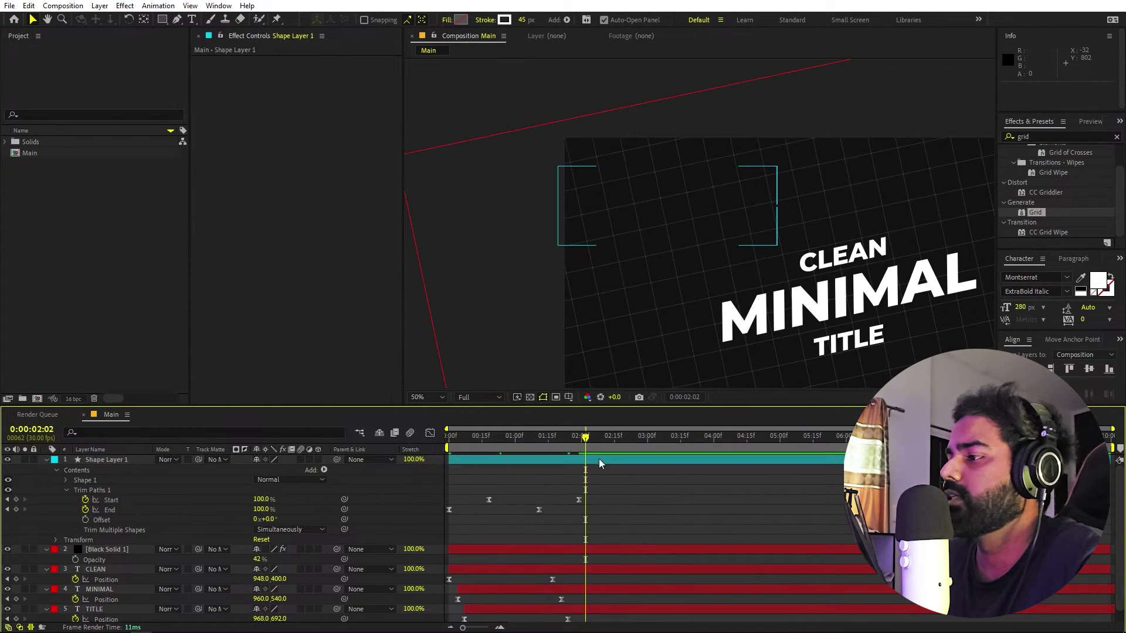
Go to 0:00:00:24, collapse the zigzag shape layer's properties and duplicate the layer.
{"action": "left_click_drag", "start_coordinate": [584, 447], "coordinate": [502, 449]}
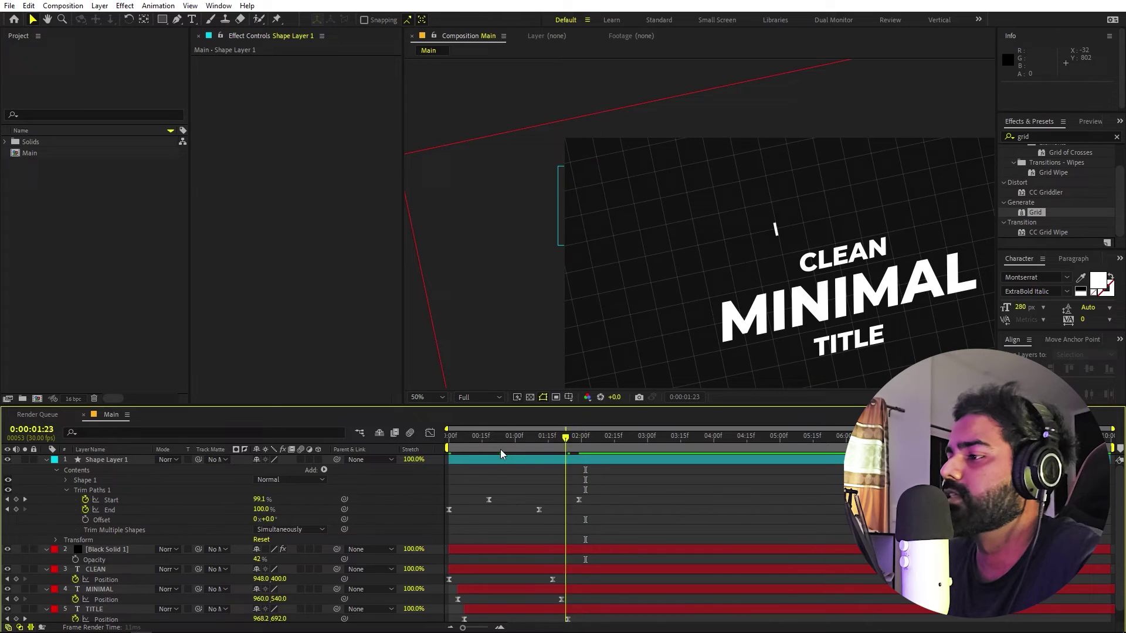
{"action": "left_click", "coordinate": [47, 460]}
{"action": "left_click", "coordinate": [554, 463]}
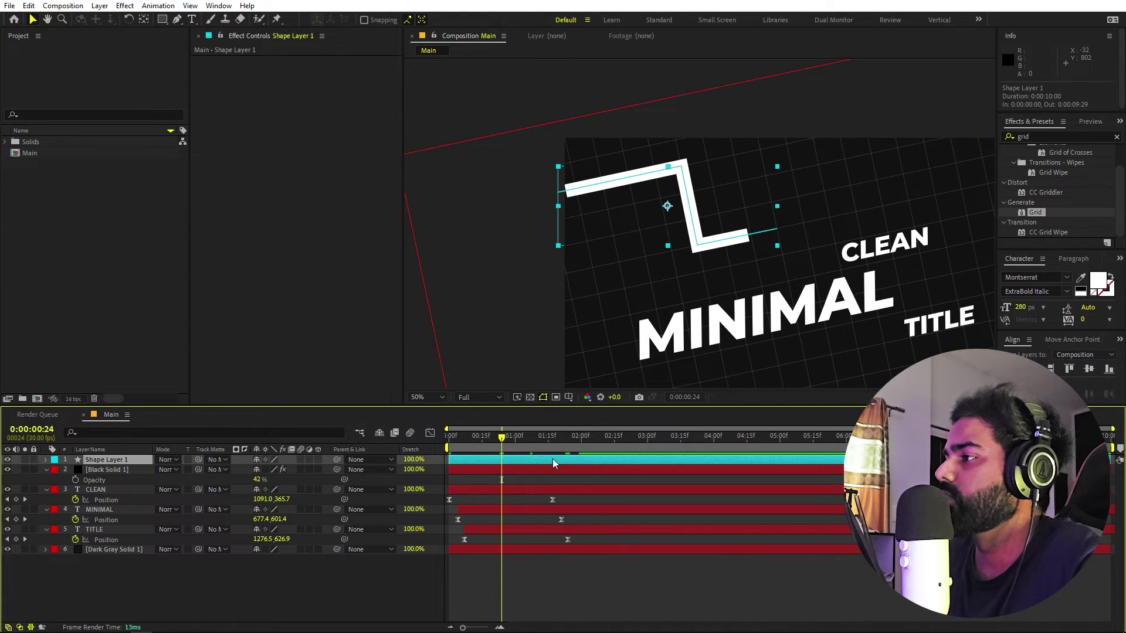
{"action": "left_click", "coordinate": [427, 397]}
{"action": "left_click", "coordinate": [437, 422]}
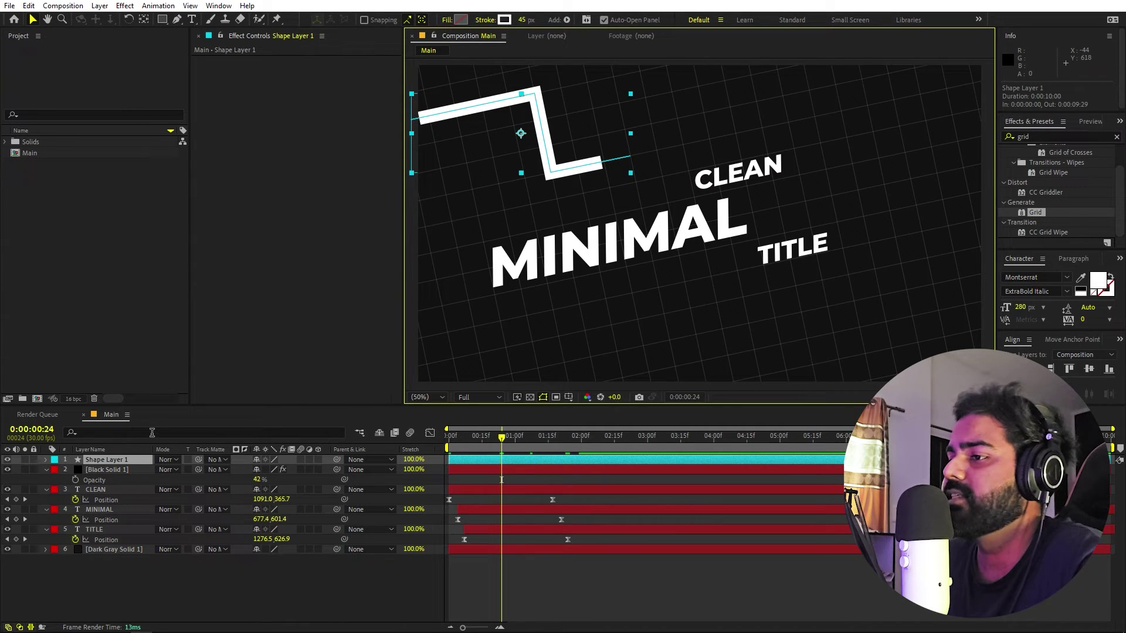
{"action": "key", "text": "ctrl+d"}
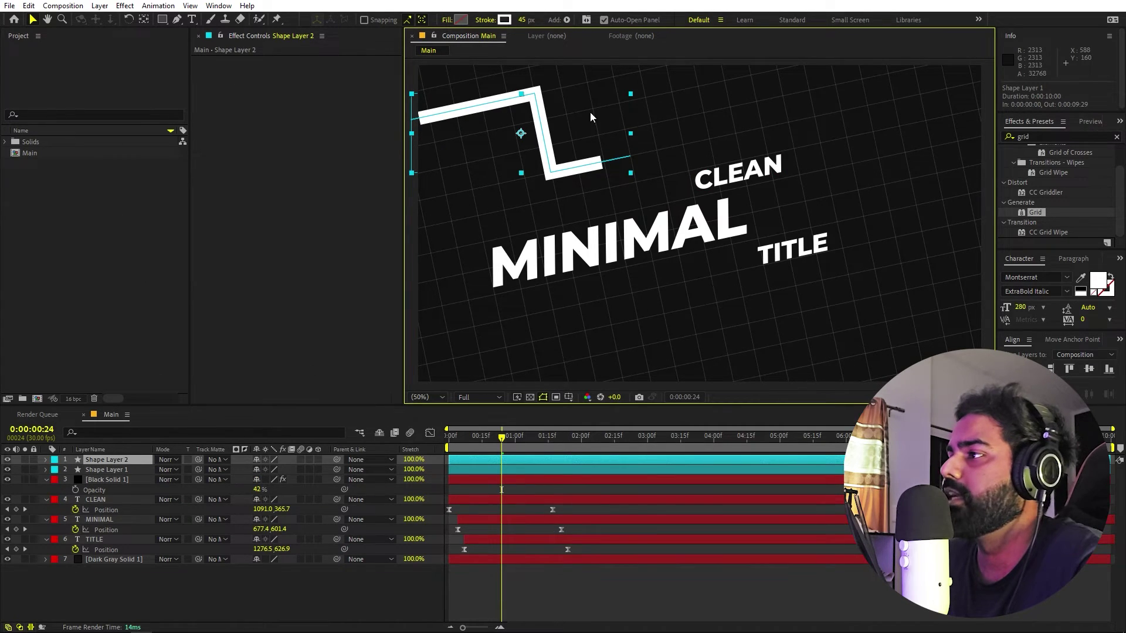
Move the duplicate's first path point just outside the frame's lower-left edge and its second point inward along the slanted grid.
{"action": "left_click", "coordinate": [176, 20]}
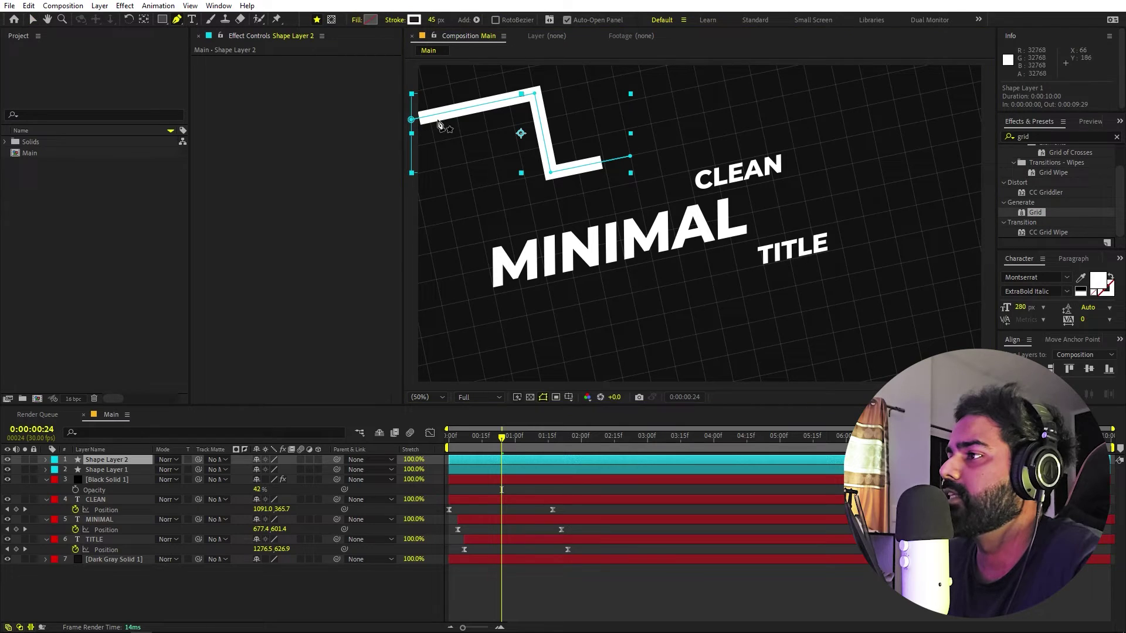
{"action": "mouse_move", "coordinate": [414, 121]}
{"action": "left_mouse_down"}
{"action": "mouse_move", "coordinate": [469, 378]}
{"action": "mouse_move", "coordinate": [428, 364]}
{"action": "mouse_move", "coordinate": [408, 374]}
{"action": "left_mouse_up"}
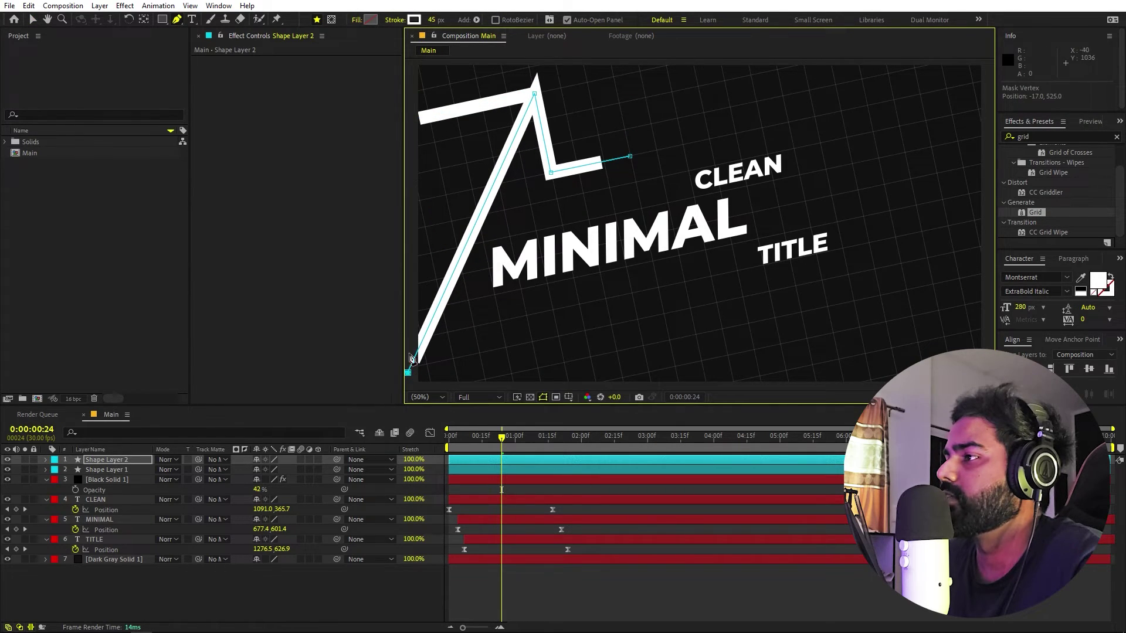
{"action": "left_click_drag", "start_coordinate": [540, 186], "coordinate": [811, 210]}
{"action": "scroll", "coordinate": [507, 347], "scroll_direction": "up", "scroll_amount": 2}
{"action": "left_click_drag", "start_coordinate": [443, 347], "coordinate": [882, 15]}
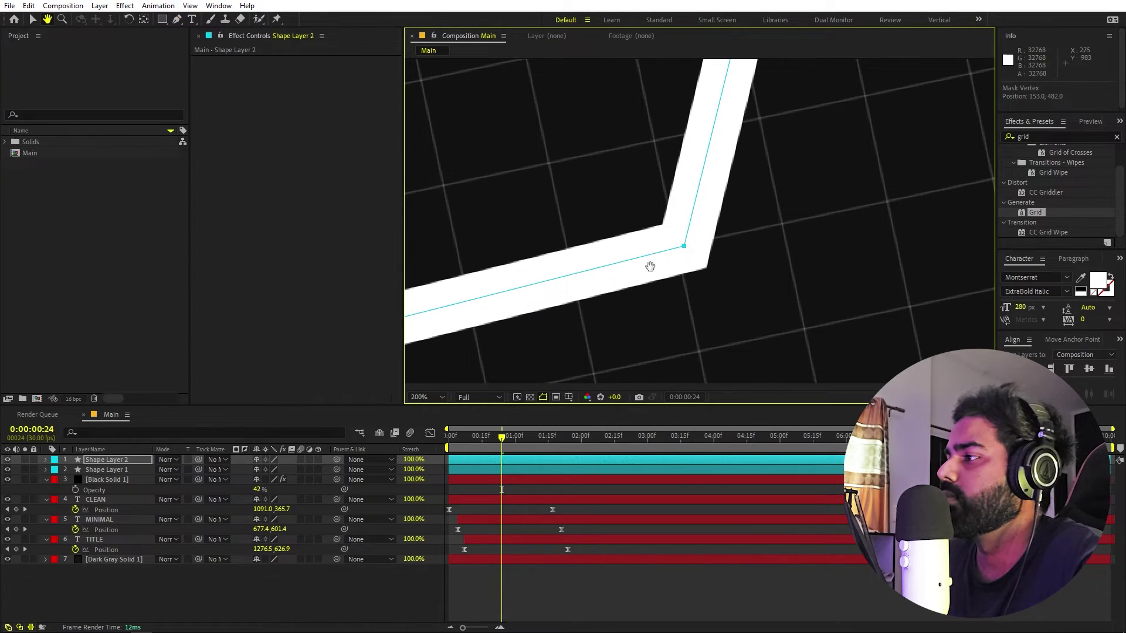
{"action": "left_click_drag", "start_coordinate": [685, 247], "coordinate": [673, 249]}
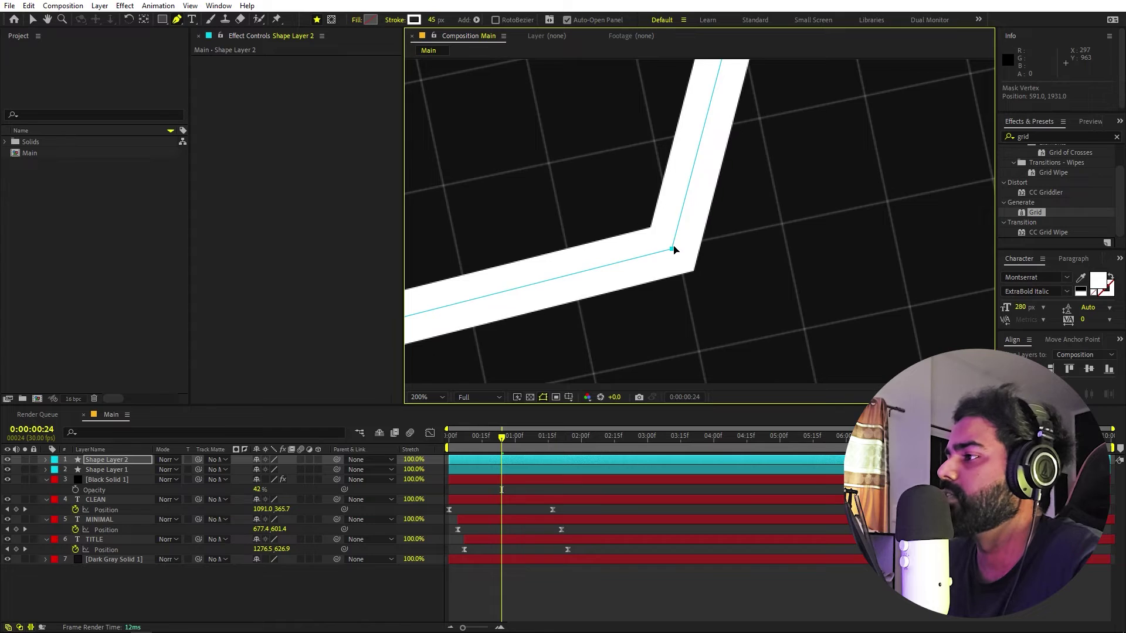
Move the duplicate path's third point to about 319, 1056, just below its second point and aligned with the grid.
{"action": "scroll", "coordinate": [673, 251], "scroll_direction": "down", "scroll_amount": 8}
{"action": "scroll", "coordinate": [726, 159], "scroll_direction": "up", "scroll_amount": 1}
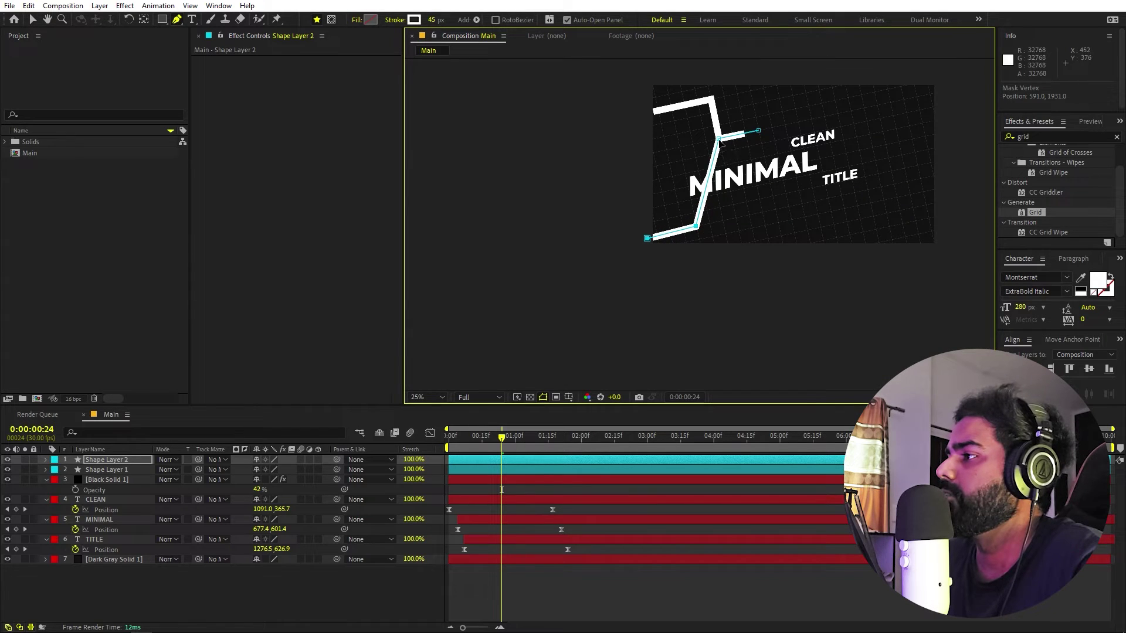
{"action": "mouse_move", "coordinate": [722, 137]}
{"action": "left_mouse_down"}
{"action": "mouse_move", "coordinate": [725, 257]}
{"action": "mouse_move", "coordinate": [732, 236]}
{"action": "left_mouse_up"}
{"action": "scroll", "coordinate": [732, 236], "scroll_direction": "up", "scroll_amount": 4}
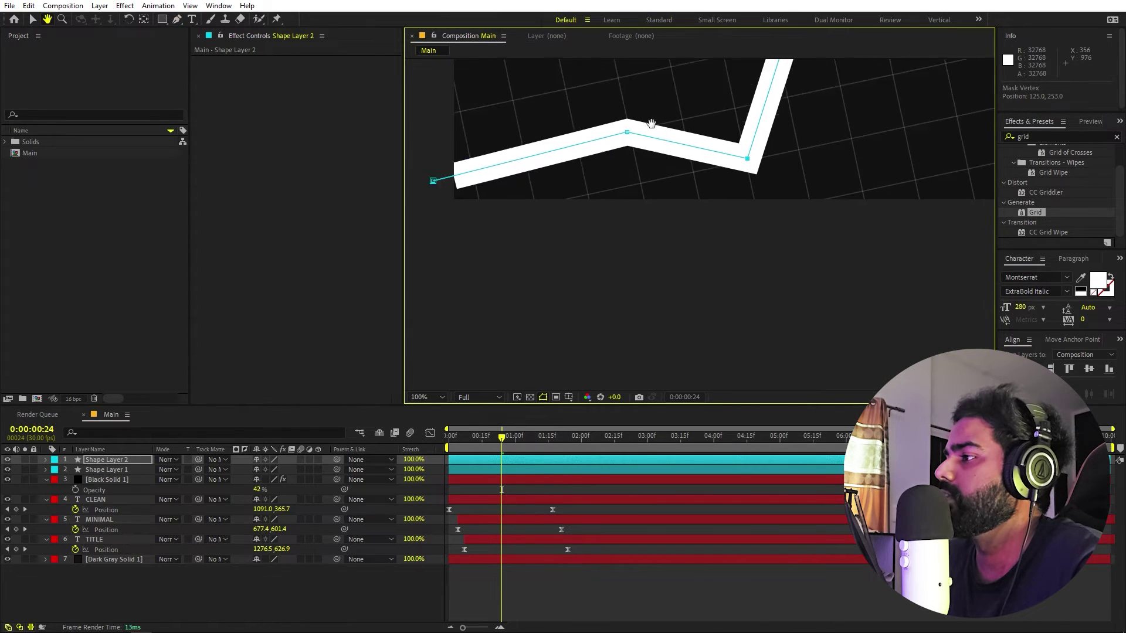
{"action": "left_click_drag", "start_coordinate": [735, 141], "coordinate": [628, 169]}
{"action": "scroll", "coordinate": [629, 169], "scroll_direction": "down", "scroll_amount": 4}
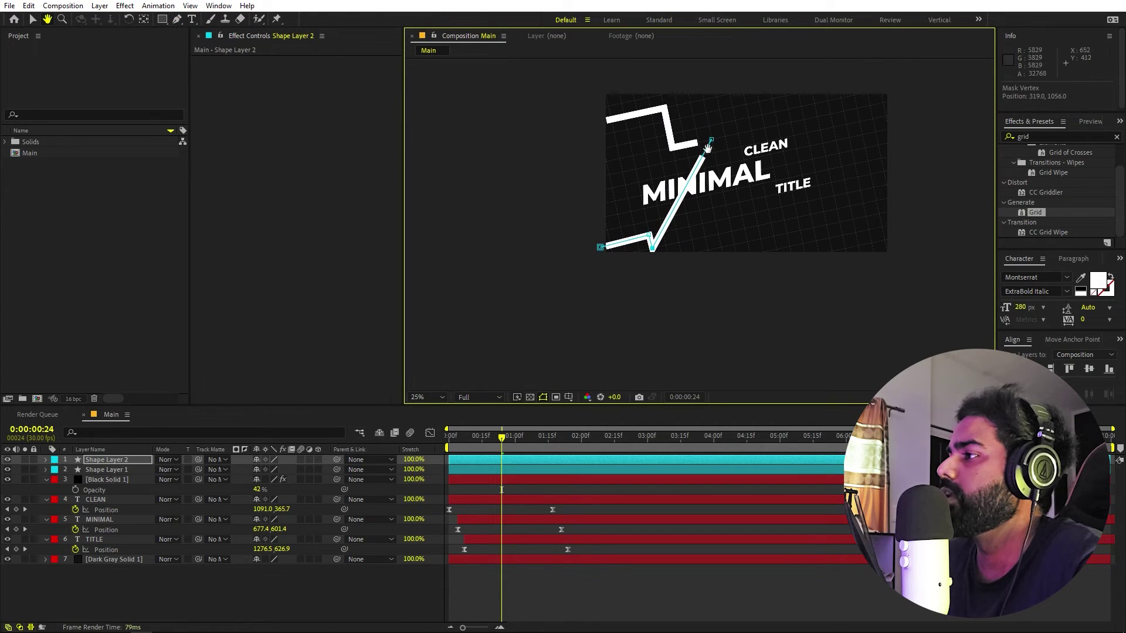
Bring the duplicate path's end point down near the frame's lower edge so its last segment follows the slanted grid.
{"action": "mouse_move", "coordinate": [715, 228]}
{"action": "left_mouse_down"}
{"action": "mouse_move", "coordinate": [732, 205]}
{"action": "mouse_move", "coordinate": [669, 223]}
{"action": "left_mouse_up"}
{"action": "scroll", "coordinate": [717, 236], "scroll_direction": "up", "scroll_amount": 2}
{"action": "scroll", "coordinate": [733, 205], "scroll_direction": "up", "scroll_amount": 1}
{"action": "key", "text": "space"}
{"action": "left_click_drag", "start_coordinate": [481, 198], "coordinate": [529, 210]}
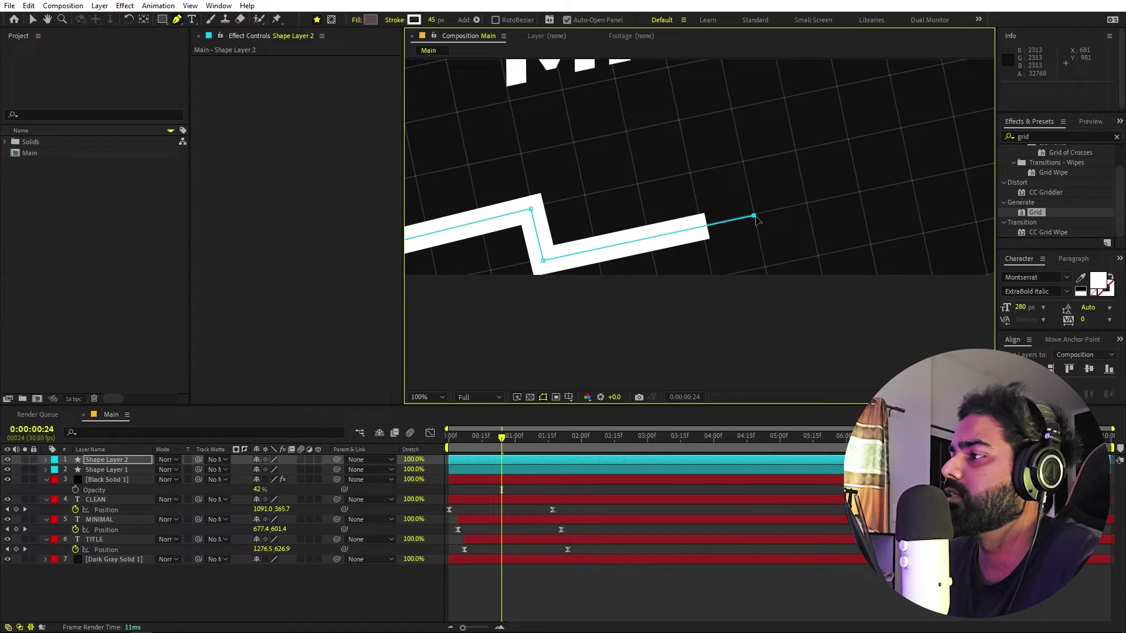
Extend the lower-left zigzag path with two more points, one segment going up and one going right along the grid.
{"action": "left_click", "coordinate": [731, 110]}
{"action": "left_click_drag", "start_coordinate": [828, 115], "coordinate": [694, 208]}
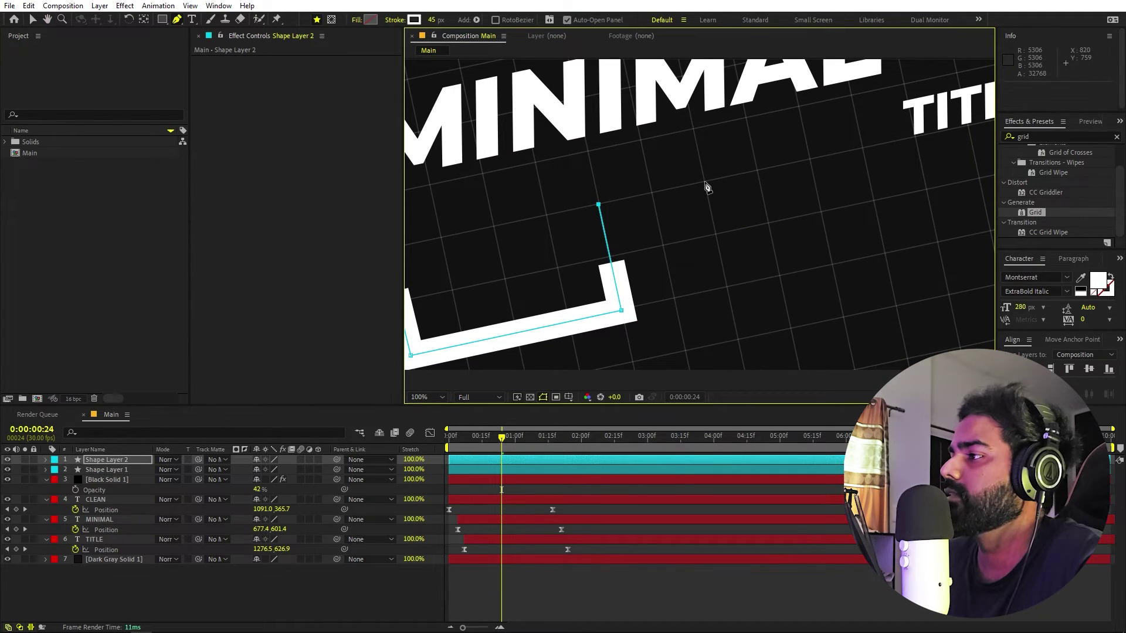
{"action": "left_click", "coordinate": [705, 183]}
{"action": "scroll", "coordinate": [706, 184], "scroll_direction": "down", "scroll_amount": 4}
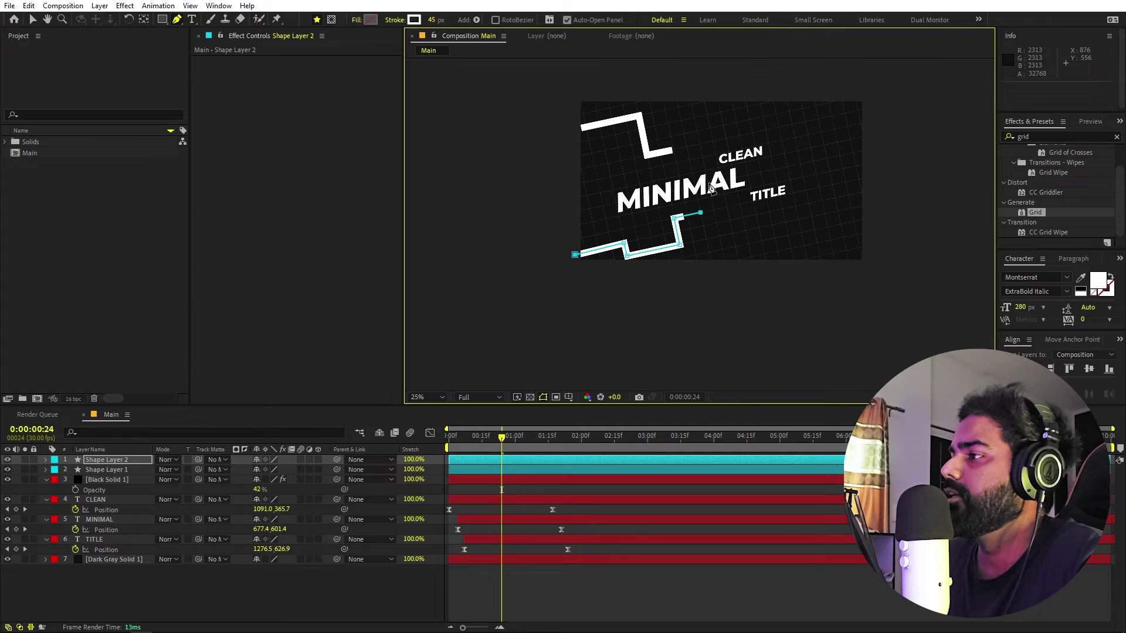
Duplicate the lower-left zigzag layer and move the copy across to the frame's lower-right area.
{"action": "left_click", "coordinate": [481, 460]}
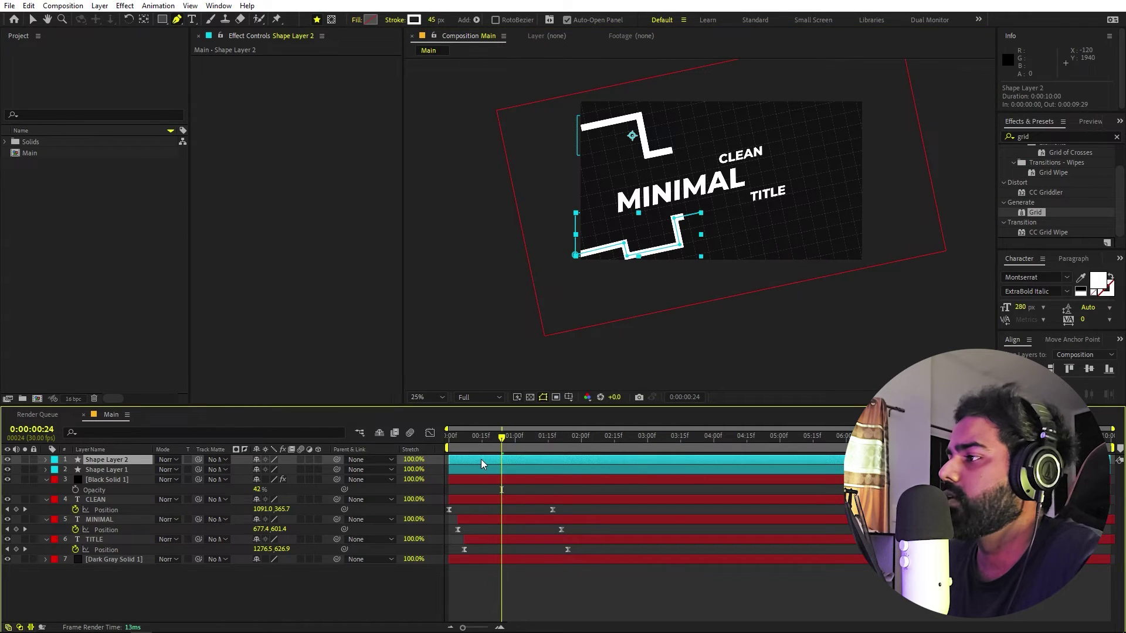
{"action": "key", "text": "ctrl+d"}
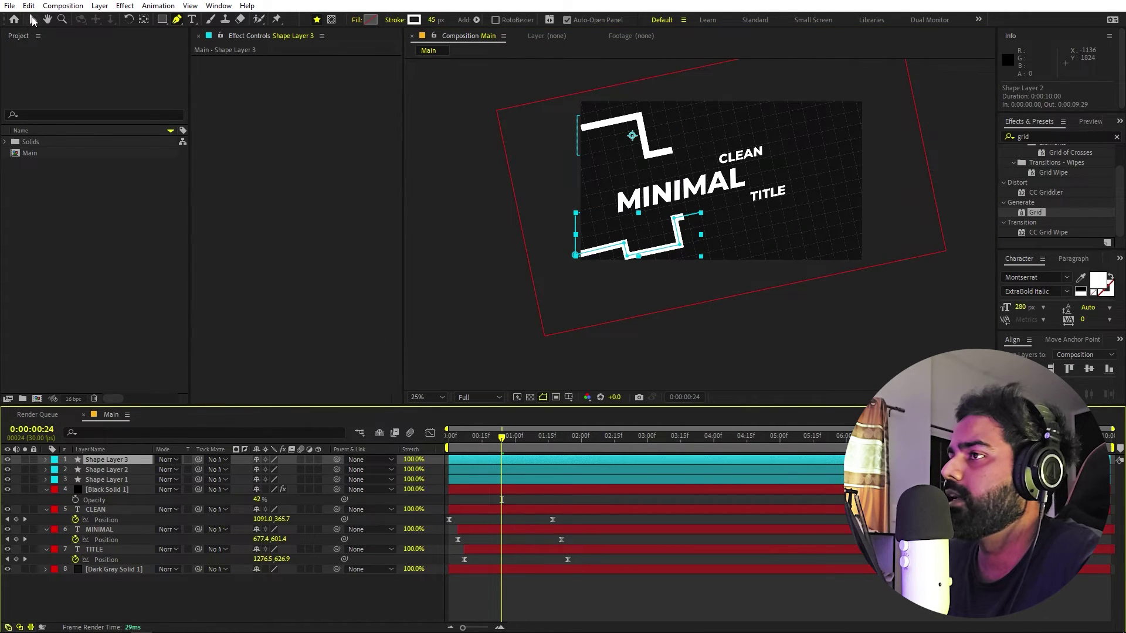
{"action": "left_click", "coordinate": [32, 19]}
{"action": "left_click_drag", "start_coordinate": [643, 236], "coordinate": [814, 239]}
{"action": "scroll", "coordinate": [815, 239], "scroll_direction": "up", "scroll_amount": 2}
{"action": "left_click_drag", "start_coordinate": [902, 234], "coordinate": [727, 180]}
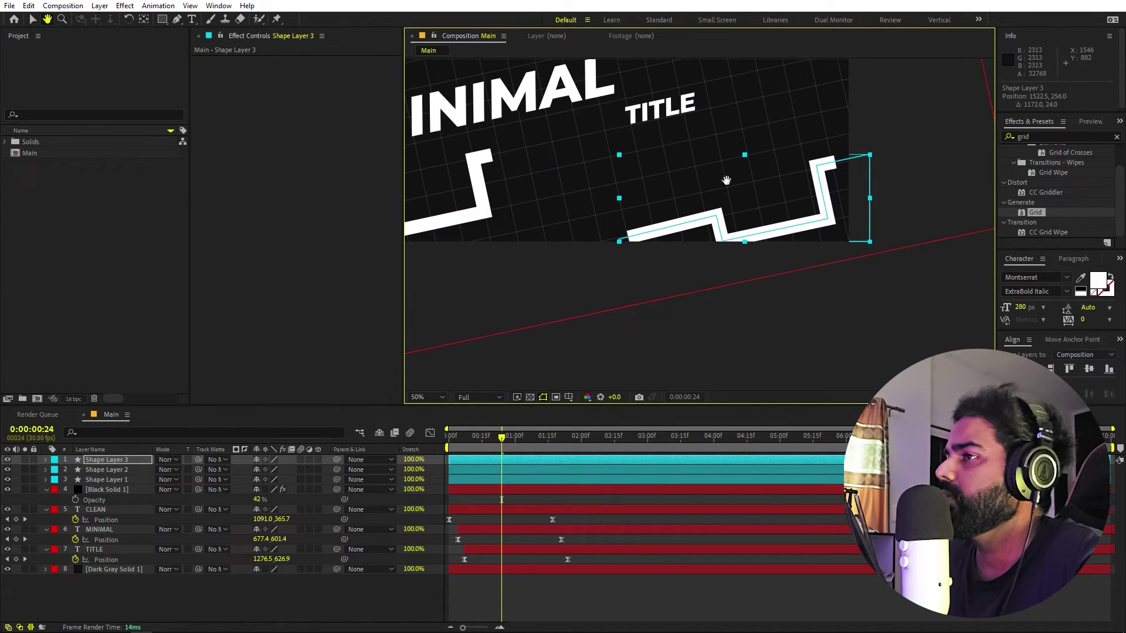
On the lower-right copy, move the start point to about 1367, 1101 and the first corner to 1308, 842, then delete the next corner.
{"action": "key", "text": "g"}
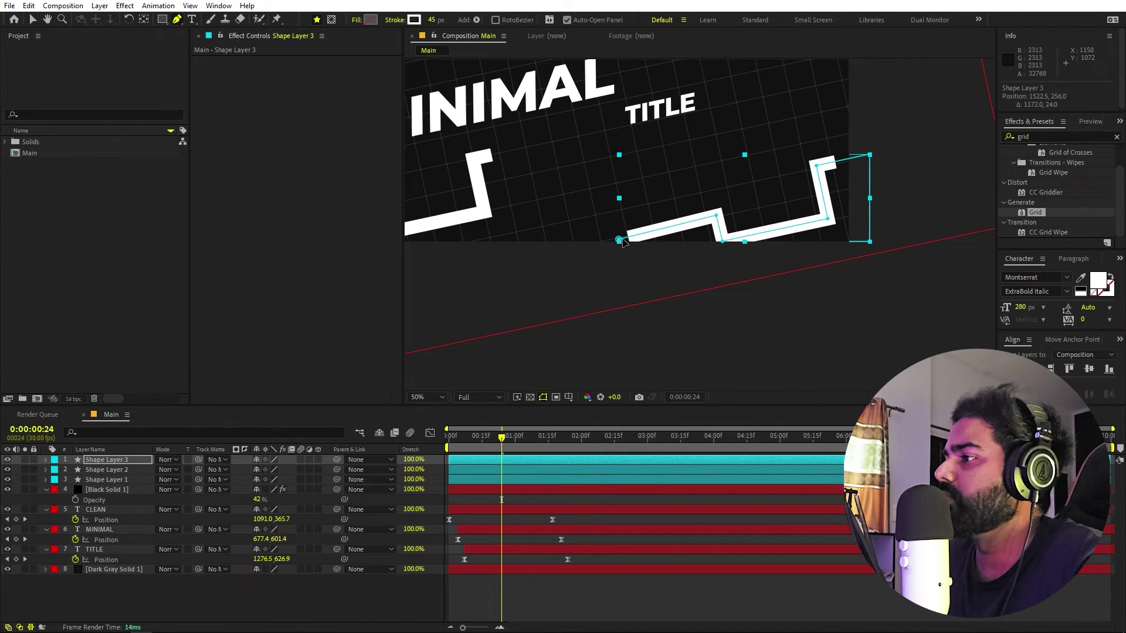
{"action": "left_click_drag", "start_coordinate": [620, 239], "coordinate": [690, 270]}
{"action": "scroll", "coordinate": [699, 231], "scroll_direction": "up", "scroll_amount": 2}
{"action": "scroll", "coordinate": [700, 230], "scroll_direction": "down", "scroll_amount": 1}
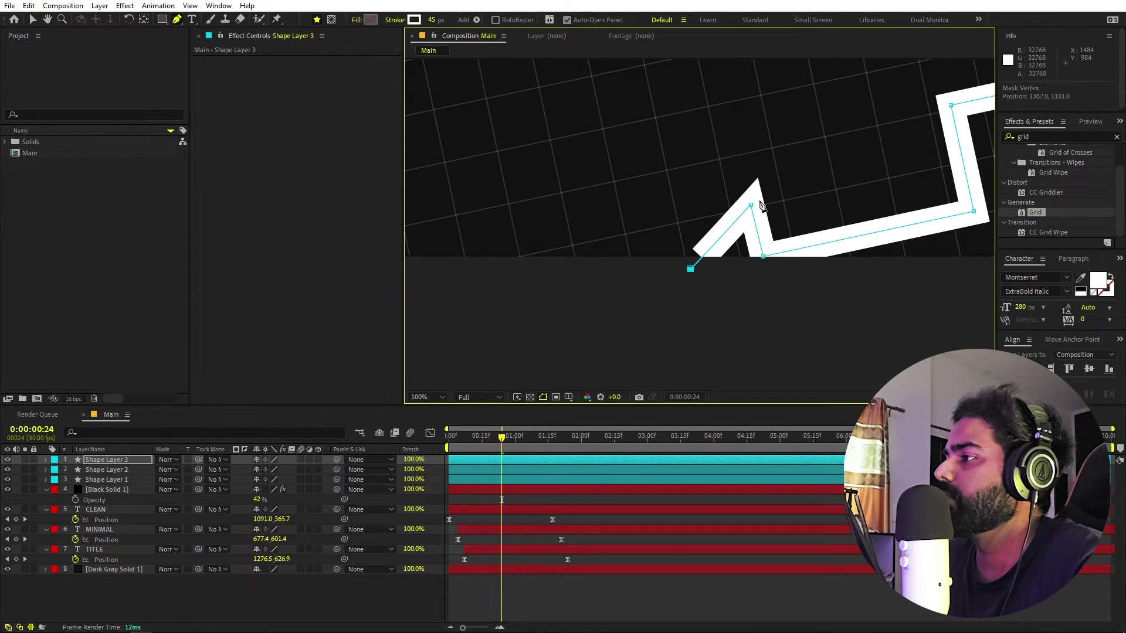
{"action": "left_click_drag", "start_coordinate": [751, 206], "coordinate": [658, 118]}
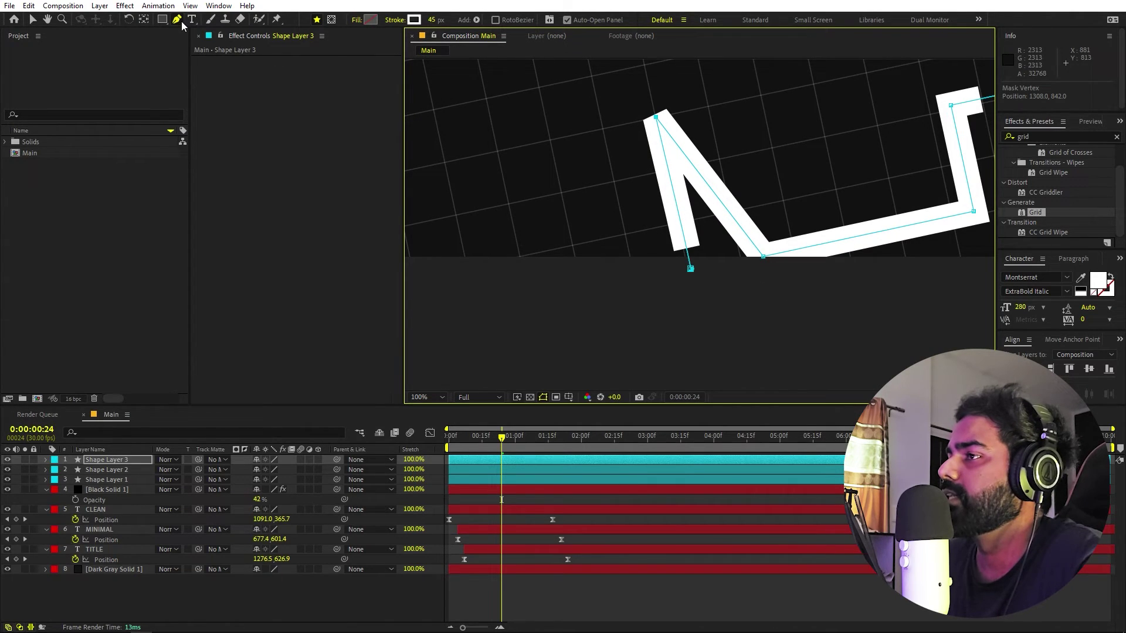
{"action": "left_click", "coordinate": [764, 258]}
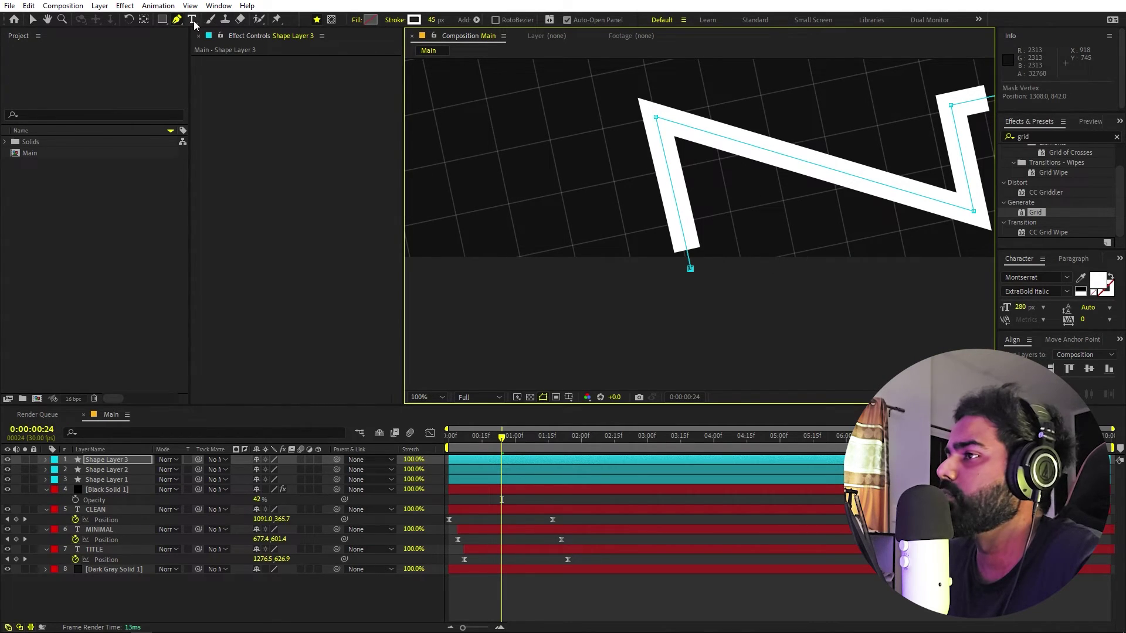
Move the next two corners of the lower-right zigzag to about 1490, 805 and 1449, 623, following the grid.
{"action": "mouse_move", "coordinate": [974, 211]}
{"action": "left_mouse_down"}
{"action": "mouse_move", "coordinate": [754, 103]}
{"action": "mouse_move", "coordinate": [762, 99]}
{"action": "left_mouse_up"}
{"action": "scroll", "coordinate": [845, 176], "scroll_direction": "up", "scroll_amount": 5}
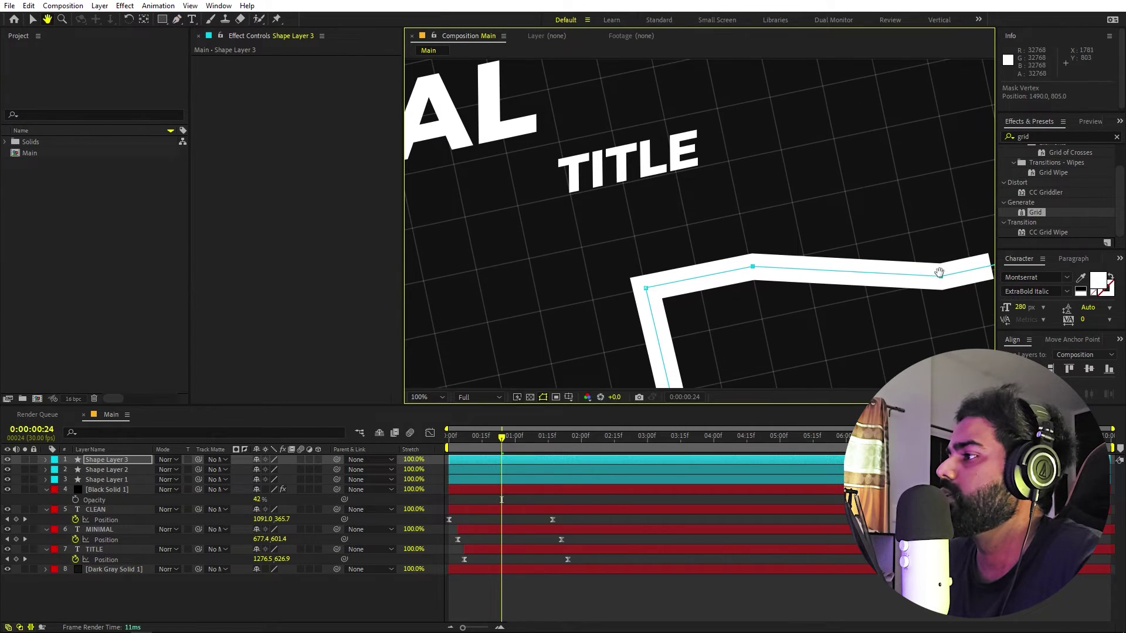
{"action": "mouse_move", "coordinate": [940, 276]}
{"action": "left_mouse_down"}
{"action": "mouse_move", "coordinate": [745, 194]}
{"action": "mouse_move", "coordinate": [730, 164]}
{"action": "left_mouse_up"}
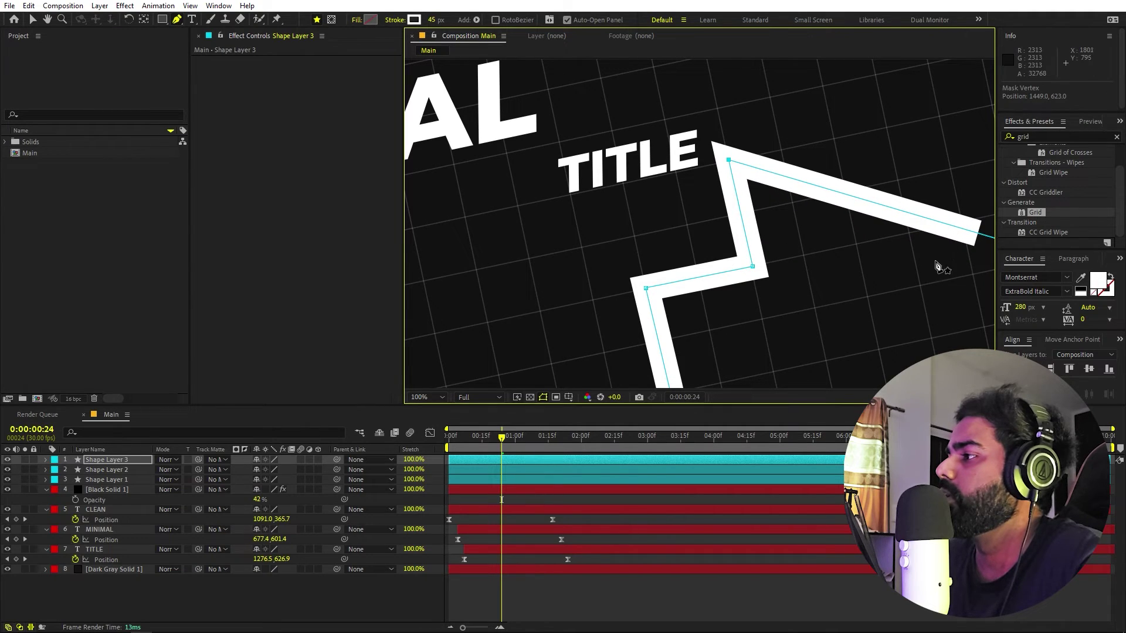
Delete the far end point of the lower-right zigzag so the path ends at its upper corner.
{"action": "left_click_drag", "start_coordinate": [936, 267], "coordinate": [774, 223]}
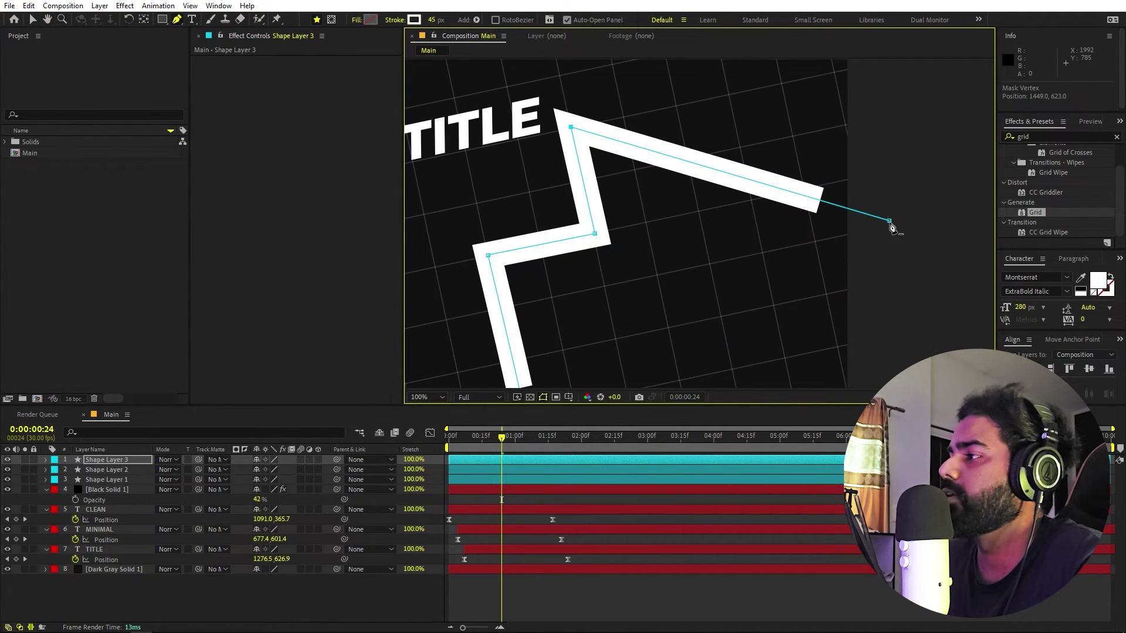
{"action": "left_click", "coordinate": [890, 222]}
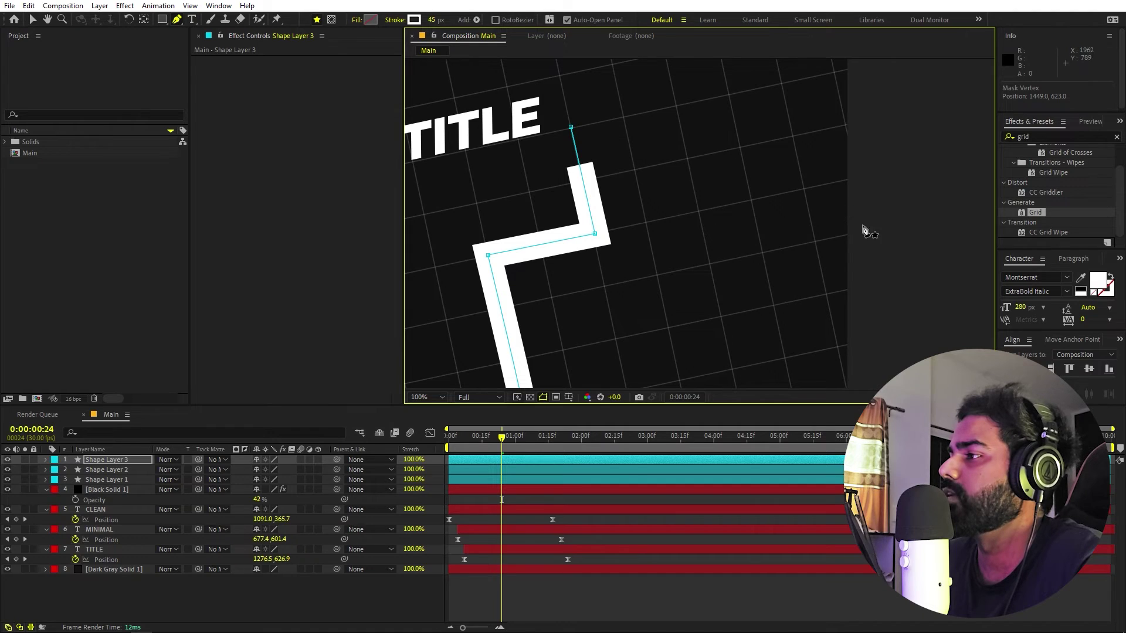
{"action": "scroll", "coordinate": [761, 241], "scroll_direction": "down", "scroll_amount": 1}
{"action": "scroll", "coordinate": [760, 247], "scroll_direction": "down", "scroll_amount": 2}
{"action": "left_click_drag", "start_coordinate": [619, 218], "coordinate": [681, 259]}
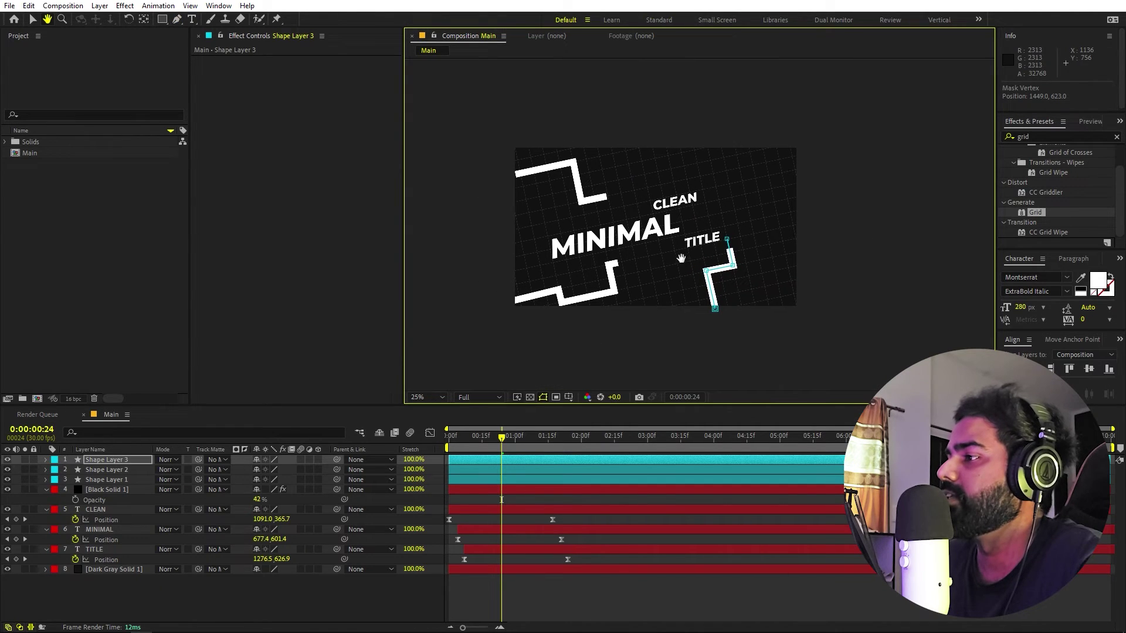
{"action": "left_click", "coordinate": [434, 397]}
{"action": "left_click", "coordinate": [444, 420]}
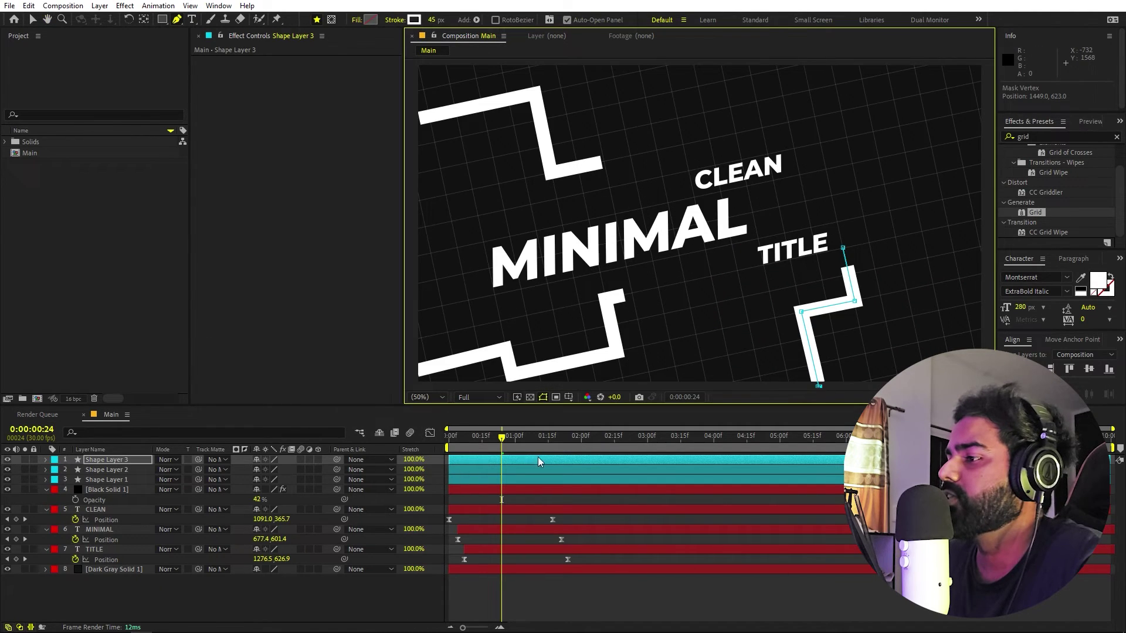
Play back the title animation with all the zigzag lines around it.
{"action": "left_click", "coordinate": [512, 460]}
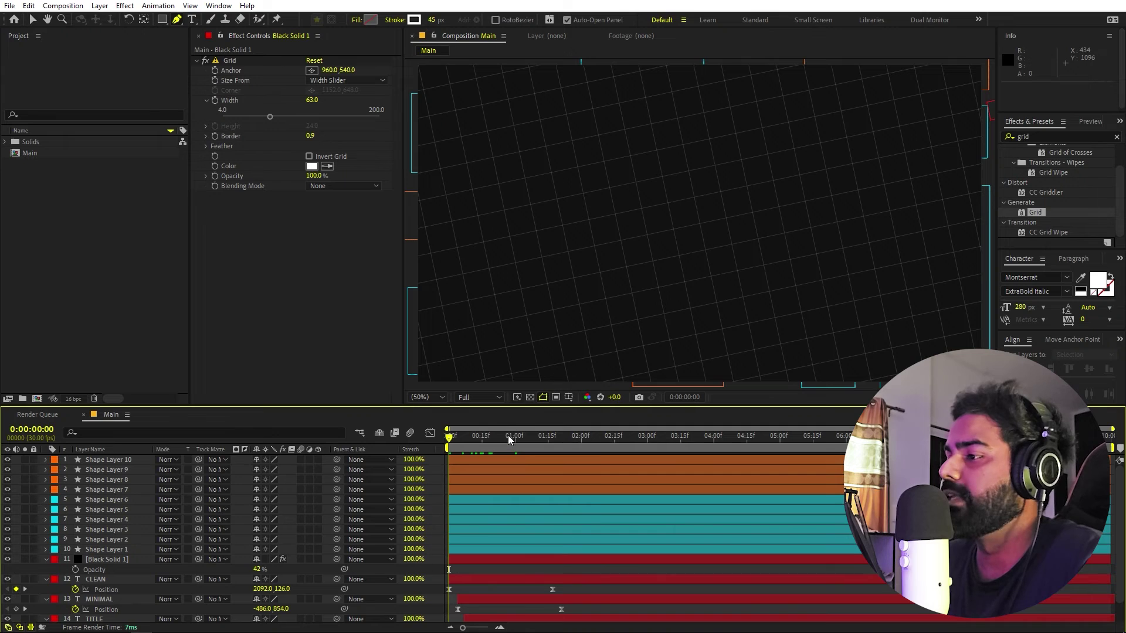
{"action": "key", "text": "space"}
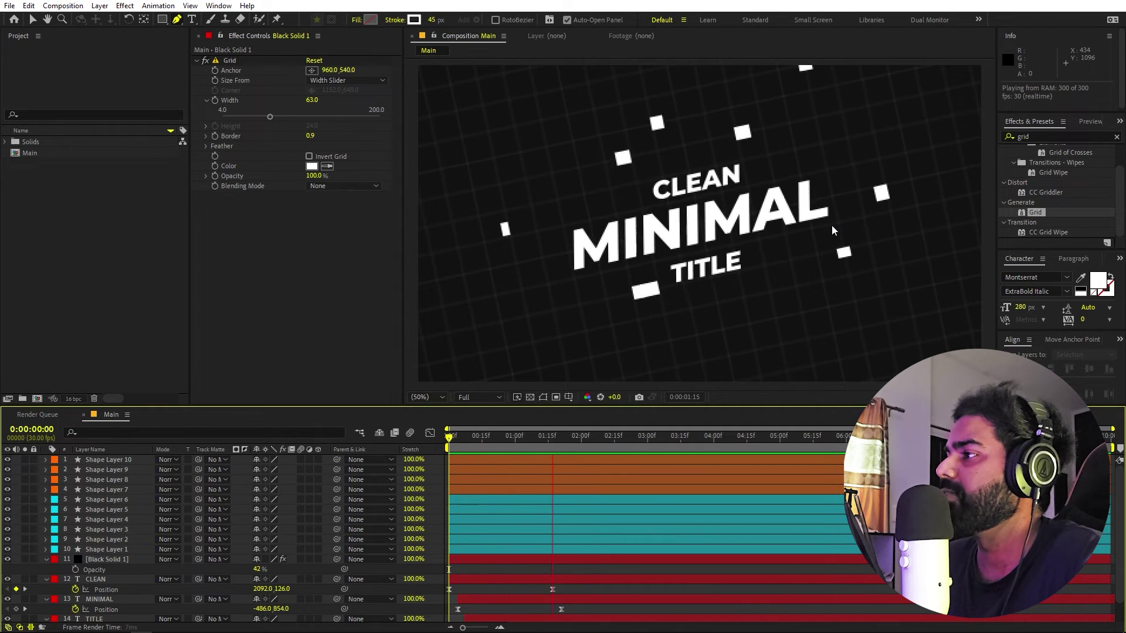
{"action": "key", "text": "space"}
Stagger the zigzag shape layers to start a few frames apart and preview the animation.
{"action": "left_click", "coordinate": [498, 453]}
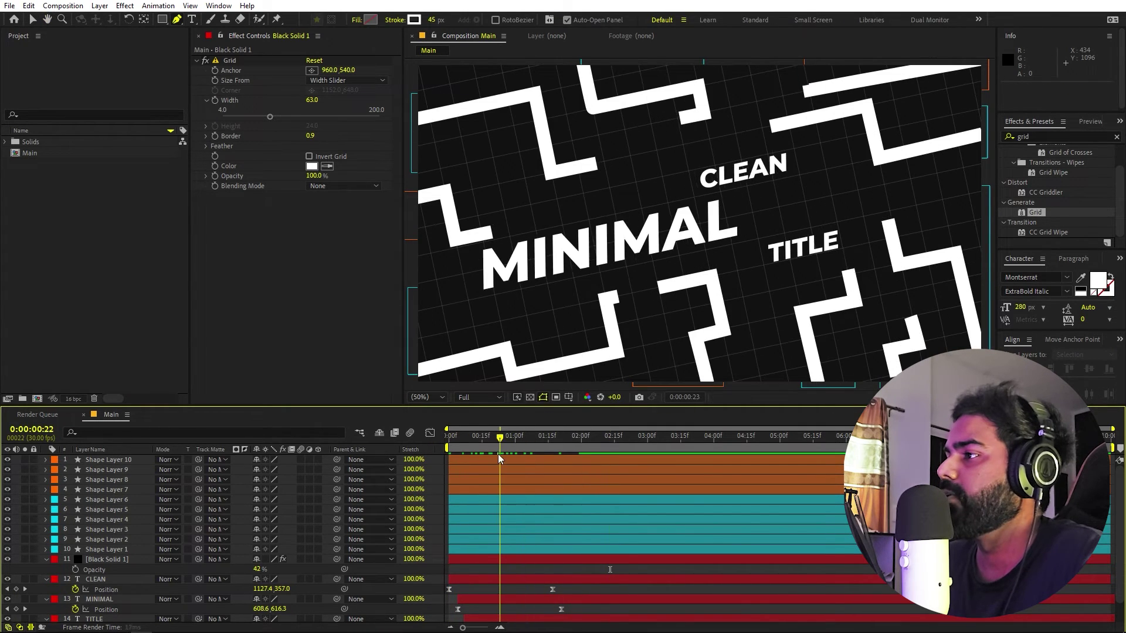
{"action": "left_click_drag", "start_coordinate": [472, 470], "coordinate": [501, 476]}
{"action": "left_click_drag", "start_coordinate": [483, 480], "coordinate": [529, 547]}
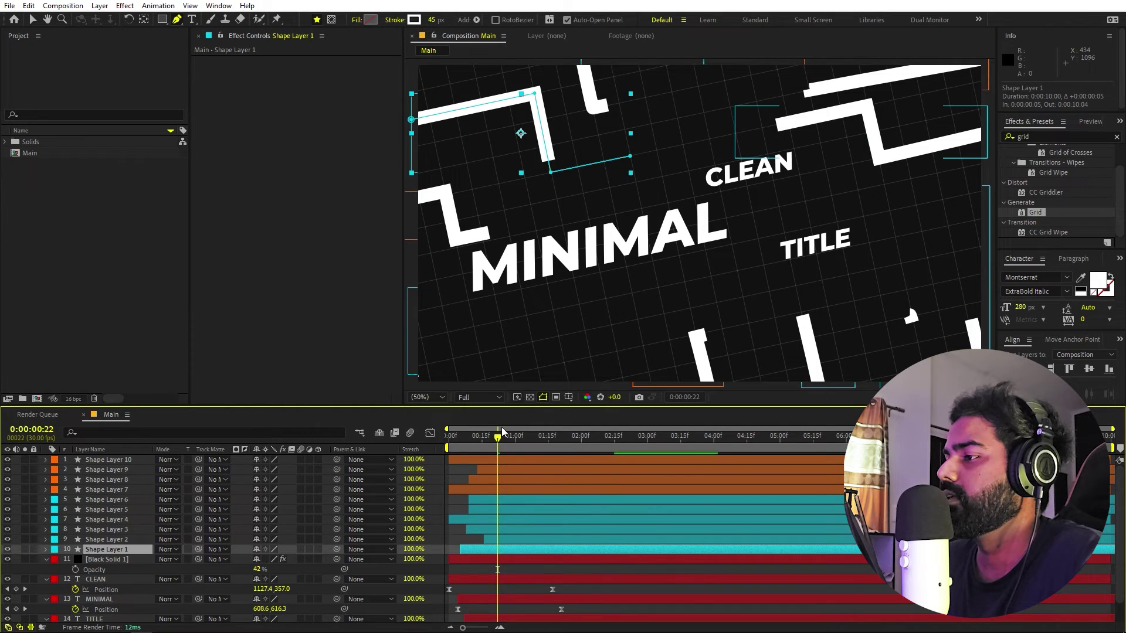
{"action": "key", "text": "space"}
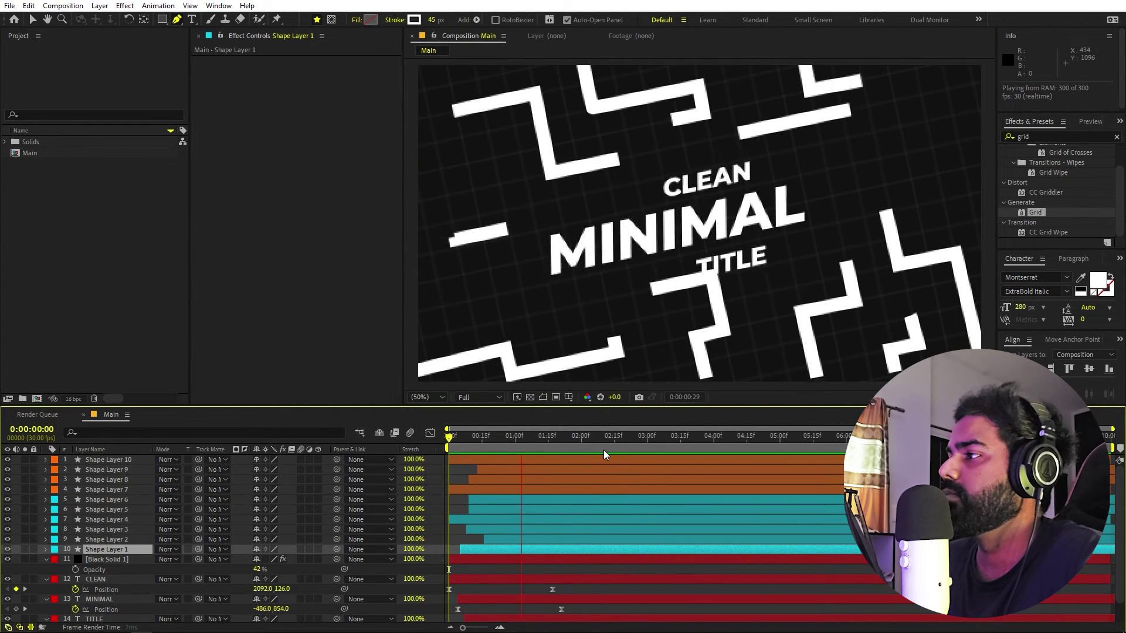
{"action": "key", "text": "space"}
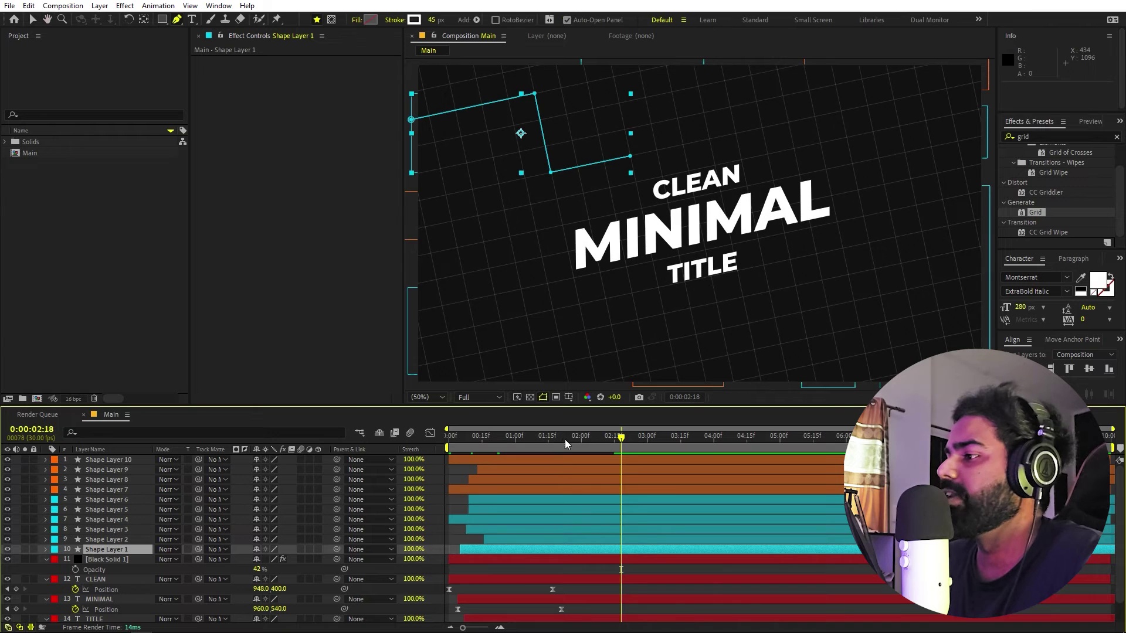
Find the Gradient Ramp effect and apply it to Shape Layer 10, the upper-right zigzag line.
{"action": "left_click", "coordinate": [454, 534]}
{"action": "left_click_drag", "start_coordinate": [558, 439], "coordinate": [522, 466]}
{"action": "left_click", "coordinate": [523, 461]}
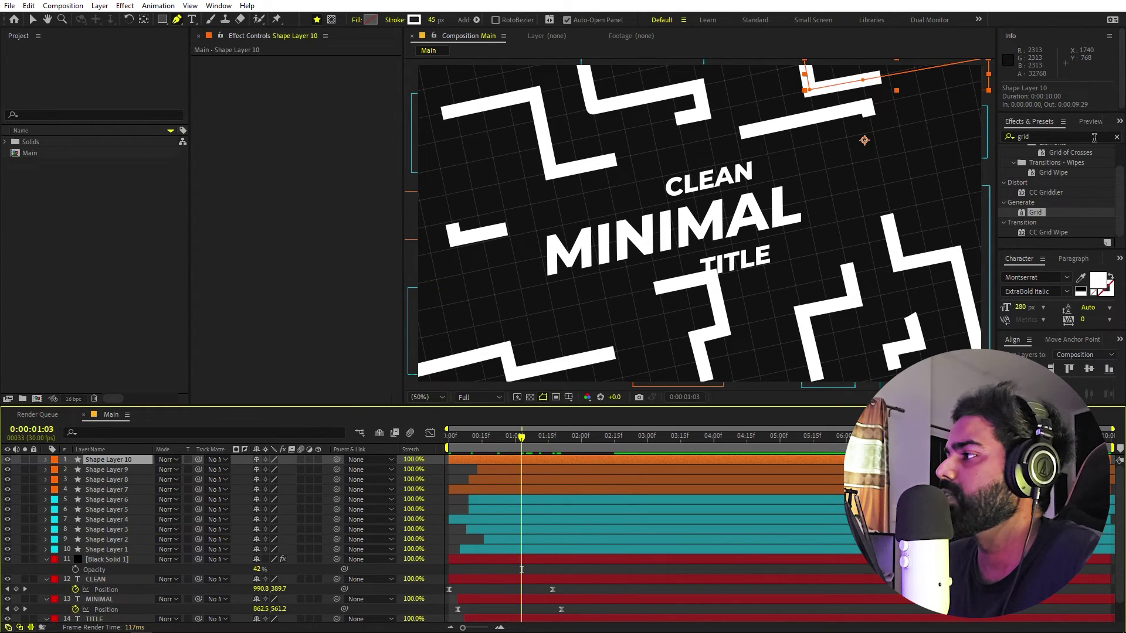
{"action": "key", "text": "ctrl+5"}
{"action": "type", "text": "g"}
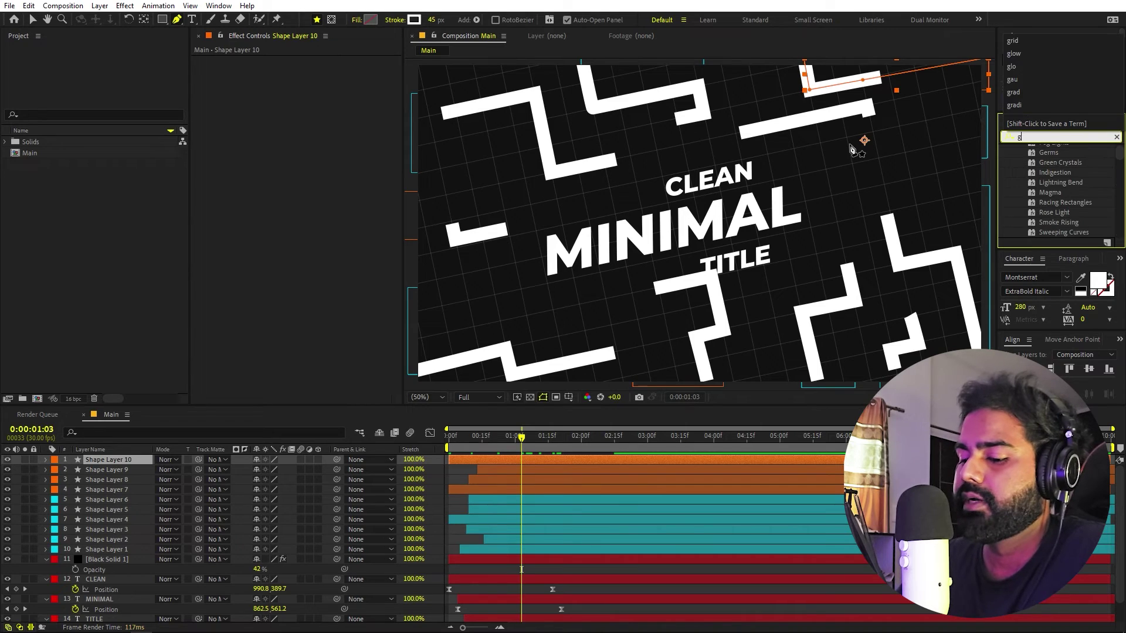
{"action": "type", "text": "radien"}
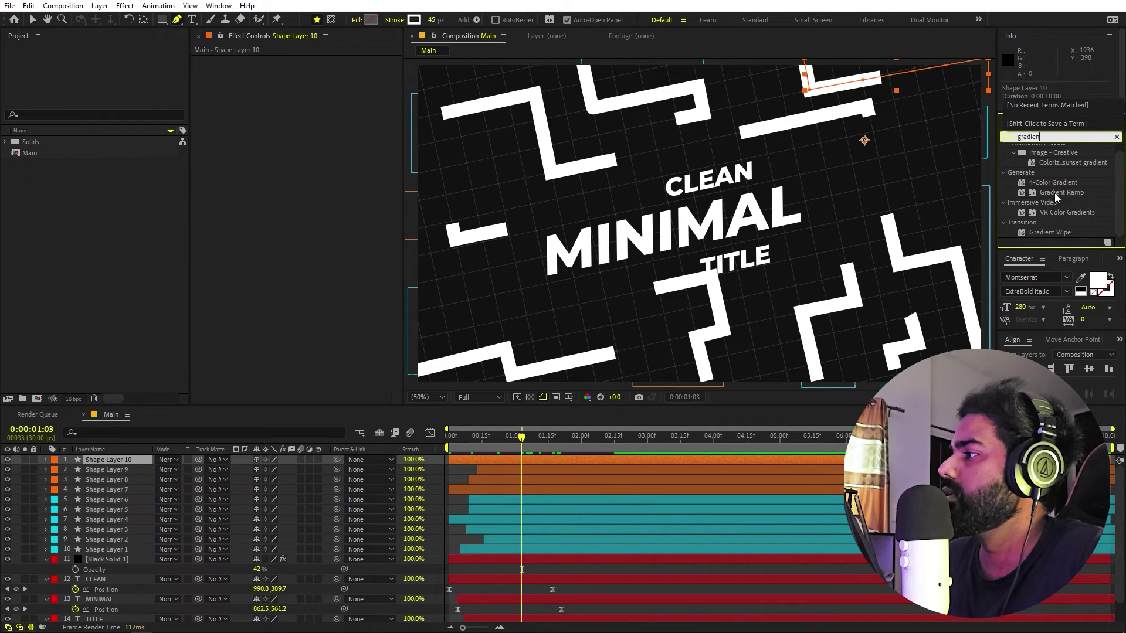
{"action": "left_click_drag", "start_coordinate": [1061, 192], "coordinate": [504, 457]}
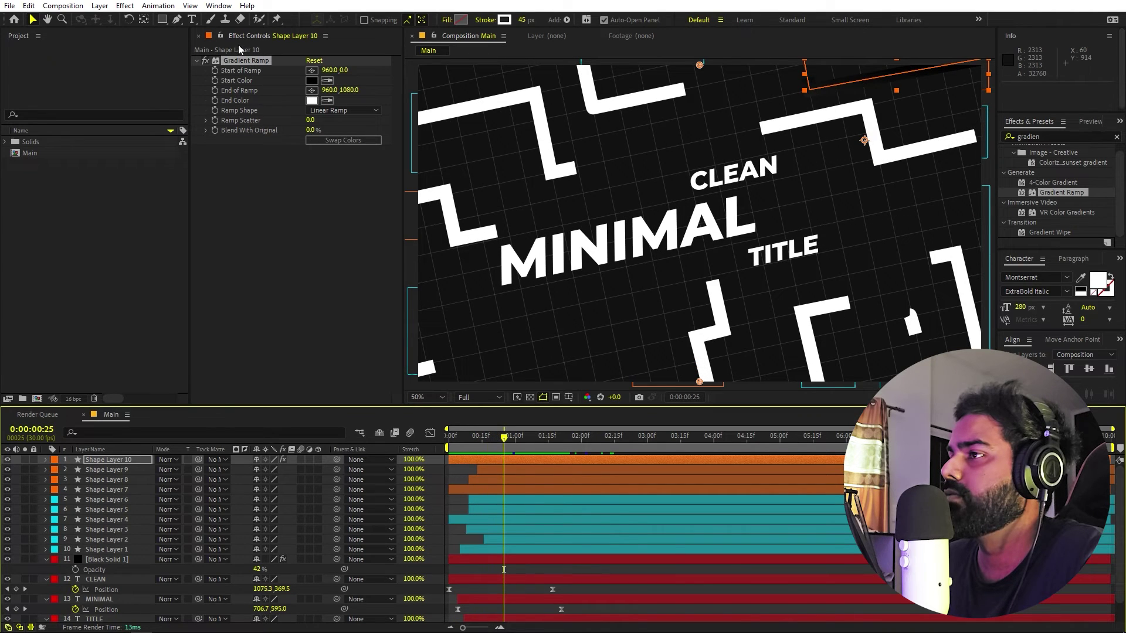
{"action": "left_click", "coordinate": [231, 56]}
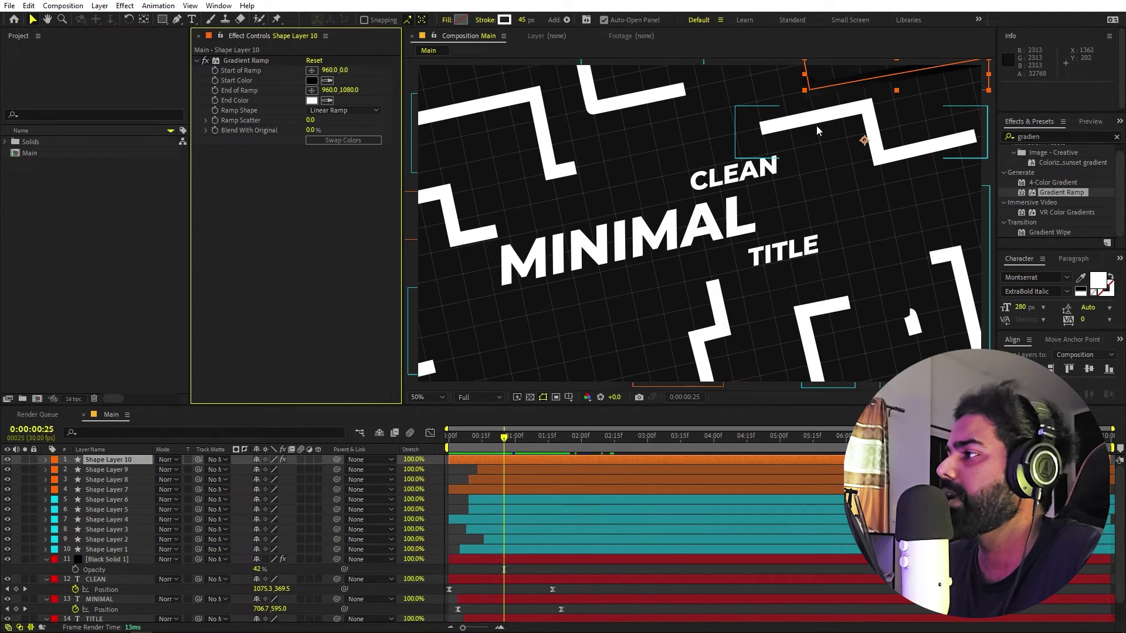
Place Shape Layer 10's ramp start at about 1308, 64 and its ramp end at about 1982, -42, spanning the line.
{"action": "left_click", "coordinate": [257, 61]}
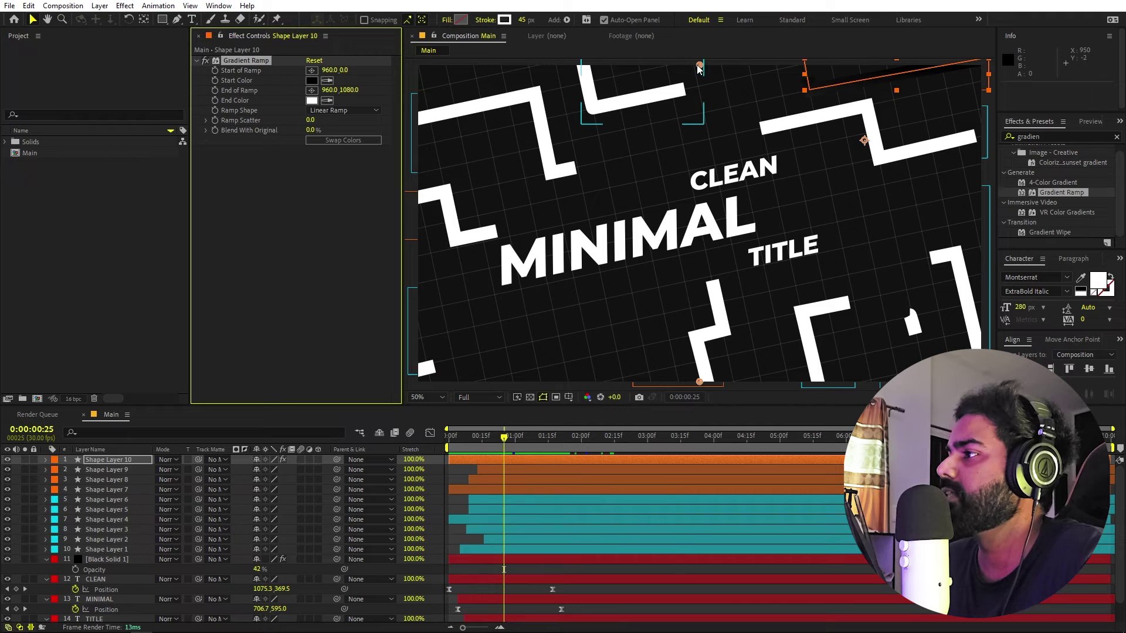
{"action": "left_click_drag", "start_coordinate": [699, 68], "coordinate": [805, 88]}
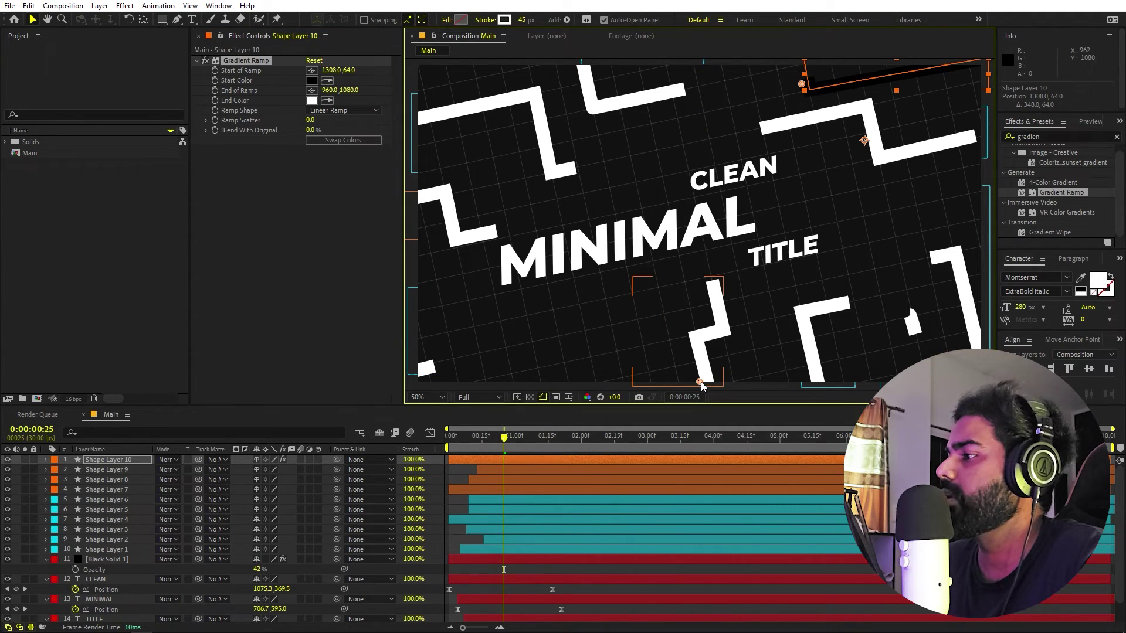
{"action": "left_click_drag", "start_coordinate": [698, 382], "coordinate": [990, 111]}
{"action": "left_click_drag", "start_coordinate": [996, 67], "coordinate": [997, 62]}
{"action": "left_click_drag", "start_coordinate": [861, 167], "coordinate": [705, 285]}
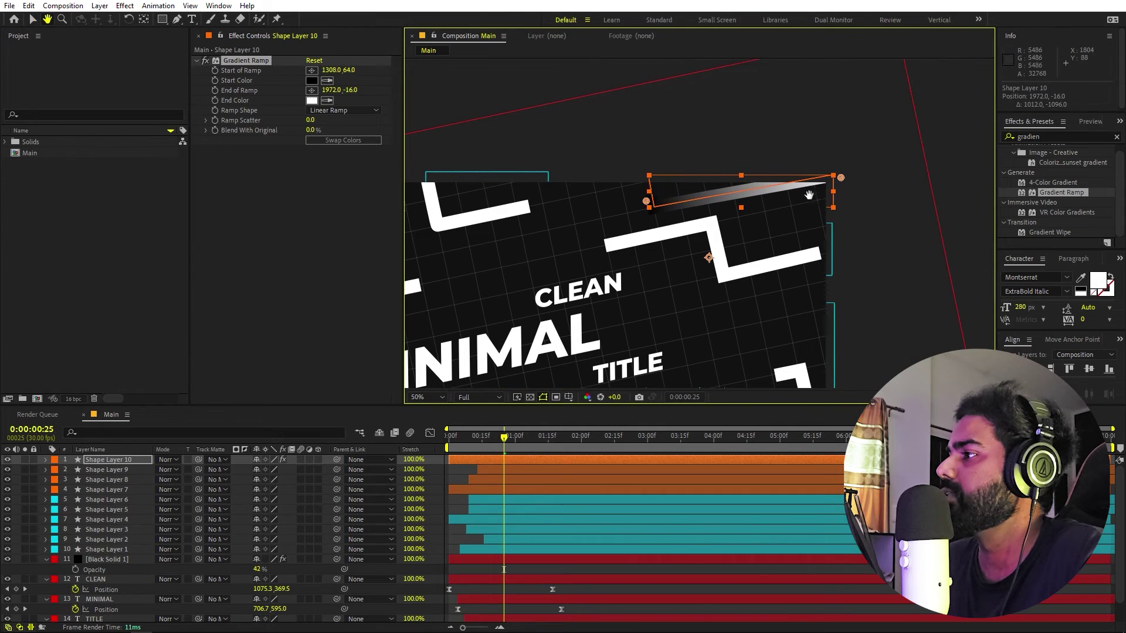
{"action": "left_click_drag", "start_coordinate": [842, 173], "coordinate": [844, 160]}
{"action": "left_click", "coordinate": [843, 177]}
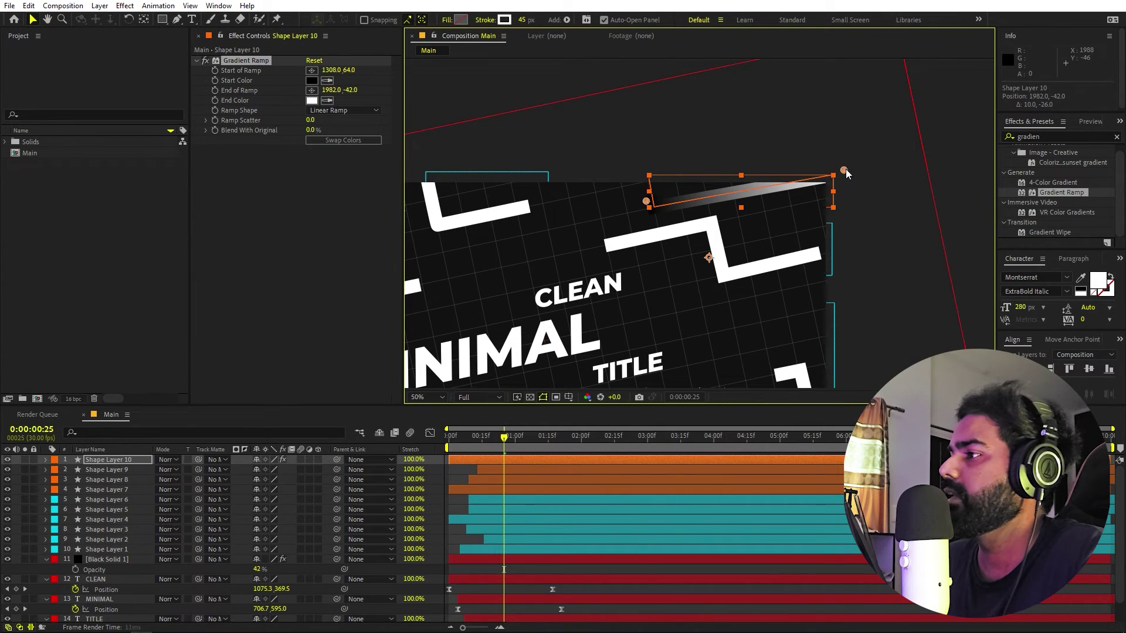
Set the start colour of Shape Layer 10's Gradient Ramp to a fully saturated magenta.
{"action": "left_click", "coordinate": [311, 80]}
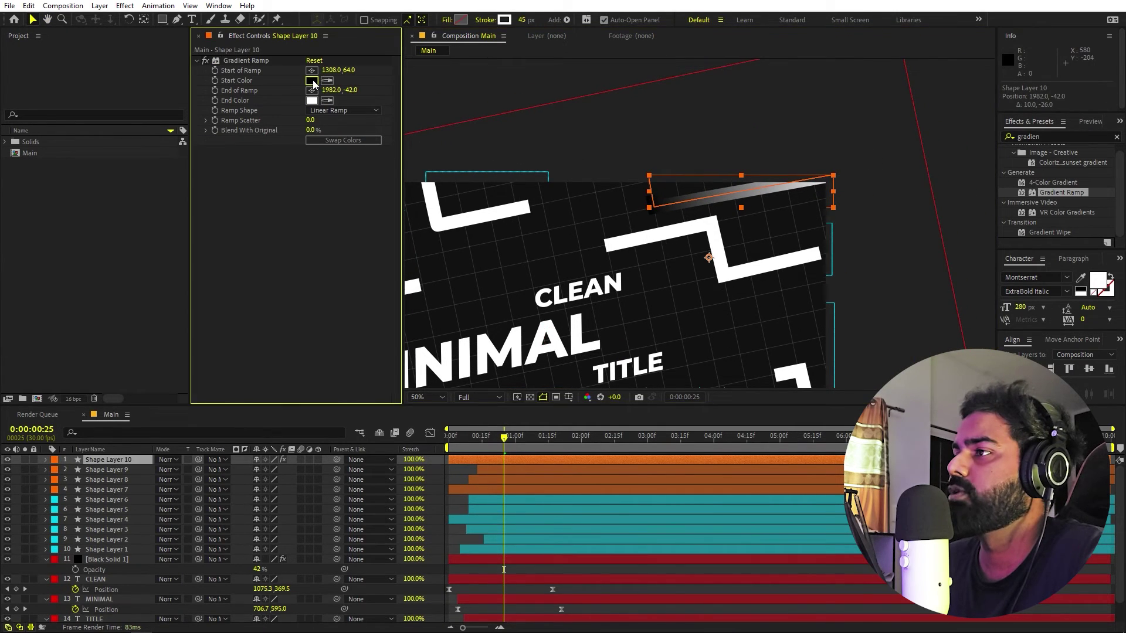
{"action": "left_click", "coordinate": [528, 159]}
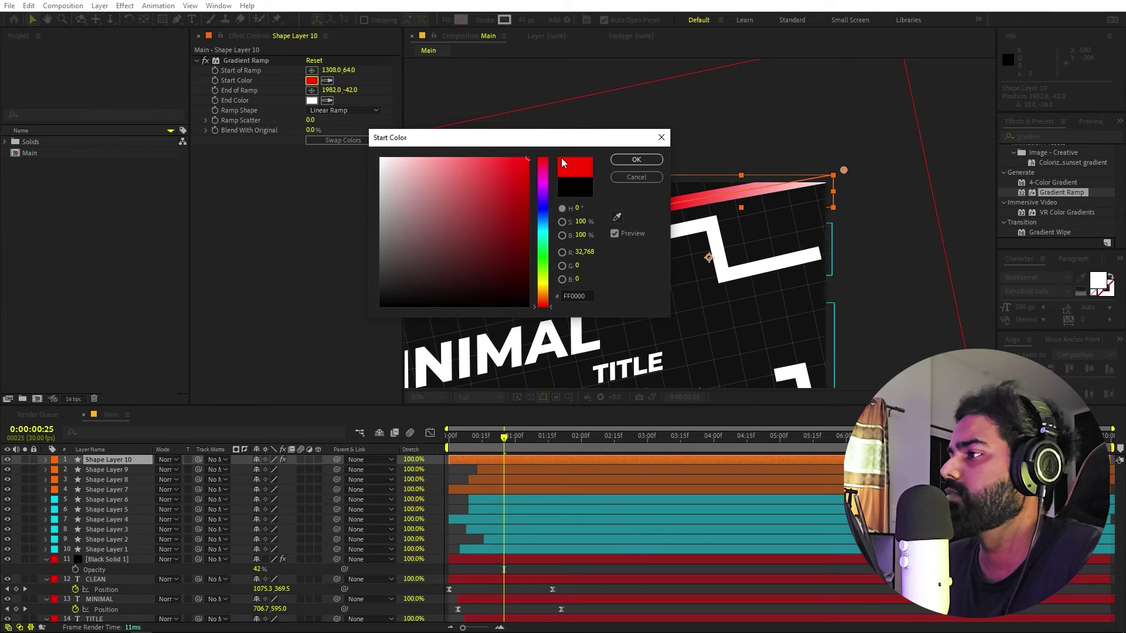
{"action": "left_click", "coordinate": [542, 183]}
{"action": "left_click", "coordinate": [636, 159]}
Move Shape Layer 10's ramp start to about 984, 576 at the composition's centre and its end to about 1950, 578.
{"action": "scroll", "coordinate": [693, 261], "scroll_direction": "down", "scroll_amount": 2}
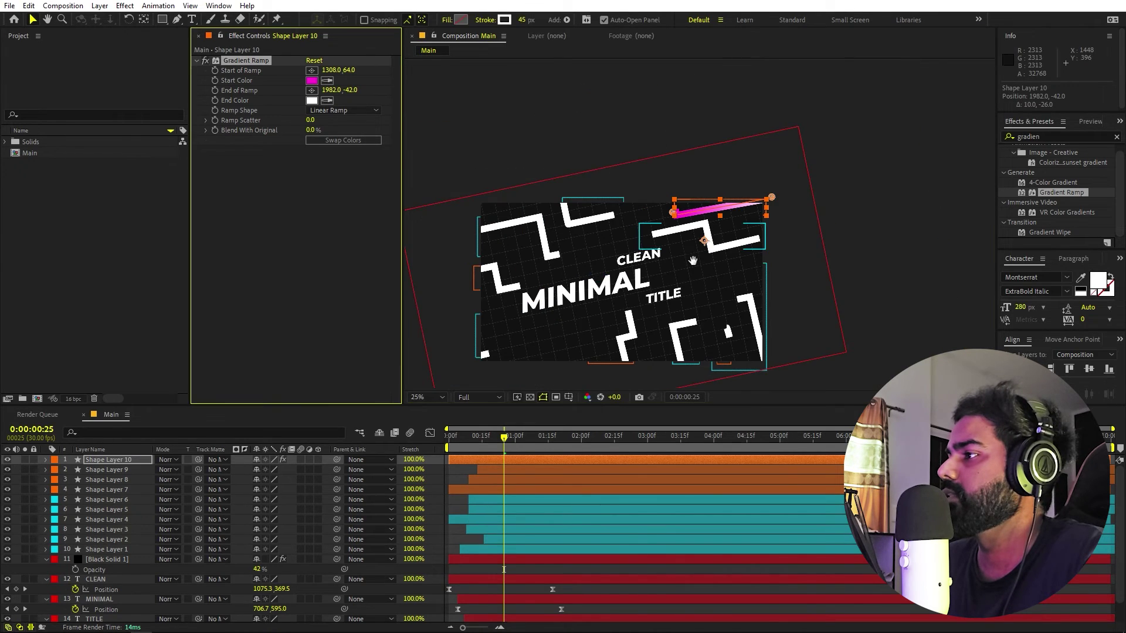
{"action": "left_click_drag", "start_coordinate": [694, 261], "coordinate": [701, 222]}
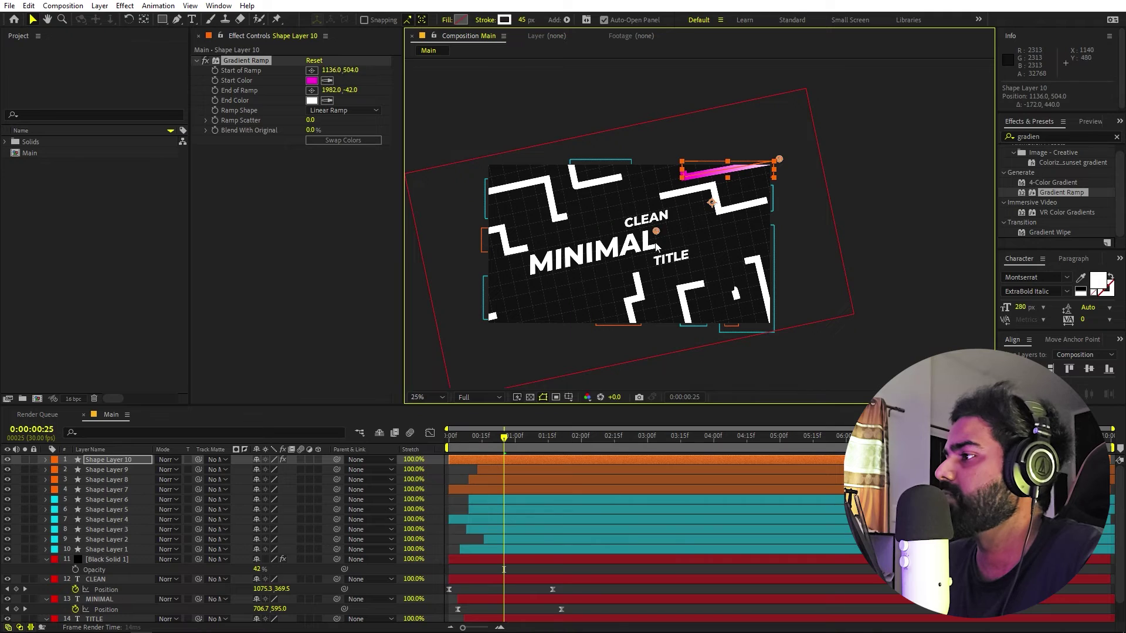
{"action": "left_click_drag", "start_coordinate": [682, 175], "coordinate": [641, 252]}
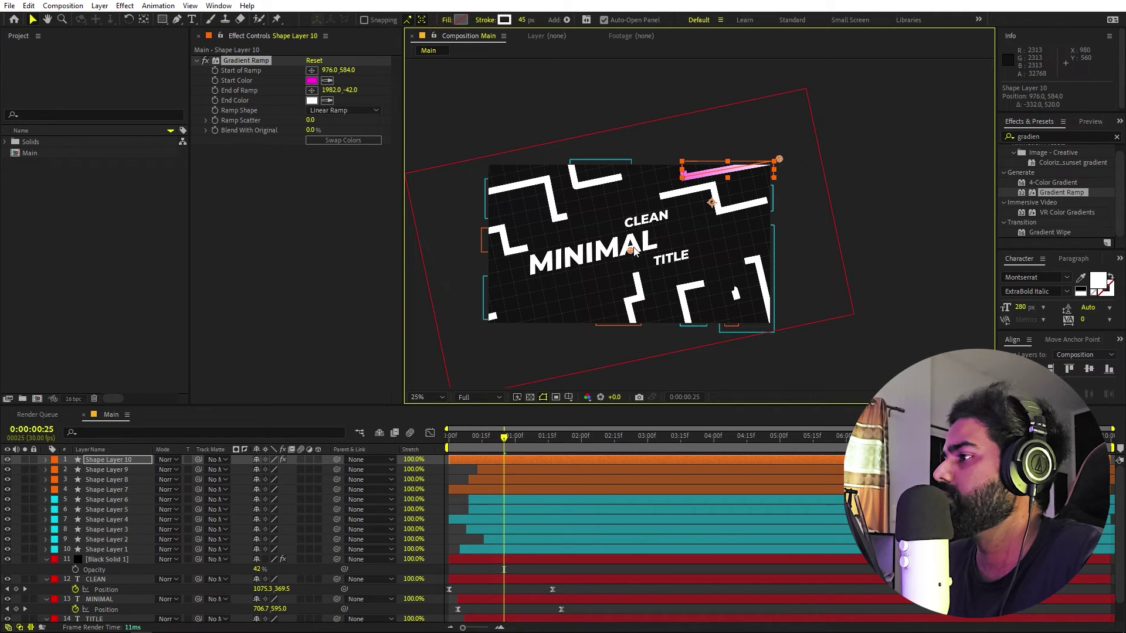
{"action": "left_click_drag", "start_coordinate": [782, 157], "coordinate": [777, 242]}
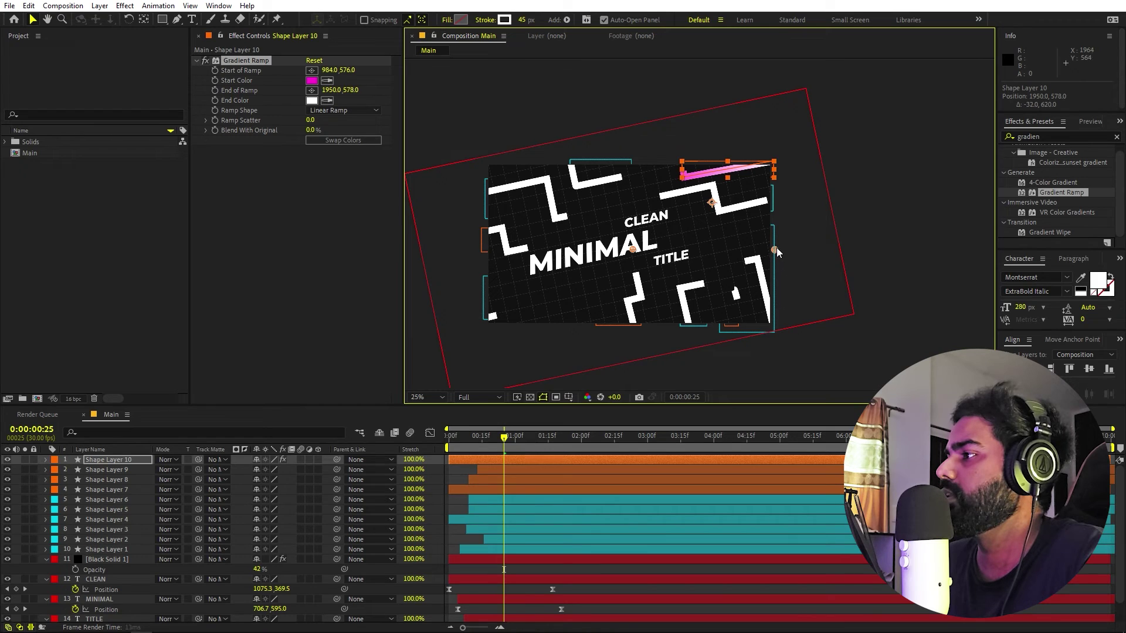
Set the end colour of Shape Layer 10's Gradient Ramp to golden yellow FFD800.
{"action": "left_click", "coordinate": [312, 100]}
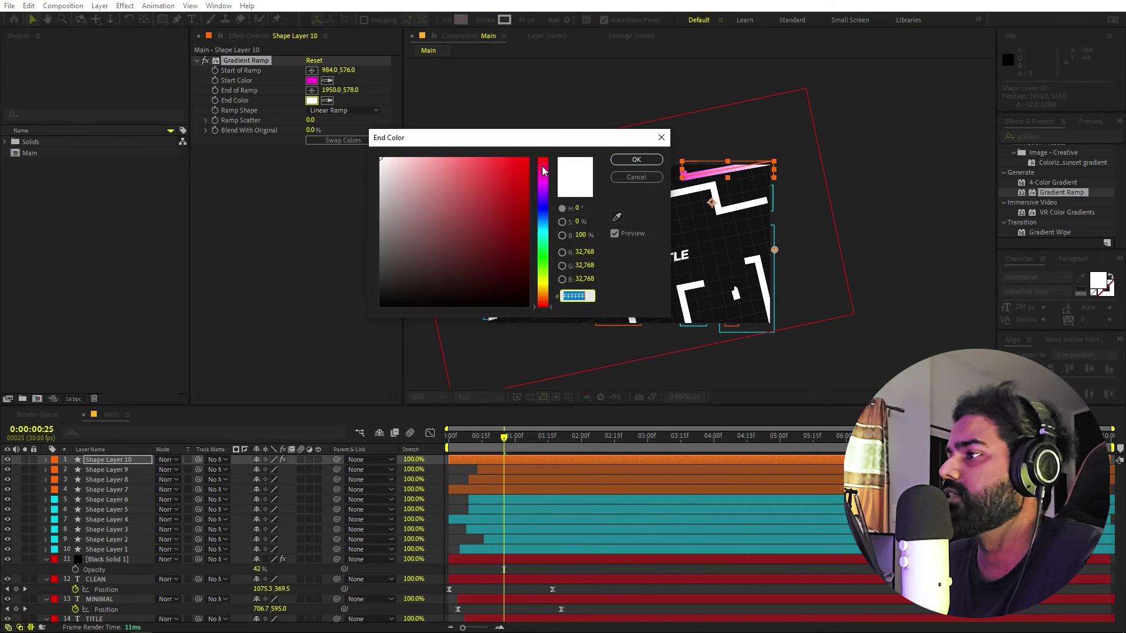
{"action": "left_click_drag", "start_coordinate": [546, 217], "coordinate": [546, 285]}
{"action": "left_click_drag", "start_coordinate": [511, 186], "coordinate": [587, 75]}
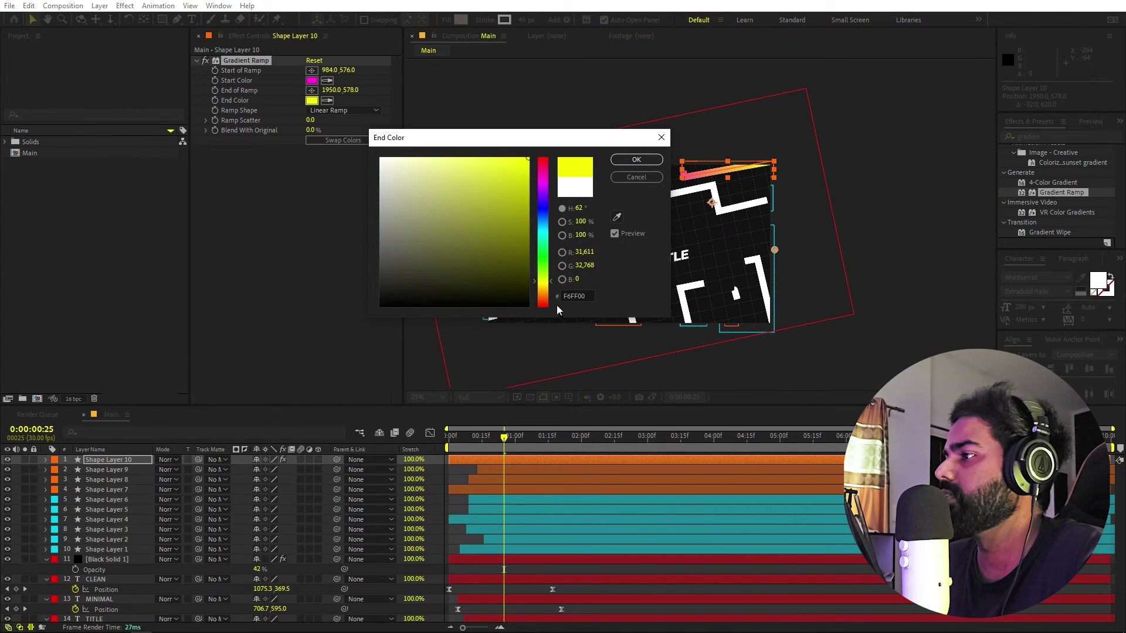
{"action": "left_click_drag", "start_coordinate": [546, 283], "coordinate": [547, 285]}
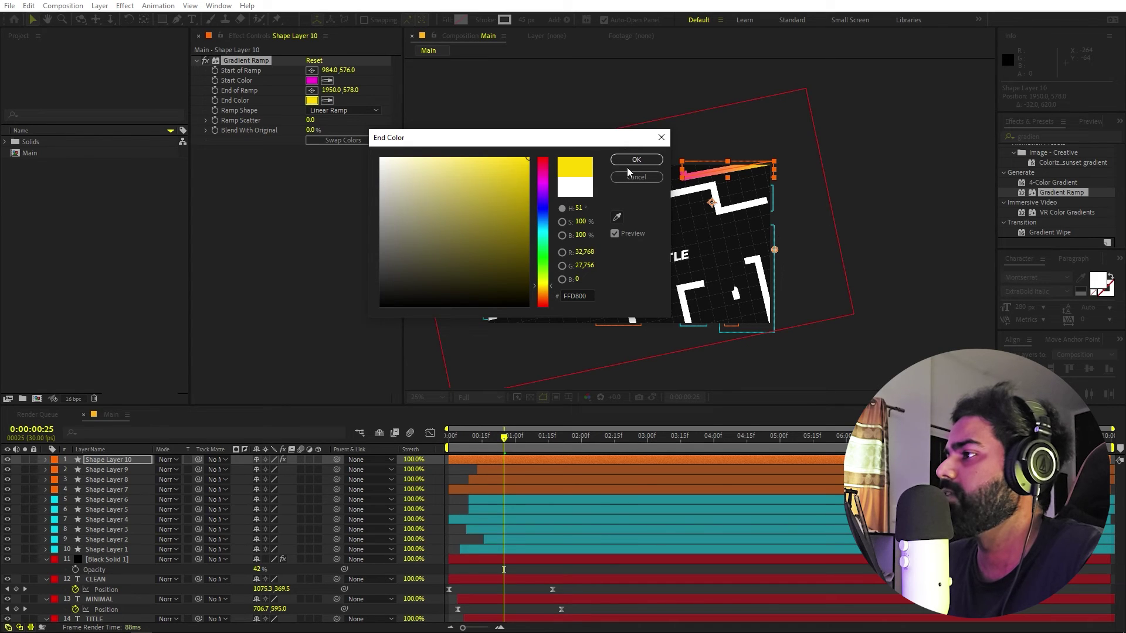
{"action": "left_click", "coordinate": [635, 162]}
Paste the magenta-to-yellow Gradient Ramp from Shape Layer 10 onto Shape Layer 6.
{"action": "scroll", "coordinate": [635, 164], "scroll_direction": "up", "scroll_amount": 2}
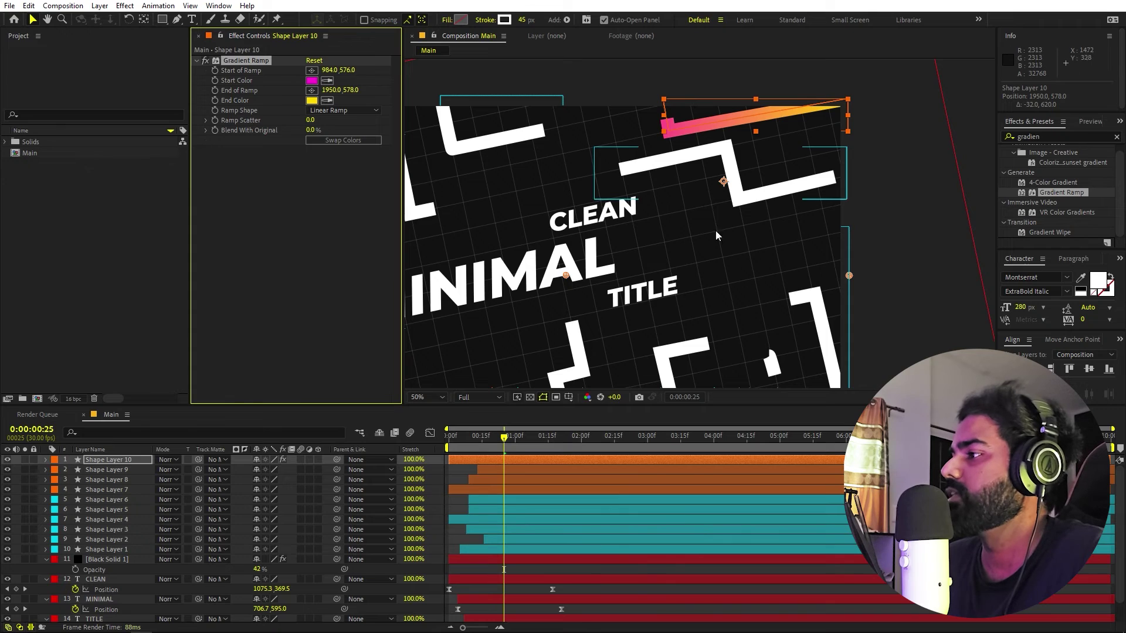
{"action": "left_click", "coordinate": [557, 479]}
{"action": "left_click", "coordinate": [555, 500]}
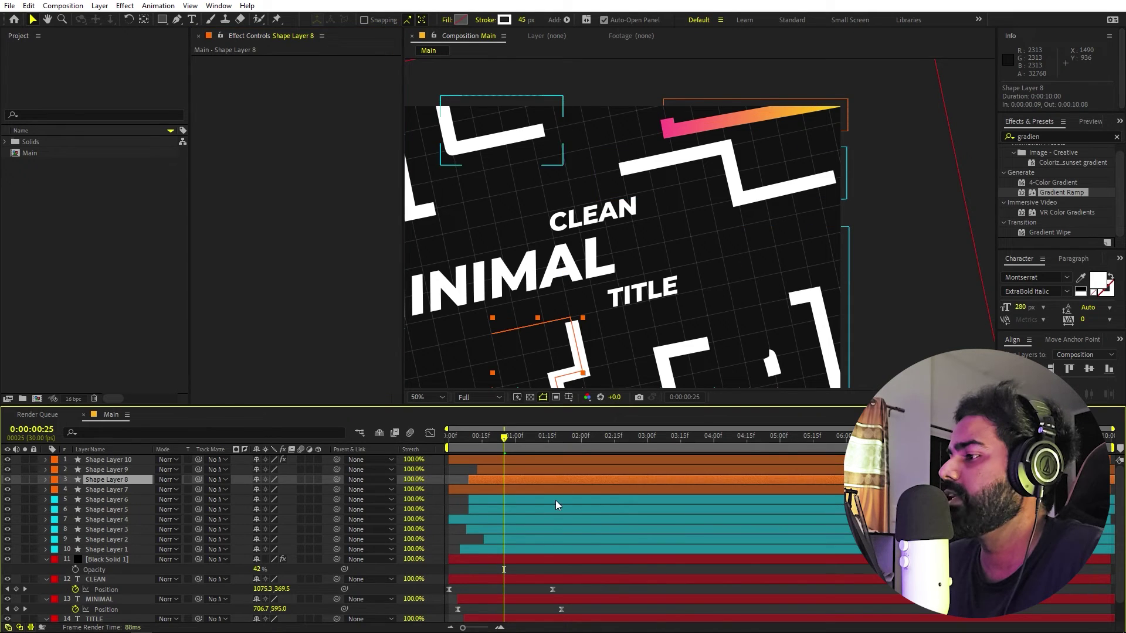
{"action": "key", "text": "ctrl+v"}
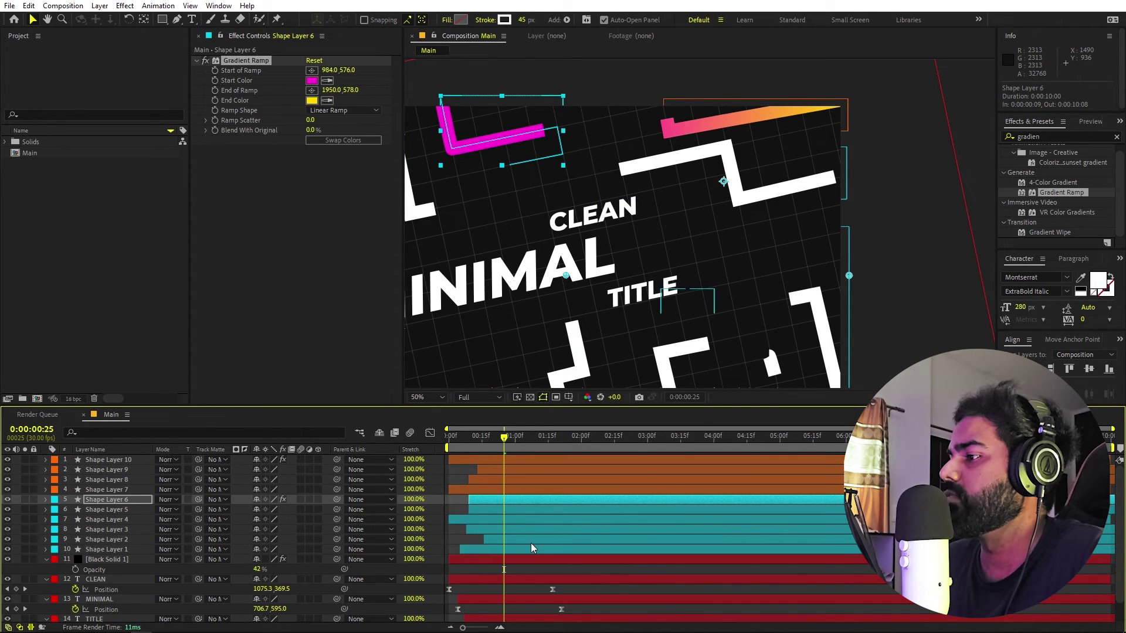
Move the ramp end of Shape Layer 6 to the composition's left edge, at about -2, 602.
{"action": "left_click", "coordinate": [530, 540]}
{"action": "left_click", "coordinate": [523, 501]}
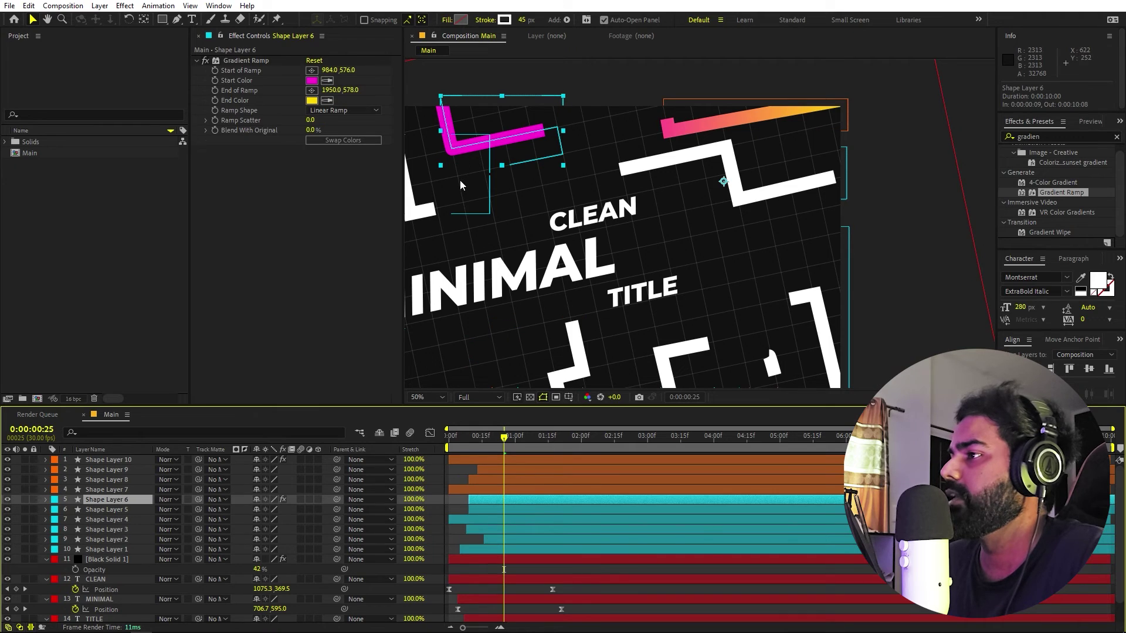
{"action": "left_click_drag", "start_coordinate": [609, 261], "coordinate": [743, 212]}
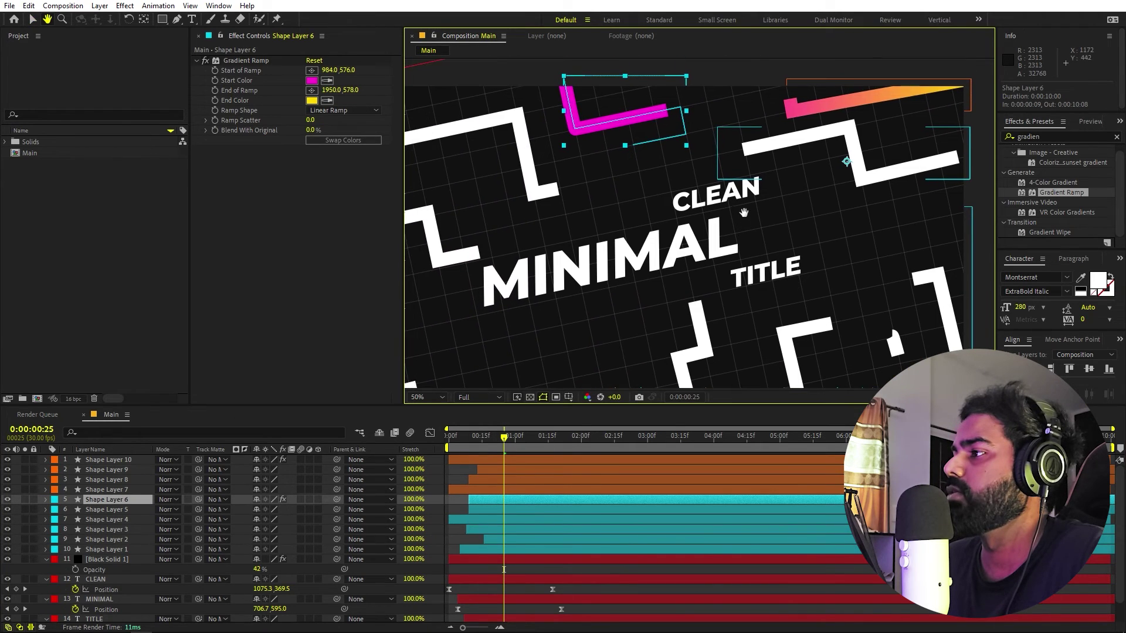
{"action": "scroll", "coordinate": [704, 169], "scroll_direction": "down", "scroll_amount": 2}
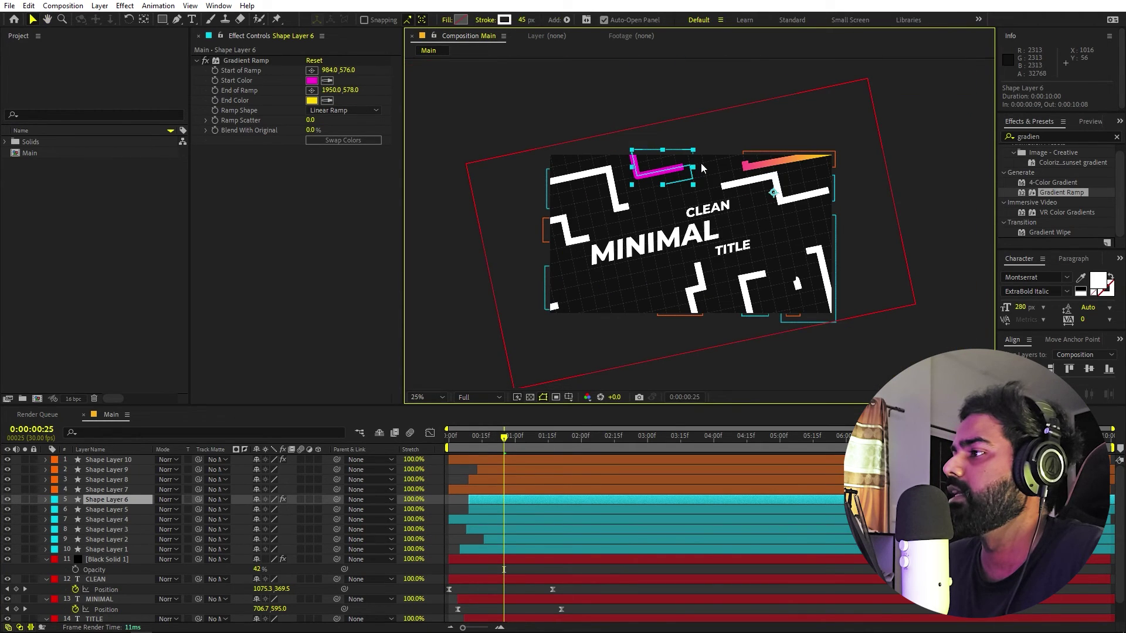
{"action": "left_click", "coordinate": [241, 60]}
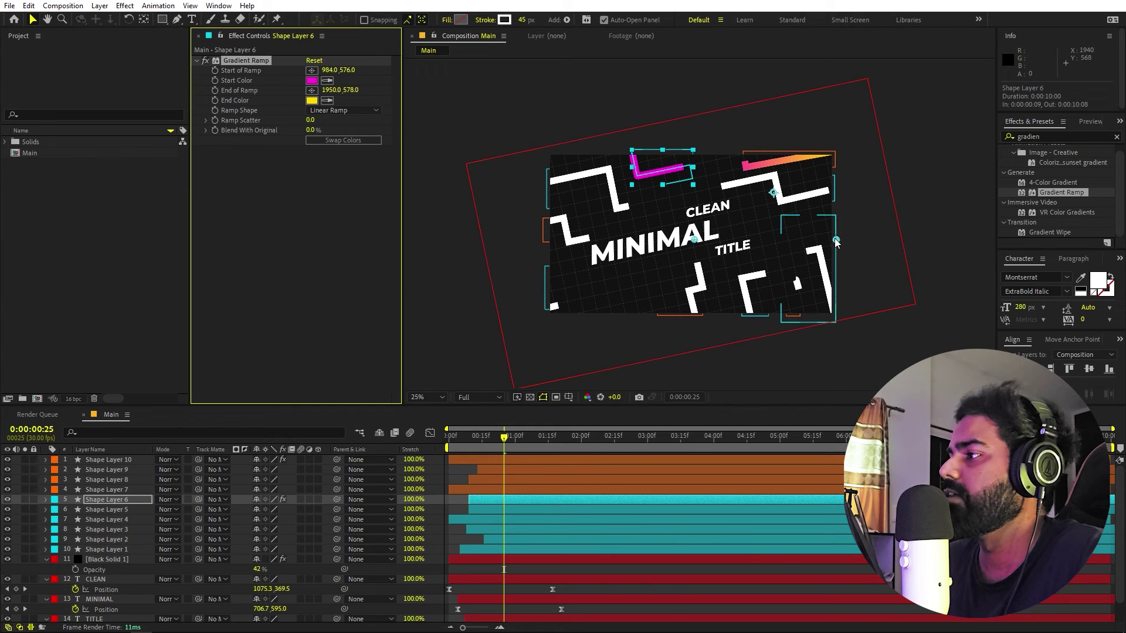
{"action": "left_click_drag", "start_coordinate": [836, 241], "coordinate": [552, 247]}
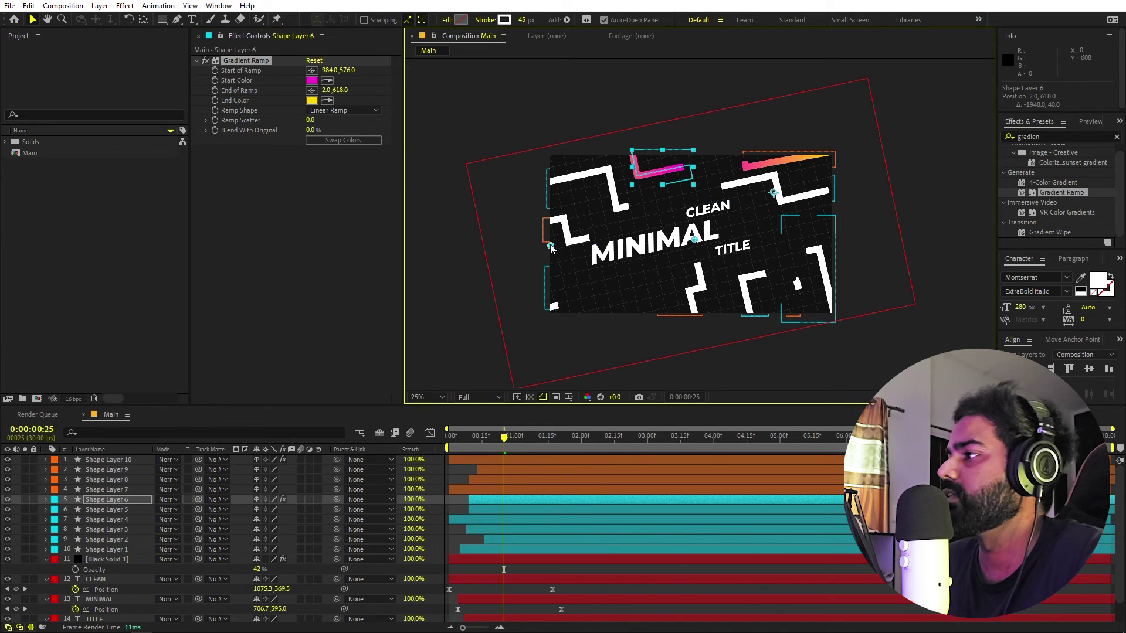
Copy Shape Layer 6's Gradient Ramp to Shape Layer 2, the lower-left zigzag, and check it at 0:00:01:07.
{"action": "left_click", "coordinate": [525, 541]}
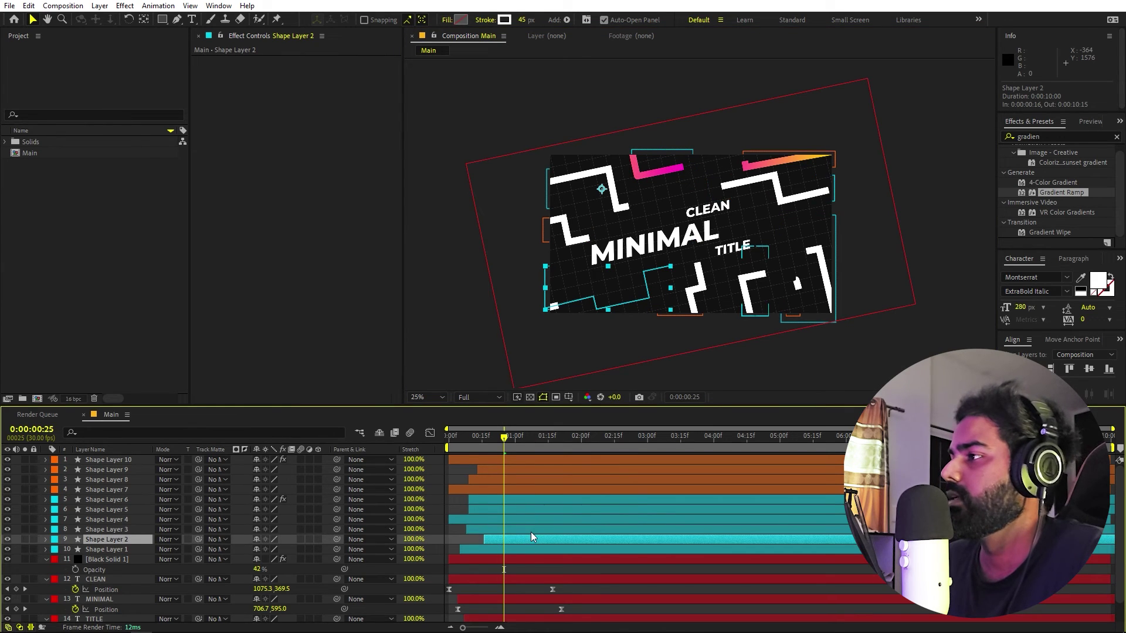
{"action": "key", "text": "ctrl+c"}
{"action": "left_click", "coordinate": [548, 501]}
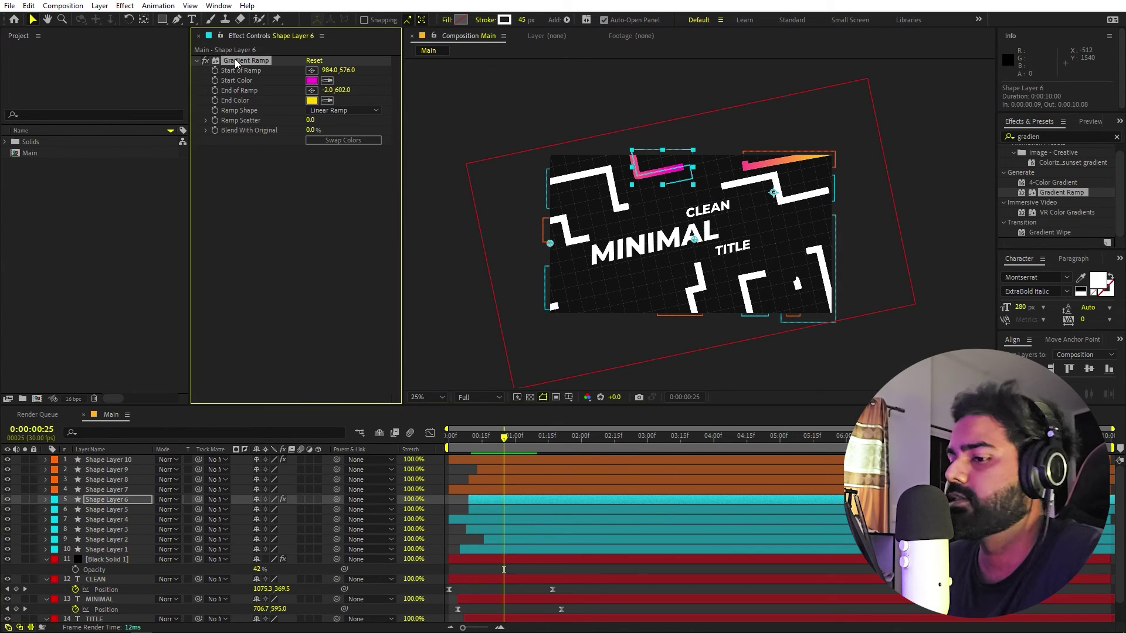
{"action": "left_click", "coordinate": [553, 310]}
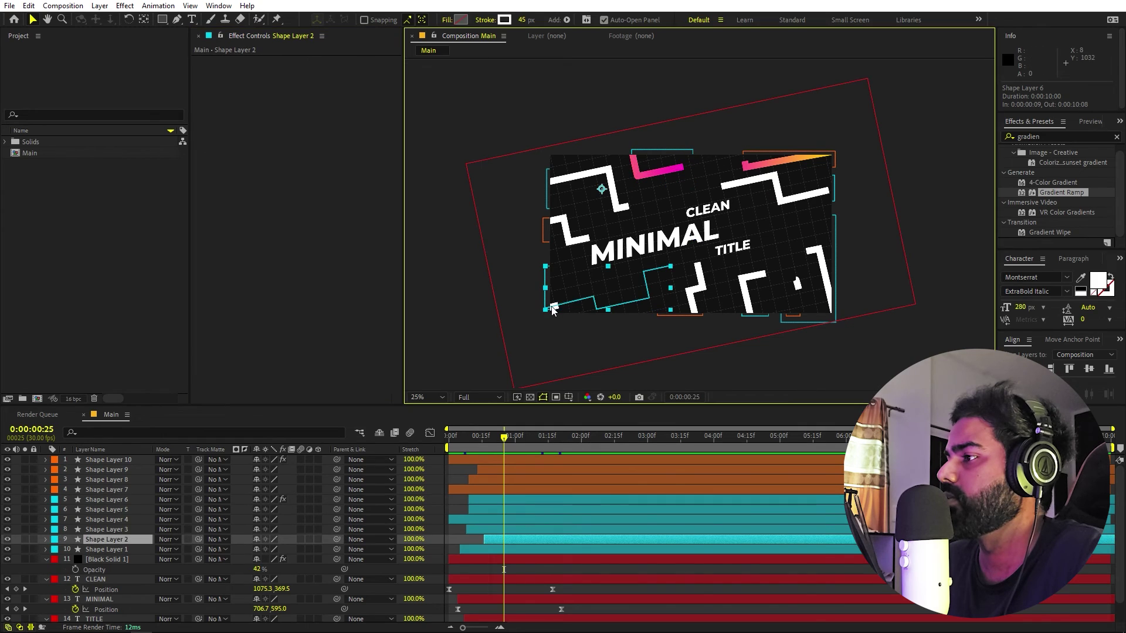
{"action": "key", "text": "ctrl+v"}
{"action": "mouse_move", "coordinate": [513, 444]}
{"action": "left_mouse_down"}
{"action": "mouse_move", "coordinate": [543, 444]}
{"action": "mouse_move", "coordinate": [530, 444]}
{"action": "left_mouse_up"}
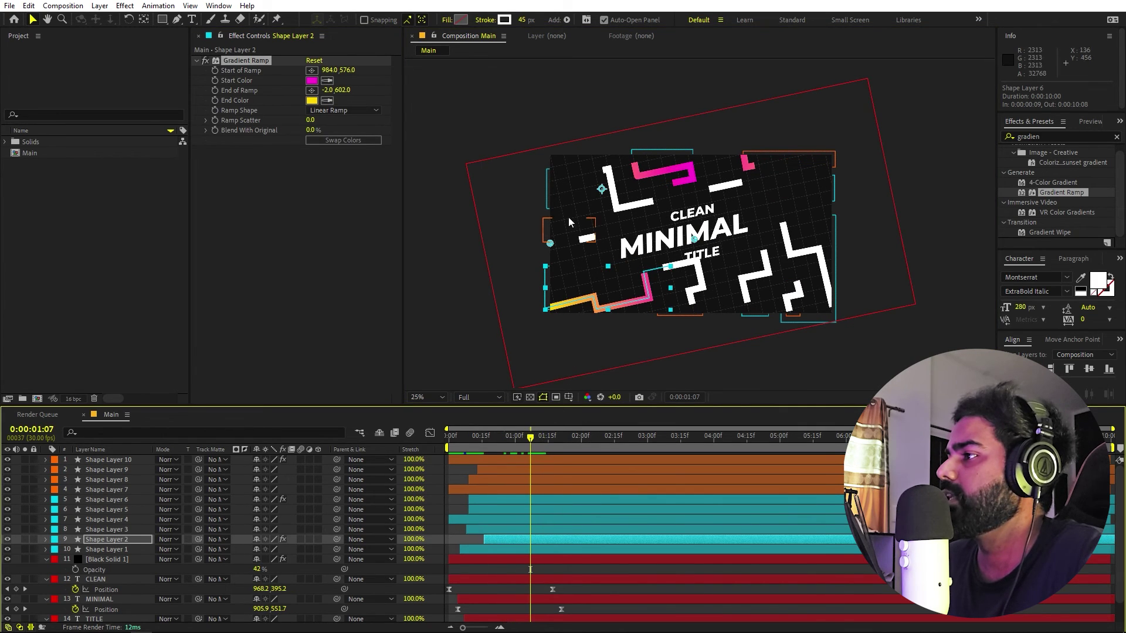
Paste the Gradient Ramp onto Shape Layer 3, the zigzag at the lower right, and change its start colour to turquoise.
{"action": "left_click", "coordinate": [609, 160]}
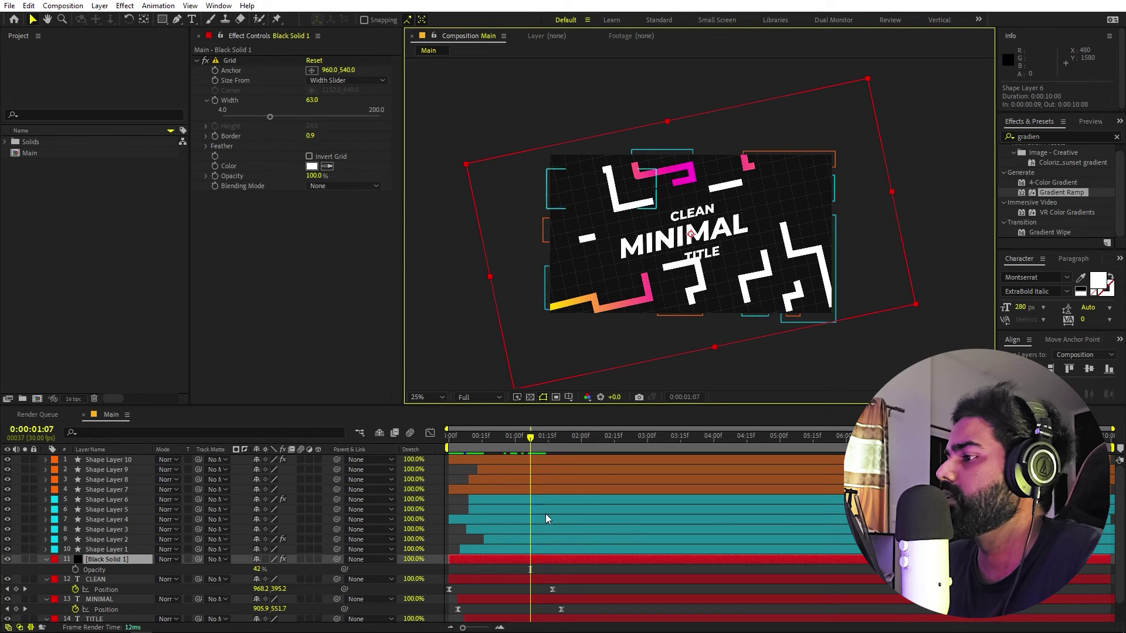
{"action": "left_click", "coordinate": [553, 529]}
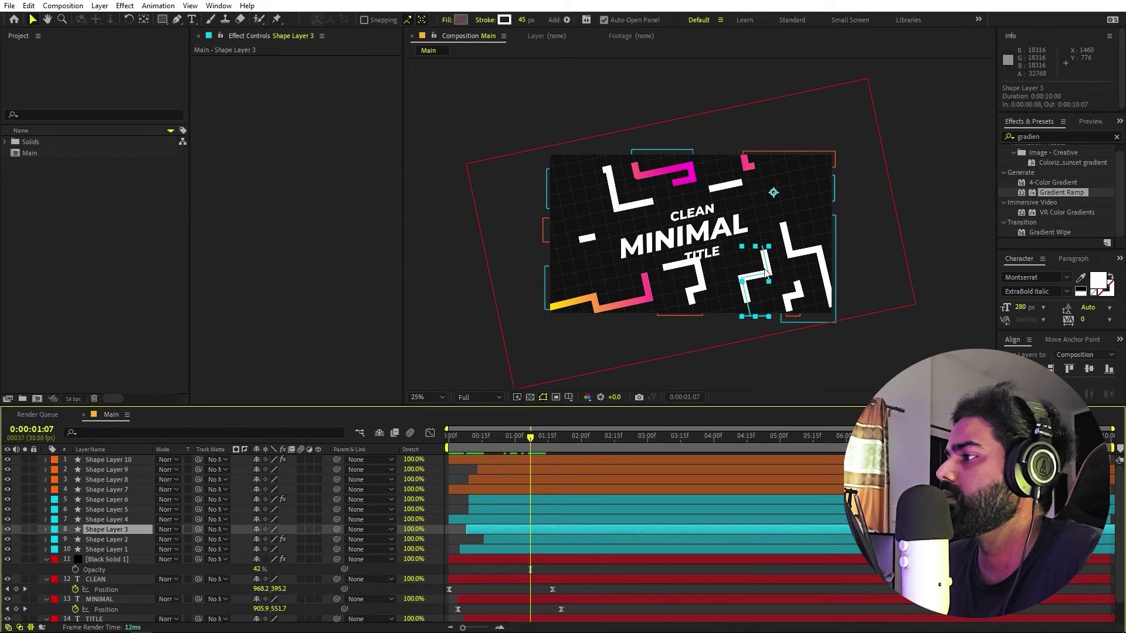
{"action": "left_click_drag", "start_coordinate": [766, 272], "coordinate": [765, 273]}
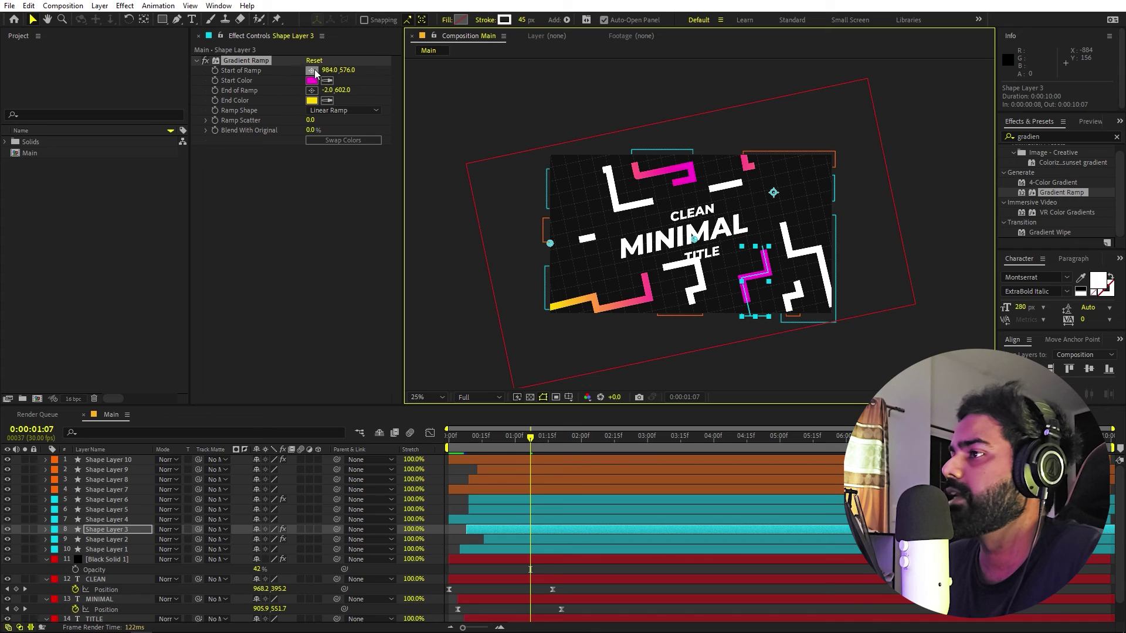
{"action": "left_click", "coordinate": [312, 80]}
{"action": "left_click", "coordinate": [545, 251]}
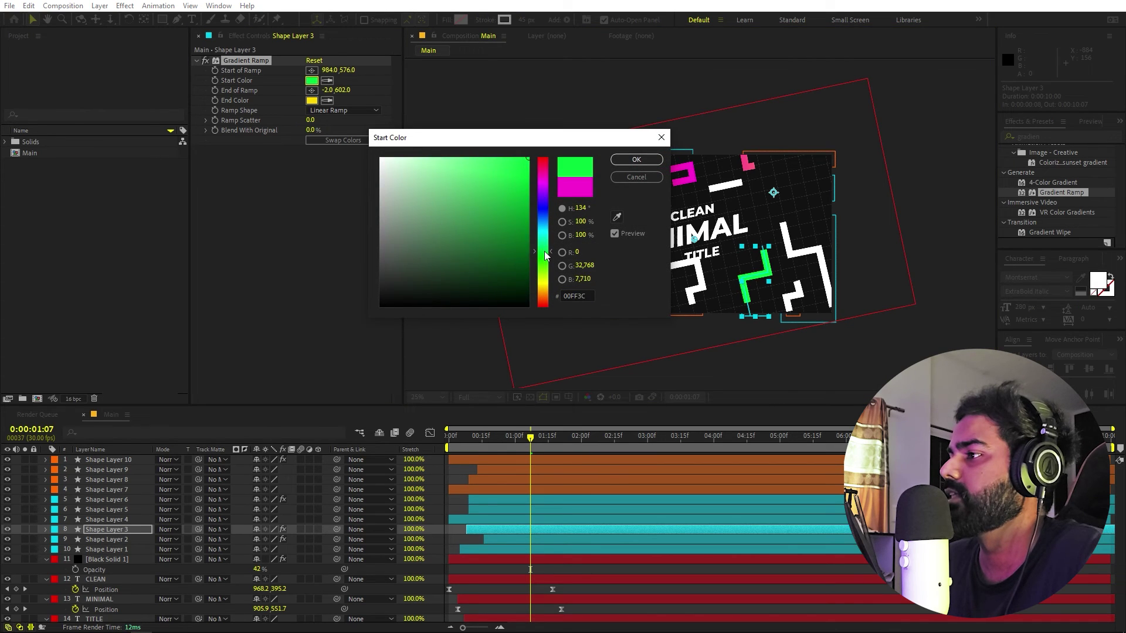
{"action": "left_click", "coordinate": [636, 160]}
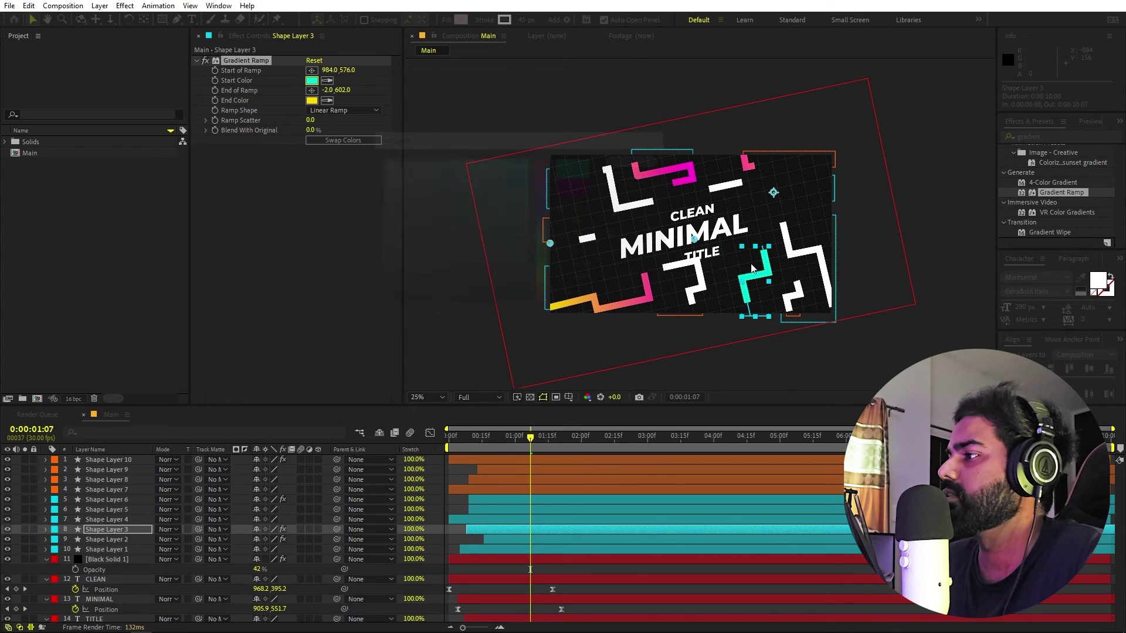
Set Shape Layer 3's Gradient Ramp end colour to blue and move the ramp end to the composition's right edge, at about 1962, 538.
{"action": "left_click", "coordinate": [312, 101]}
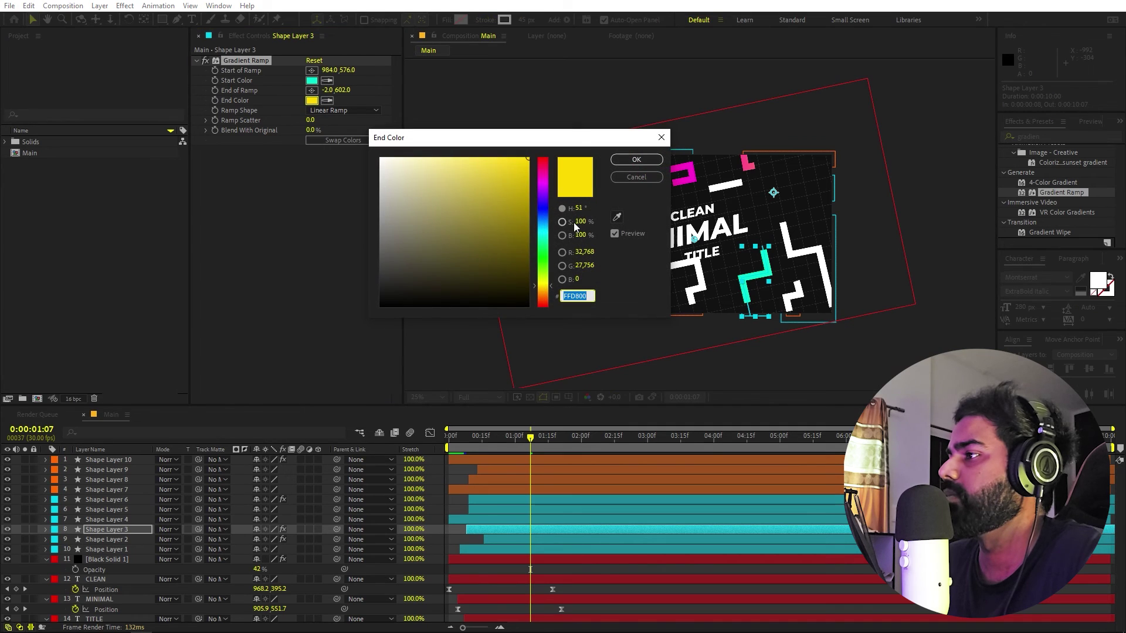
{"action": "left_click", "coordinate": [544, 210]}
{"action": "left_click", "coordinate": [636, 160]}
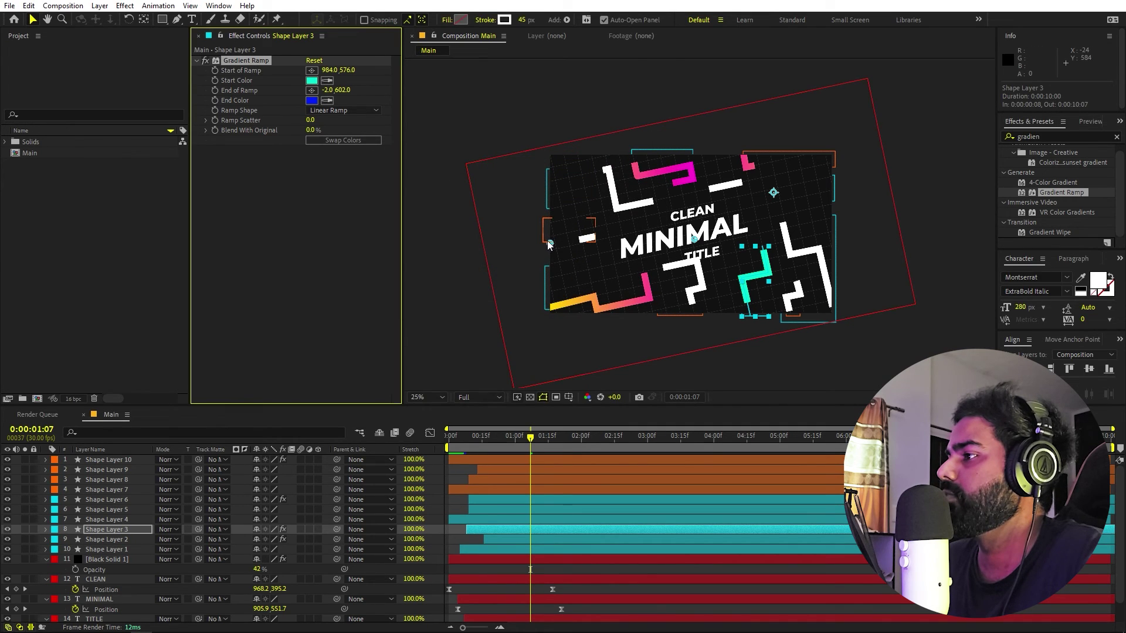
{"action": "left_click_drag", "start_coordinate": [550, 244], "coordinate": [842, 235]}
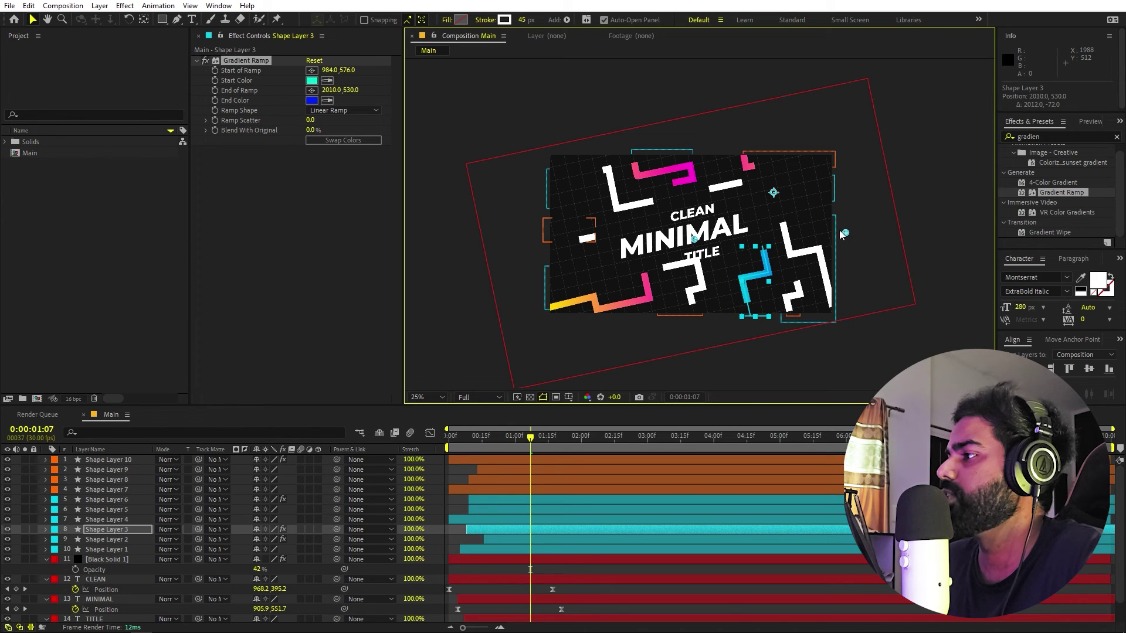
Copy Shape Layer 3's turquoise-to-blue Gradient Ramp onto the white zigzag line at the composition's upper left.
{"action": "left_click", "coordinate": [225, 59]}
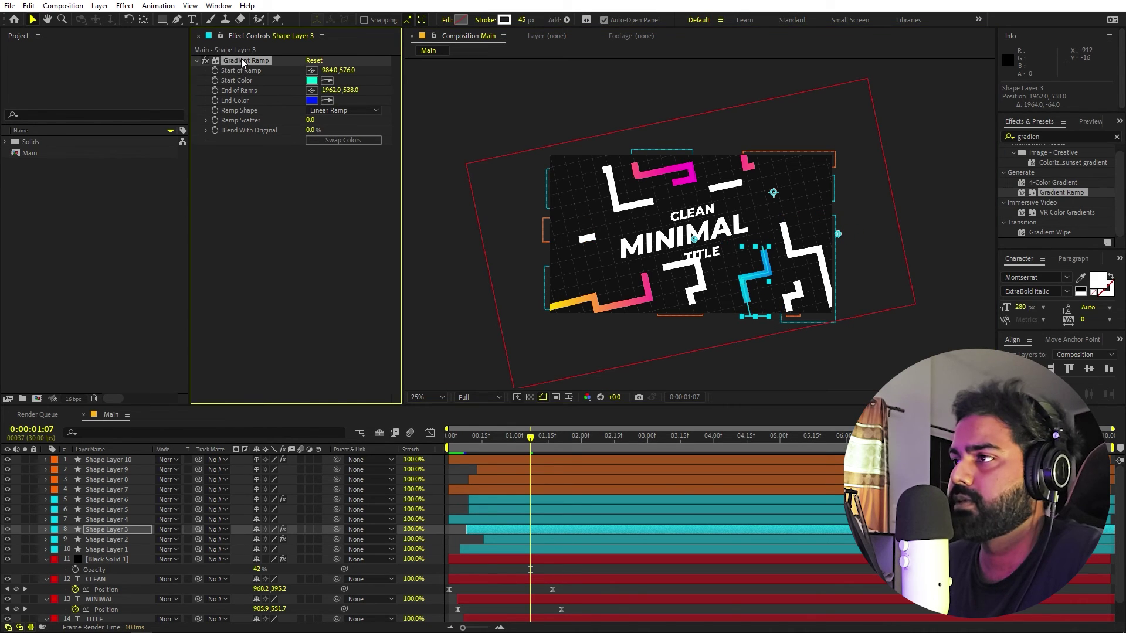
{"action": "scroll", "coordinate": [564, 185], "scroll_direction": "up", "scroll_amount": 2}
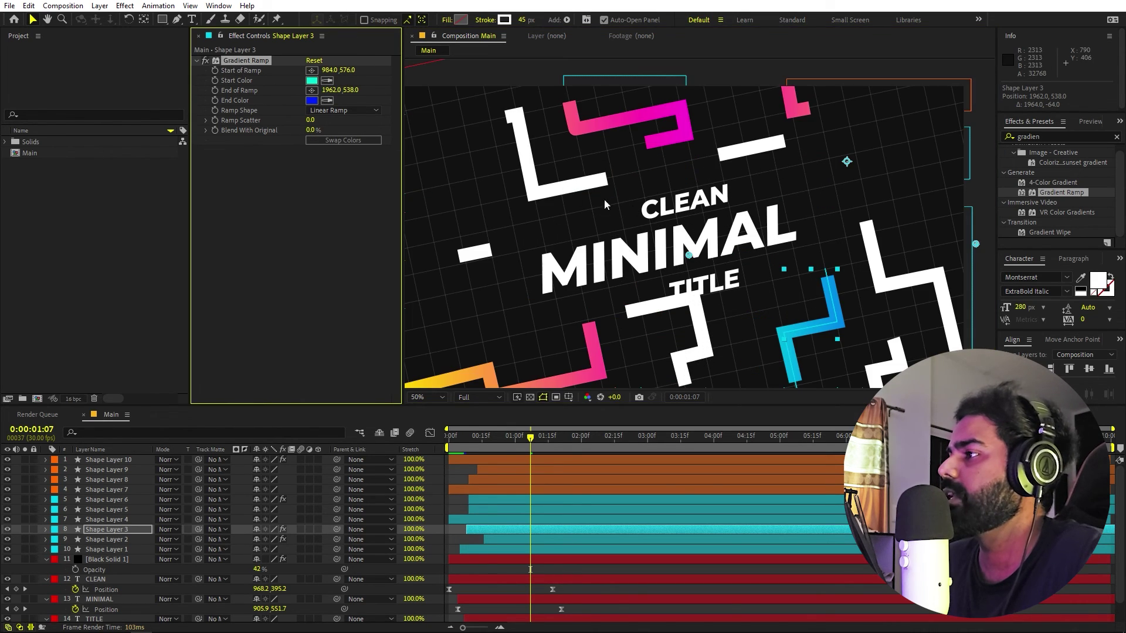
{"action": "left_click", "coordinate": [522, 155]}
{"action": "key", "text": "ctrl+v"}
{"action": "scroll", "coordinate": [685, 185], "scroll_direction": "down", "scroll_amount": 2}
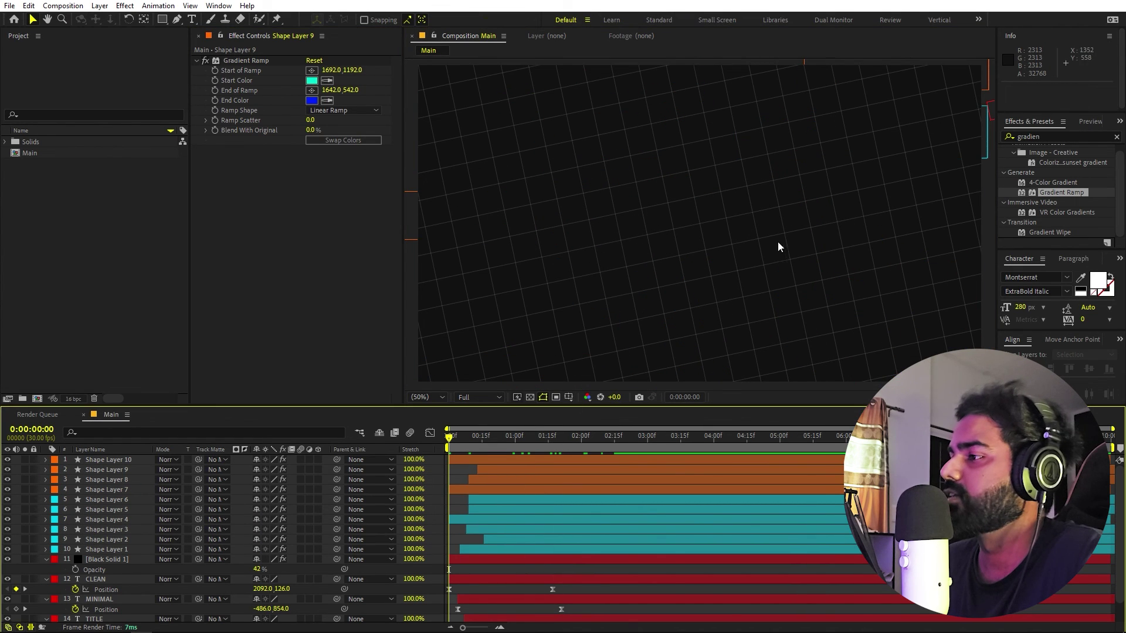
Play the title animation twice from 0:00:00:00 to review the coloured zigzag lines.
{"action": "key", "text": "space"}
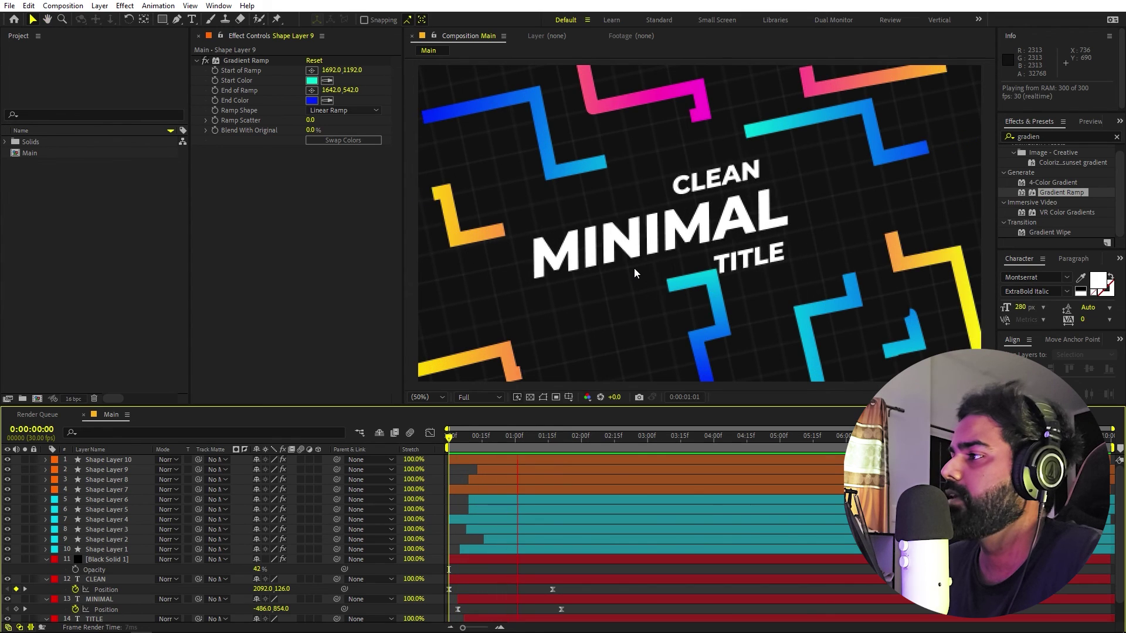
{"action": "key", "text": "space"}
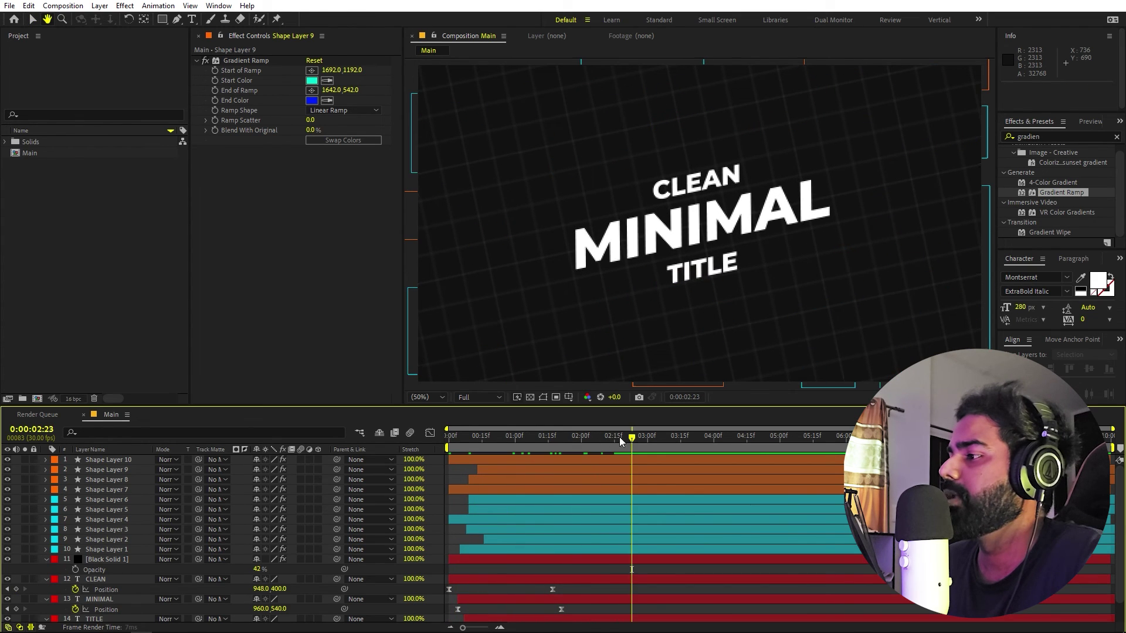
{"action": "left_click_drag", "start_coordinate": [624, 439], "coordinate": [377, 467]}
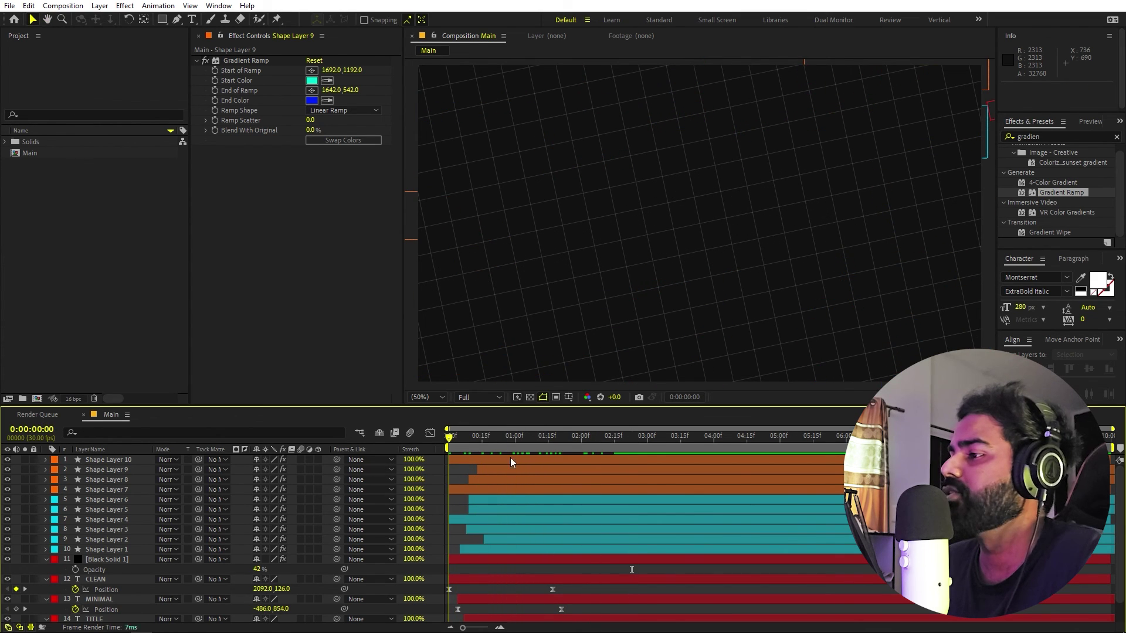
{"action": "key", "text": "space"}
{"action": "key", "text": "space"}
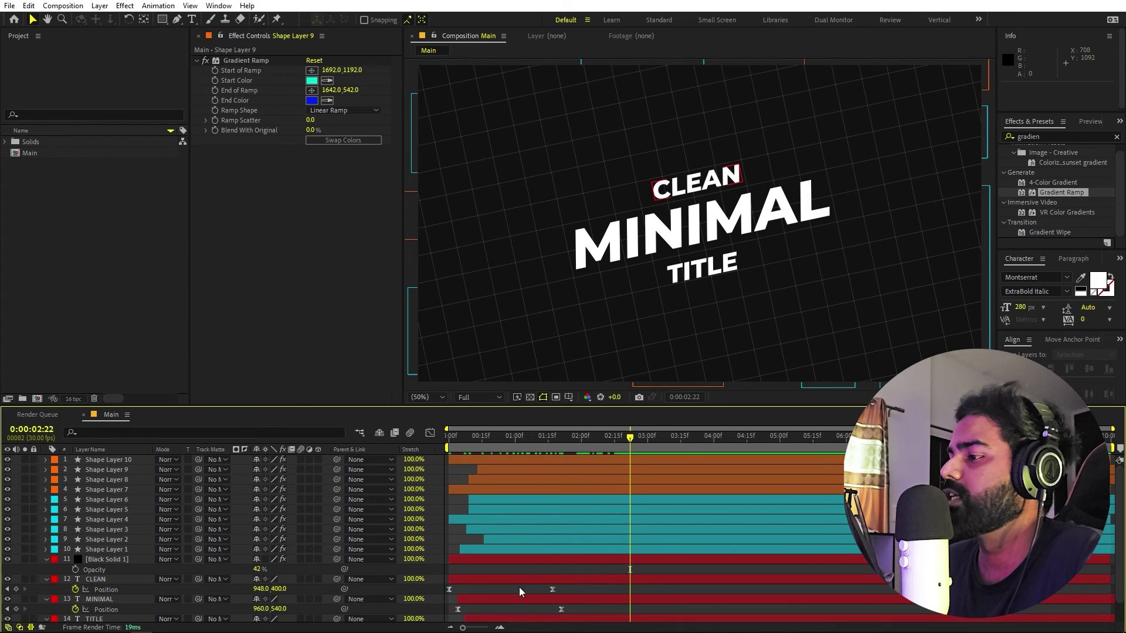
Replace the MINIMAL title text with MOTION and preview the animation, stopping at 0:00:02:06.
{"action": "scroll", "coordinate": [87, 561], "scroll_direction": "down", "scroll_amount": 2}
{"action": "double_click", "coordinate": [97, 578]}
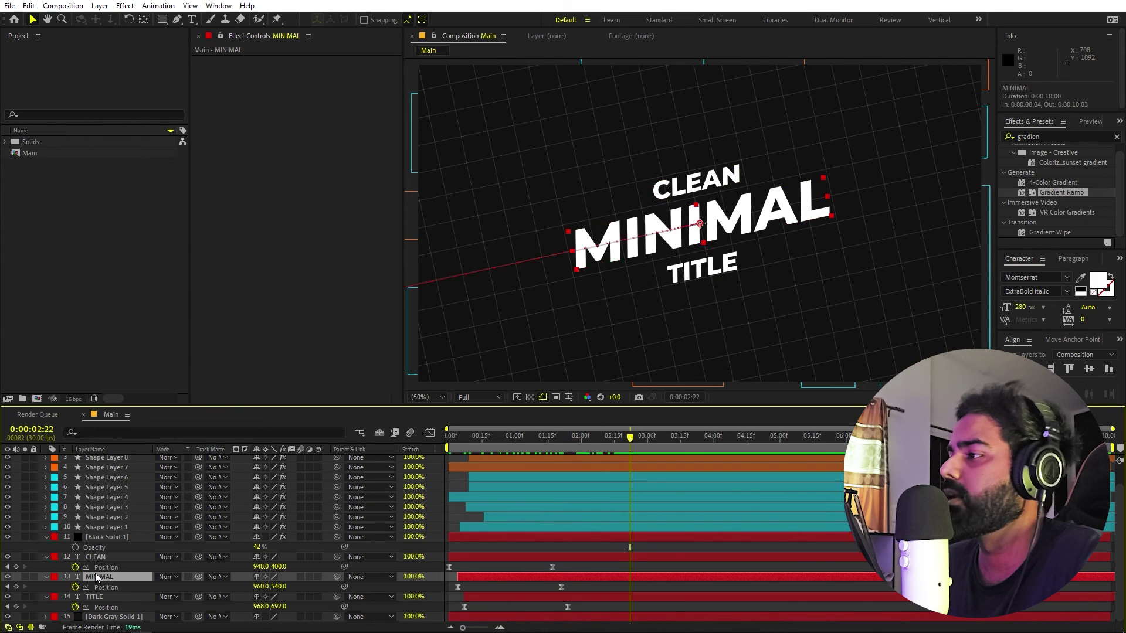
{"action": "type", "text": "MOTION"}
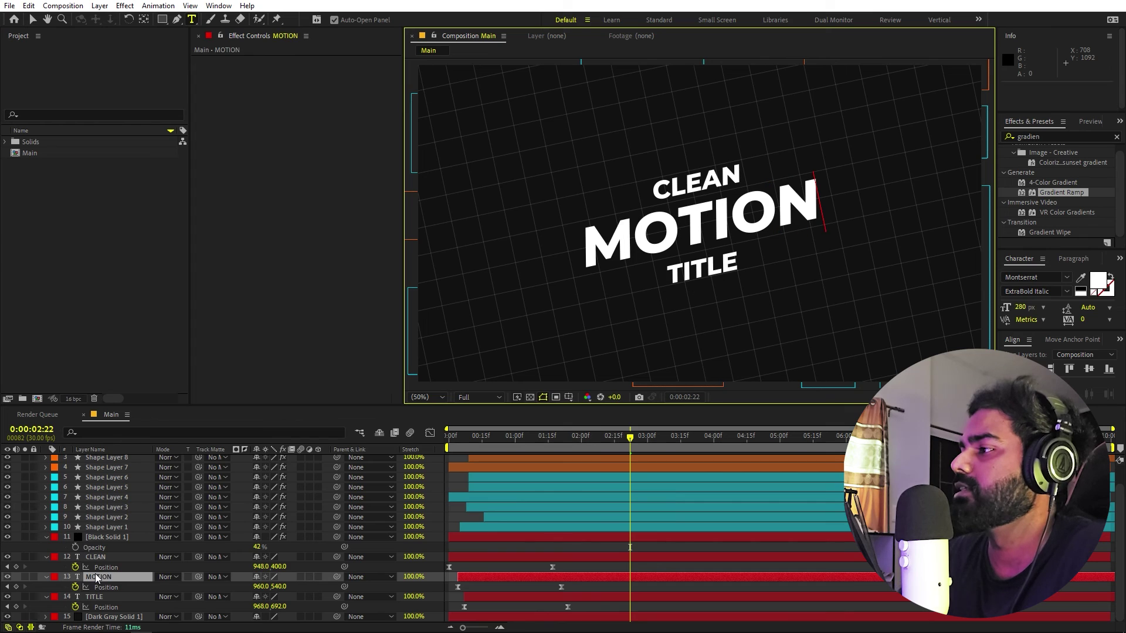
{"action": "left_click", "coordinate": [527, 542]}
{"action": "key", "text": "space"}
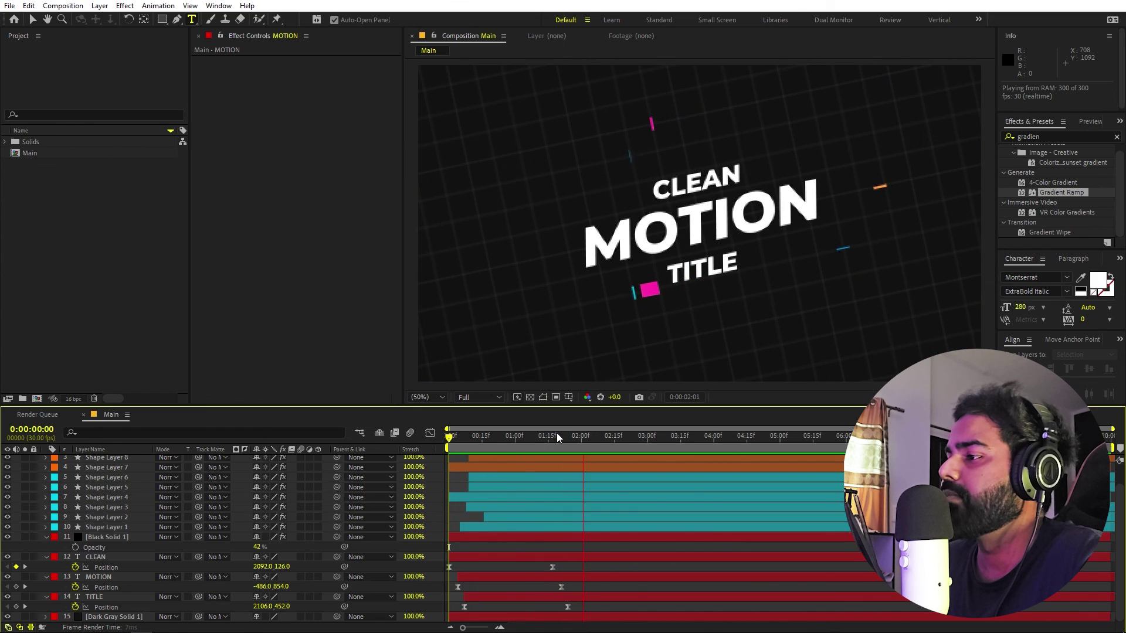
{"action": "left_click", "coordinate": [594, 436]}
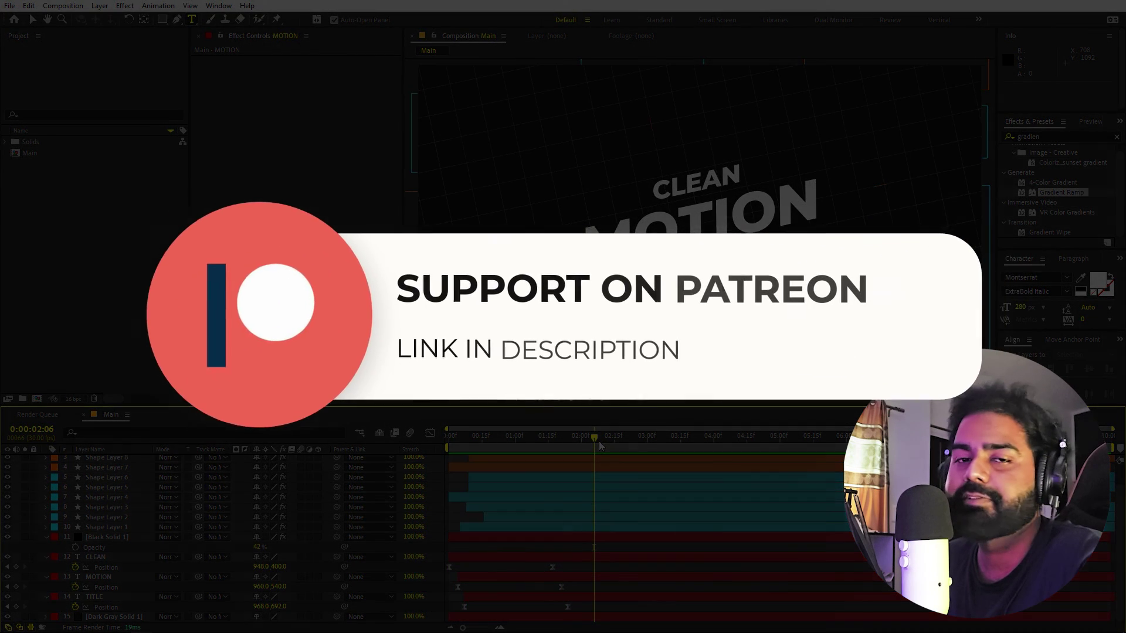